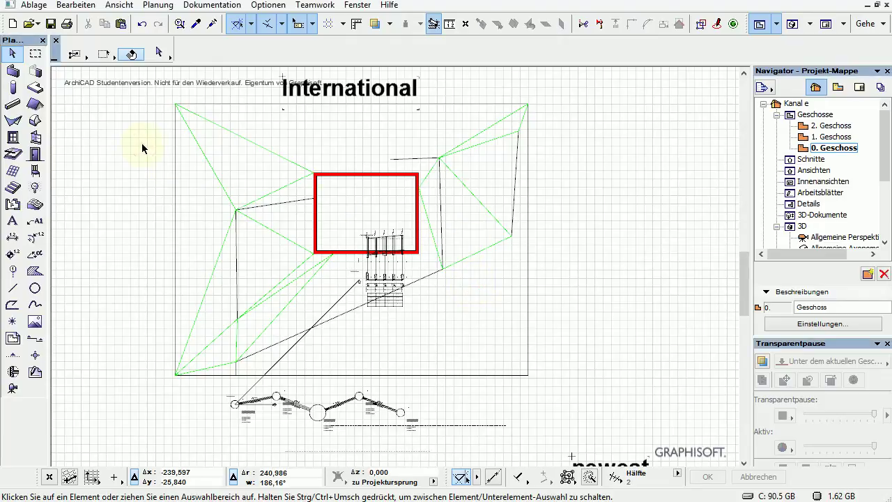
Marquee the terrain, building and sewer line in the floor plan, inspect that area in 3D, and return to the plan
click(34, 53)
mouse_move(143, 83)
mouse_down()
mouse_move(334, 253)
mouse_move(587, 425)
mouse_up()
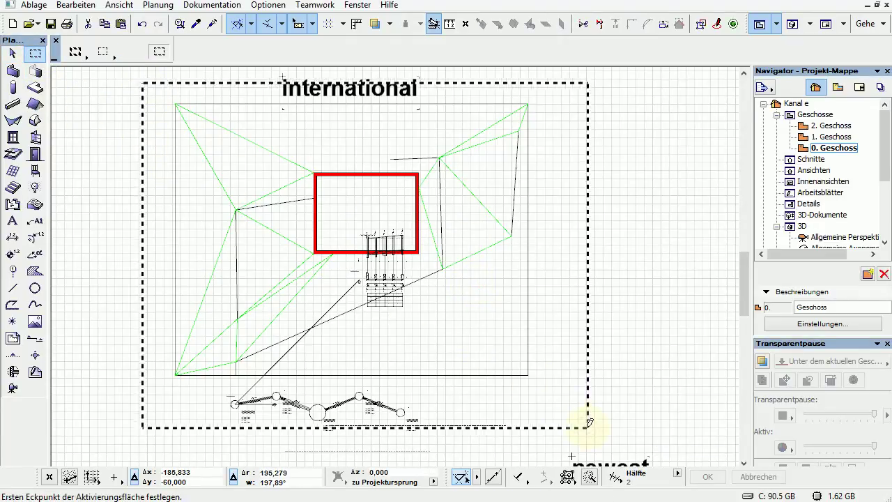
key(F5)
drag(447, 305, 388, 304)
click(351, 344)
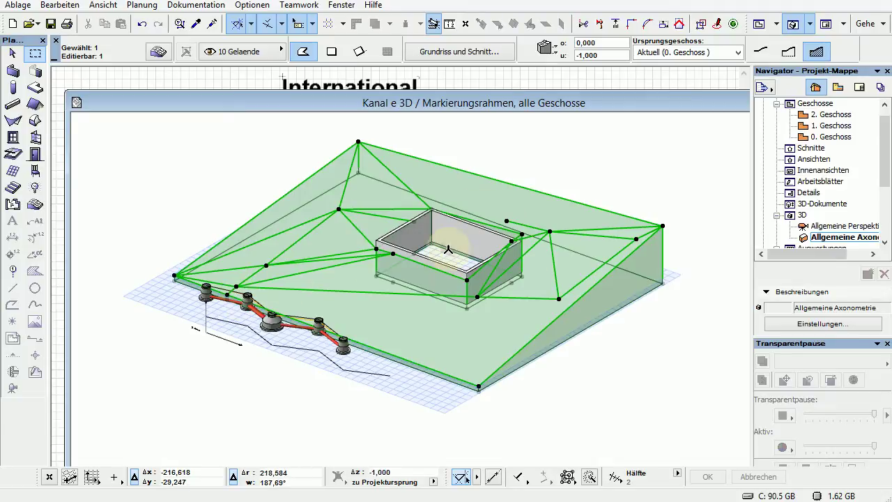
click(230, 82)
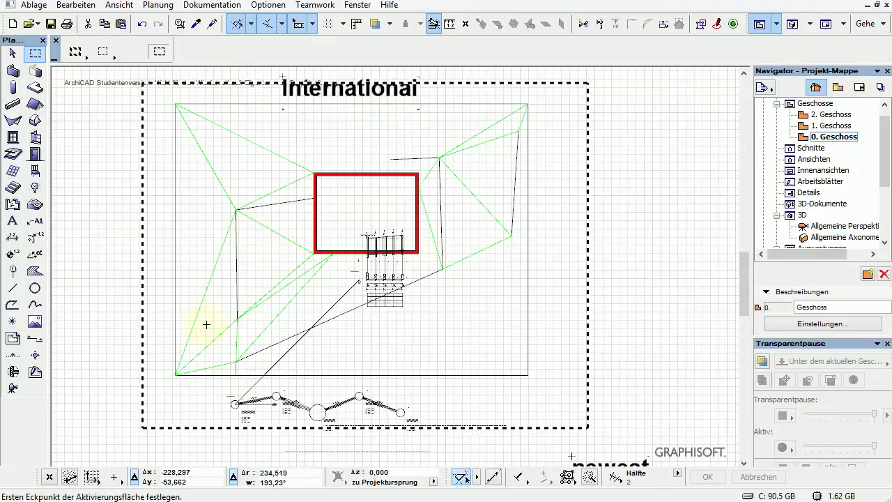
Select the Kanal2_Int1 sewer object and move its rollout profile out of the building to below the terrain's lower-left corner
click(12, 53)
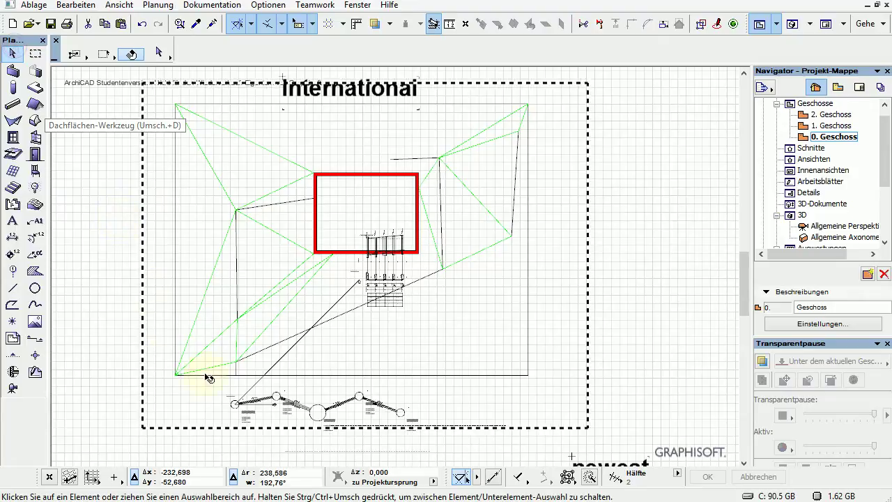
click(232, 401)
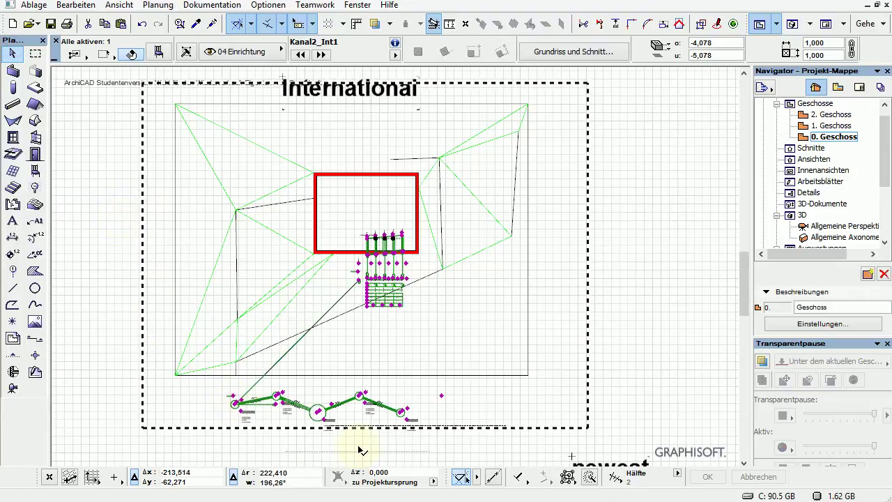
click(358, 279)
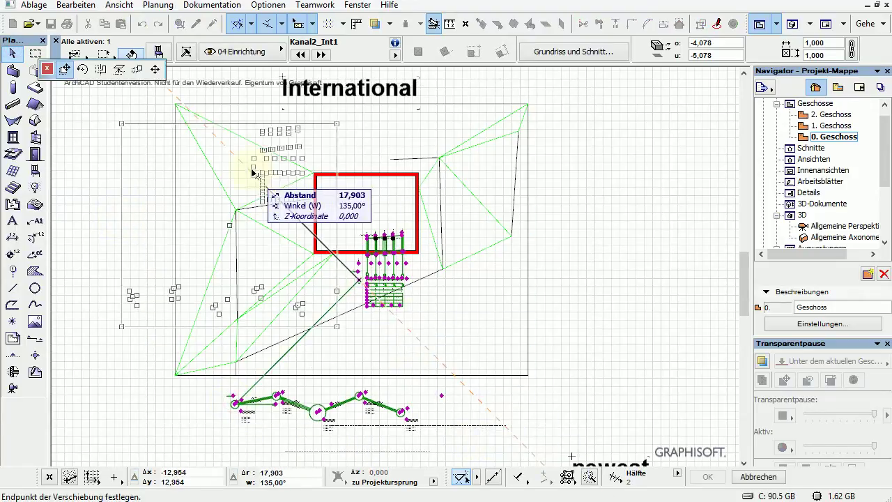
click(155, 69)
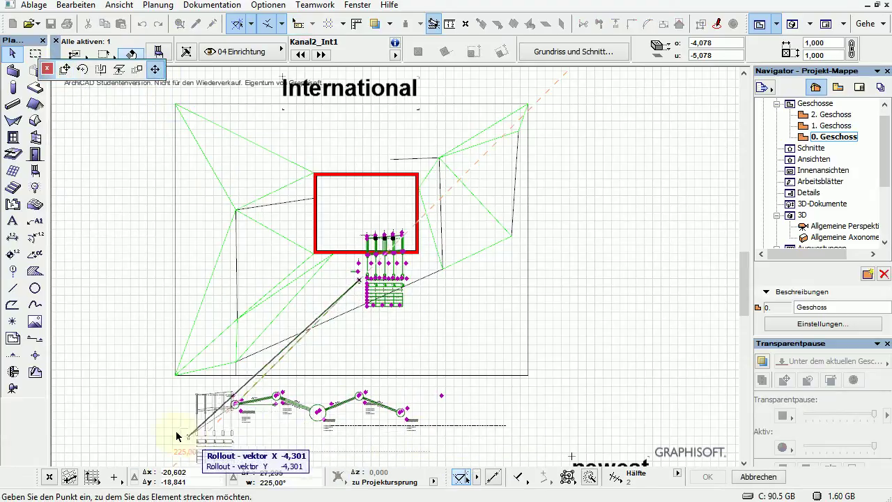
click(149, 437)
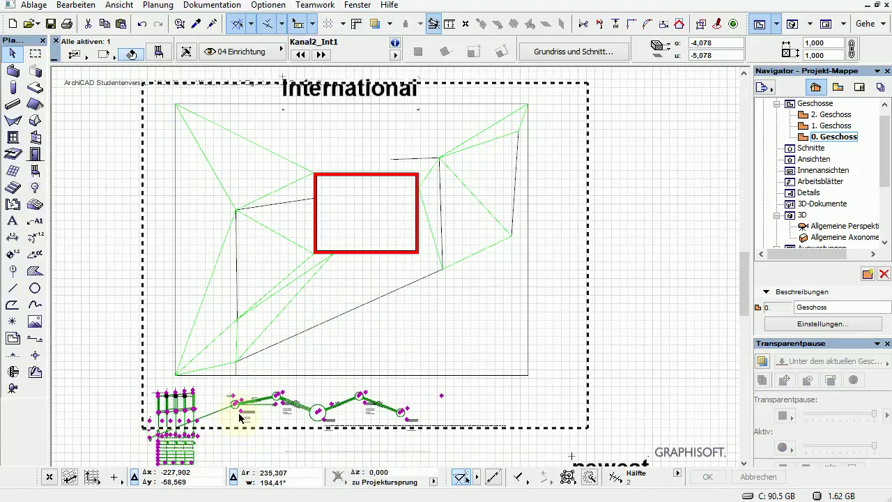
Move the second sewer manhole to the terrain's lower-left inner node and the third, larger one to the node southeast of the building
click(276, 400)
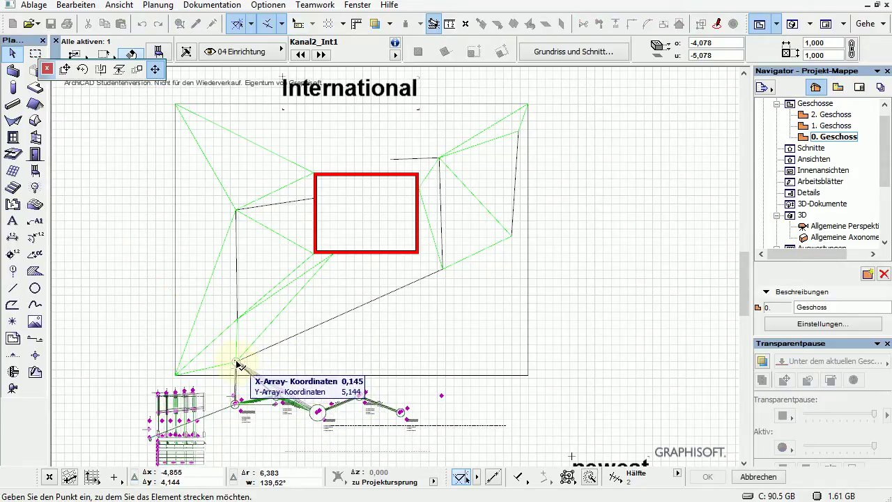
click(237, 363)
drag(588, 82, 143, 428)
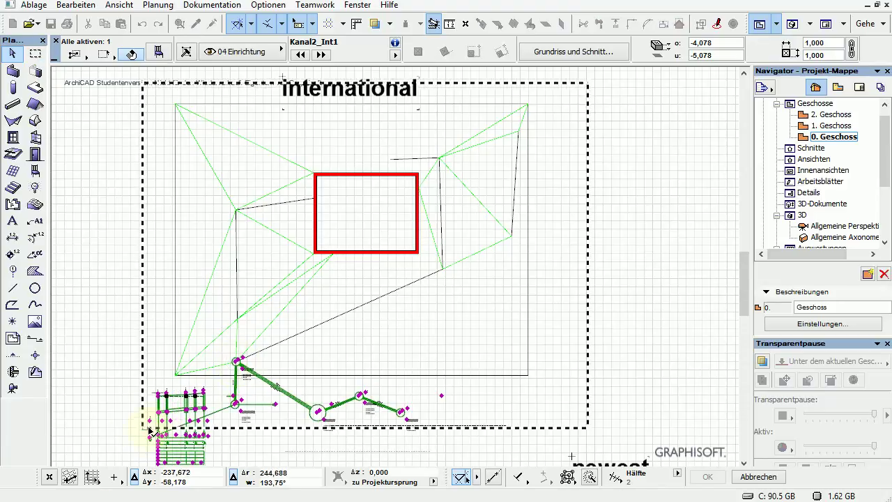
click(317, 412)
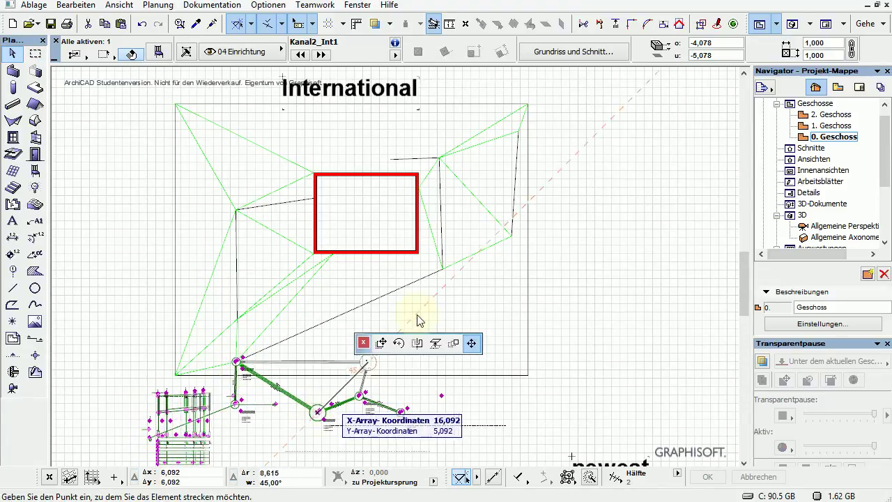
click(442, 269)
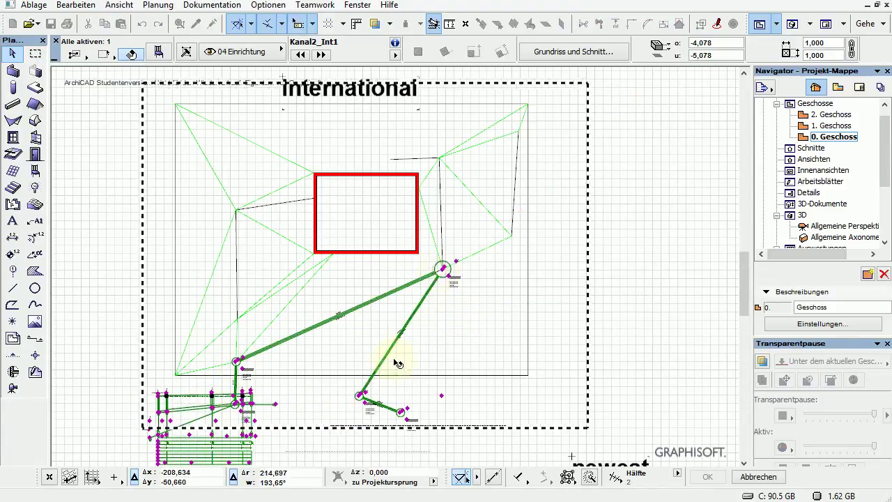
Extend the sewer line with extra segments using its segment switcher, and move the rollout profile farther down and left of the terrain
click(276, 403)
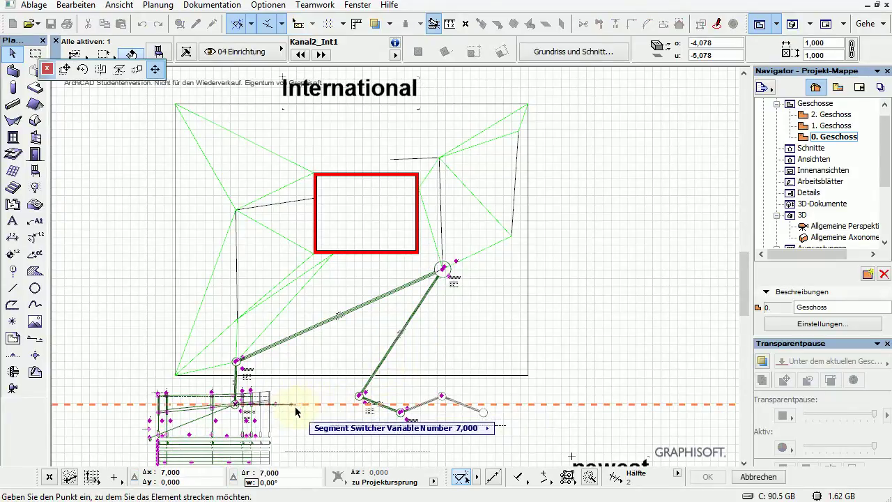
click(312, 402)
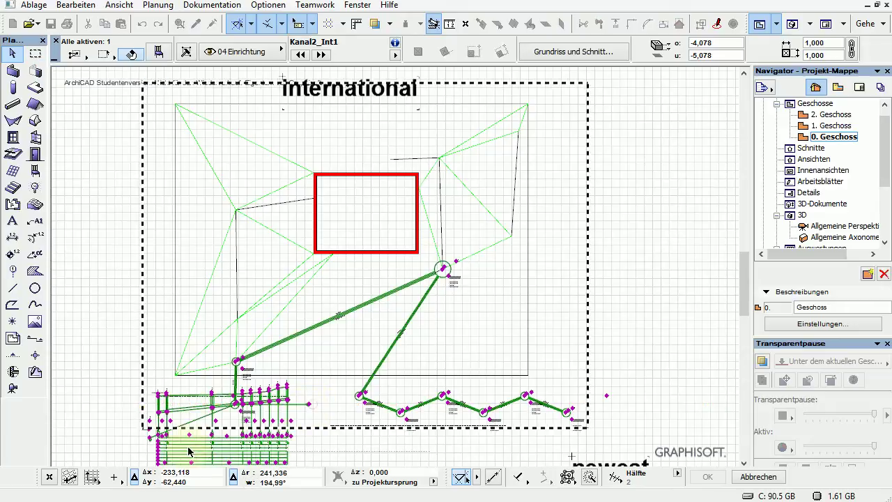
scroll(308, 370, down, 3)
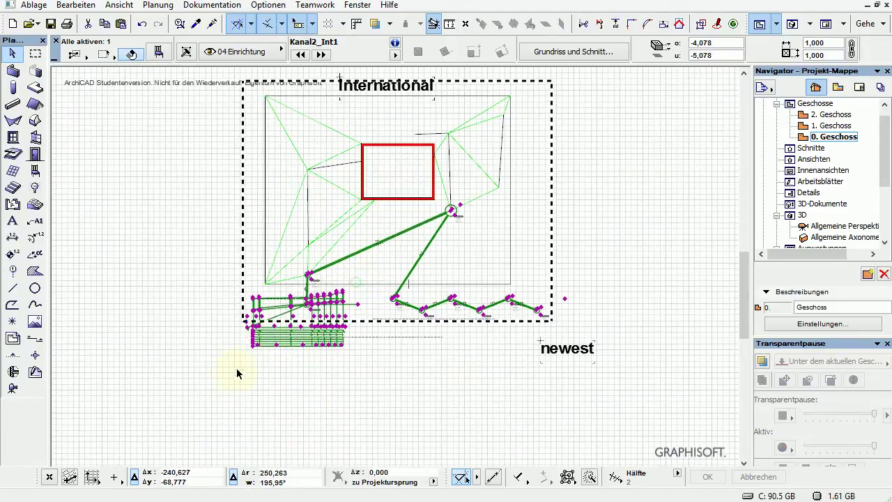
click(248, 326)
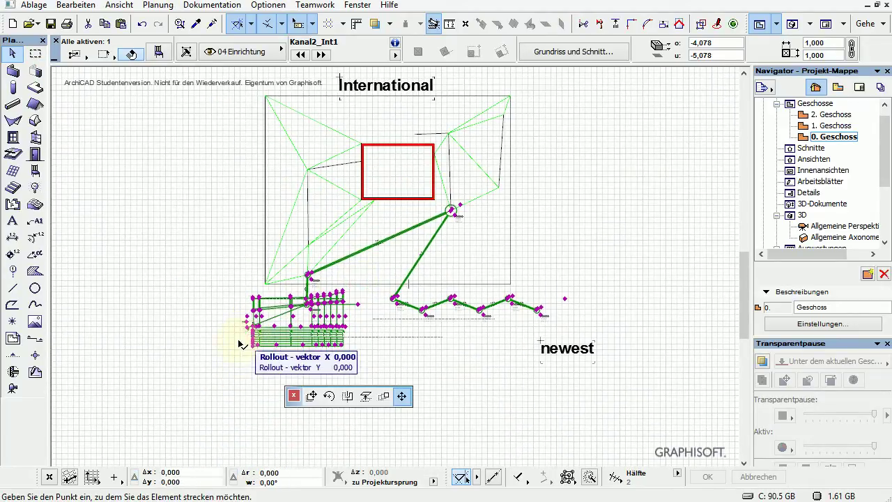
click(217, 390)
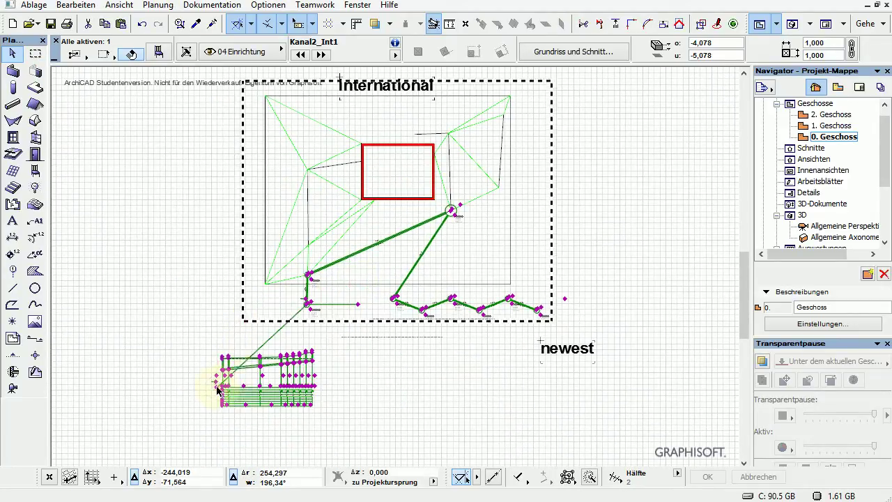
Reduce the sewer line to six manholes with the segment switcher and move the rollout profile to just below the first manhole
click(361, 307)
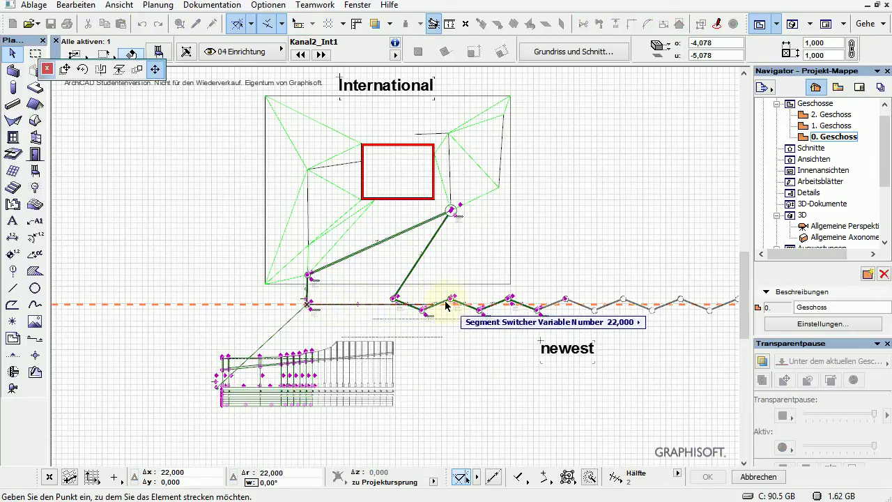
click(329, 307)
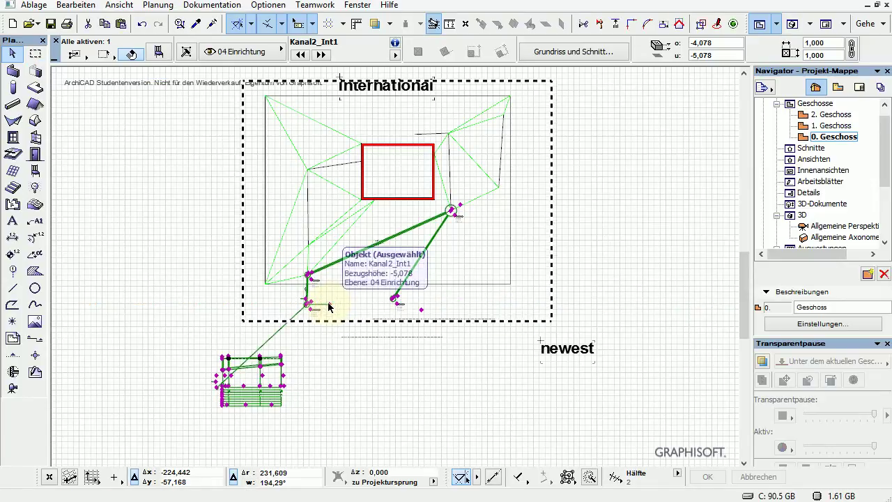
click(329, 307)
click(340, 307)
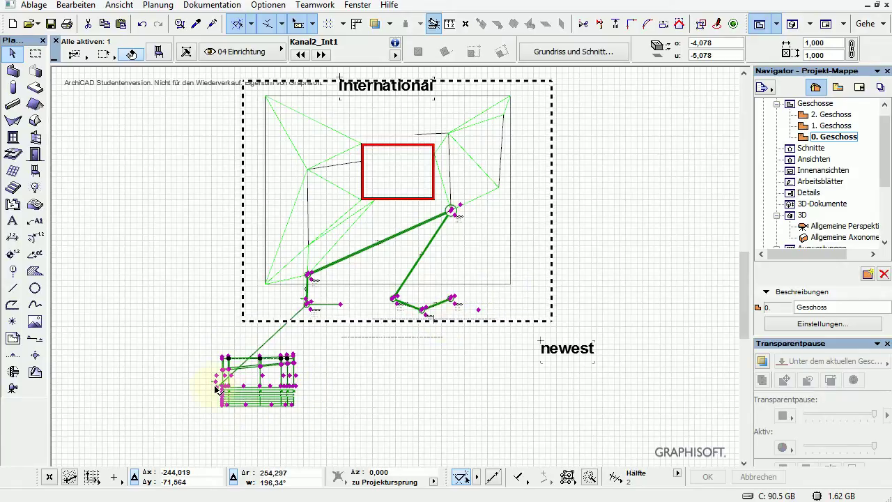
click(216, 389)
click(312, 389)
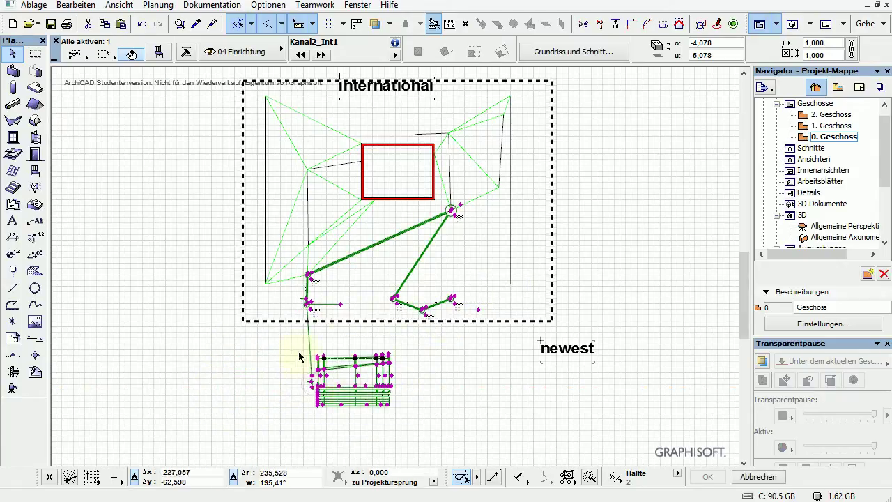
Move manhole SW: 3 to the terrain node northeast of the building, SW: 4 to the reference line's end, and SW: 5 onto the north wall
click(394, 301)
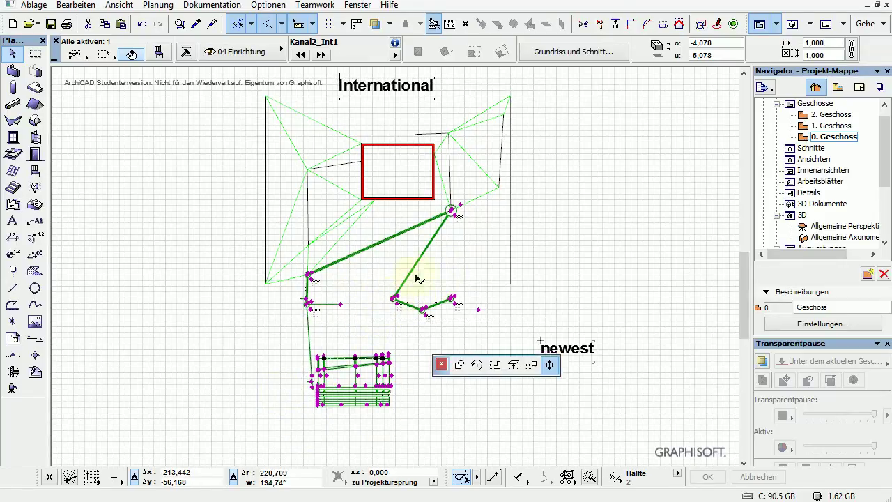
click(449, 132)
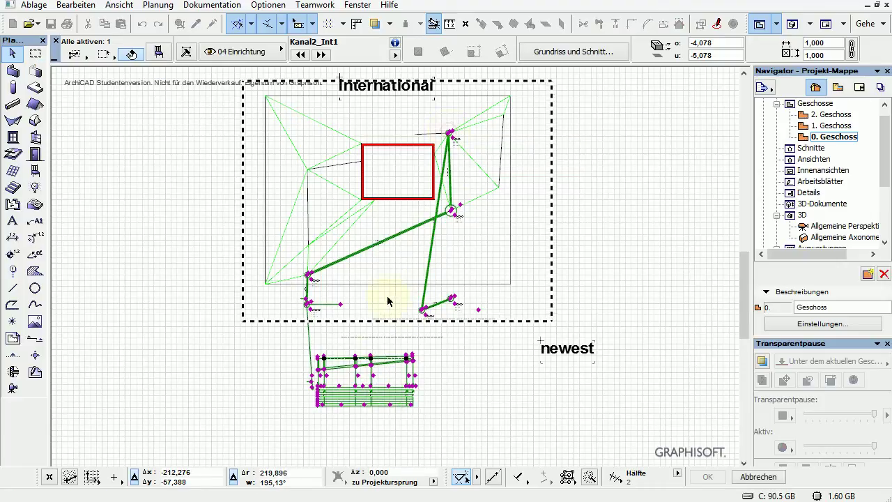
click(422, 311)
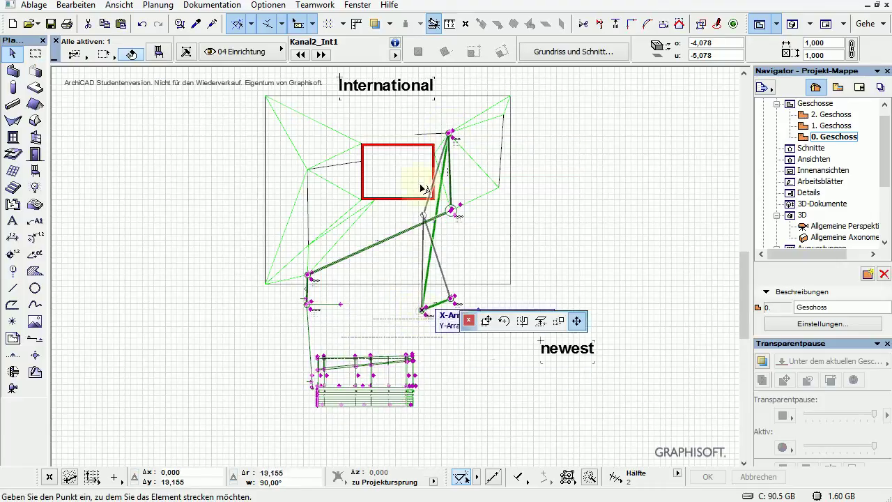
click(417, 133)
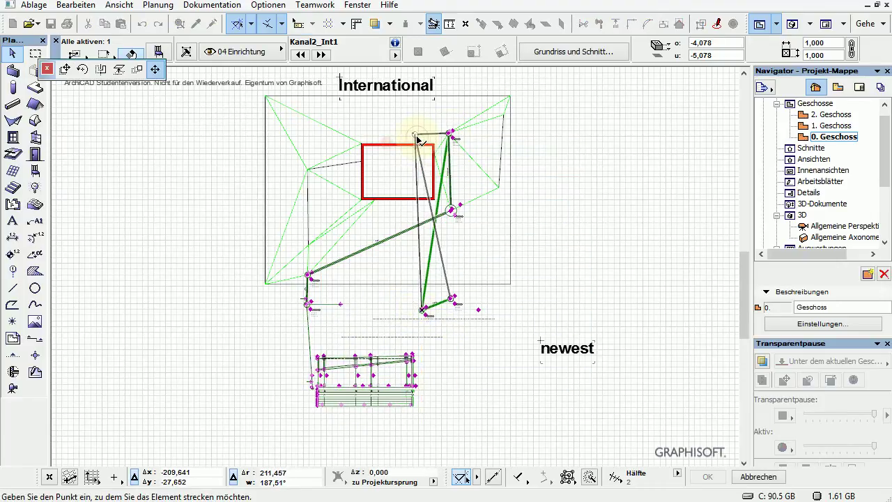
click(451, 298)
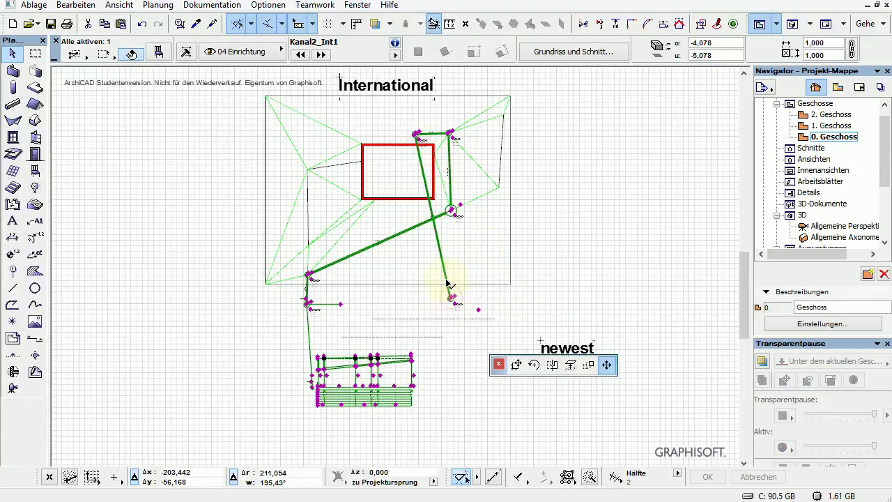
click(415, 141)
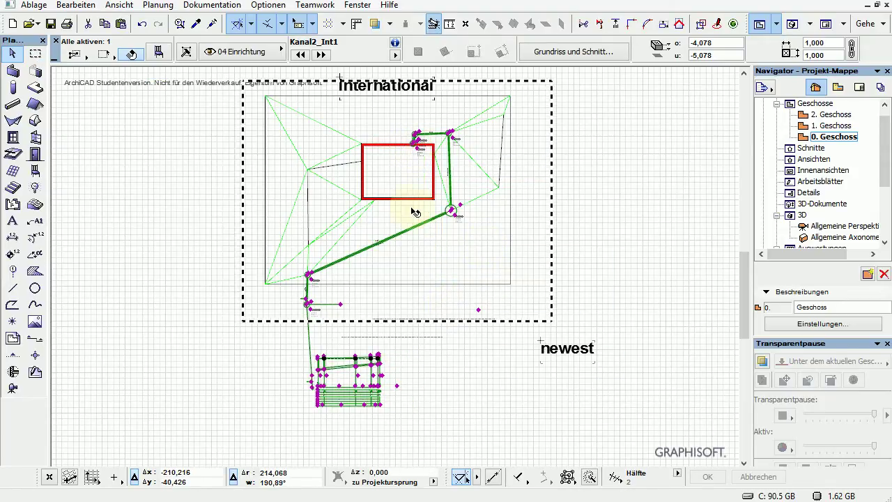
Shift manhole SW: 5 along the building's north wall until it sits directly below SW: 4
scroll(403, 170, up, 3)
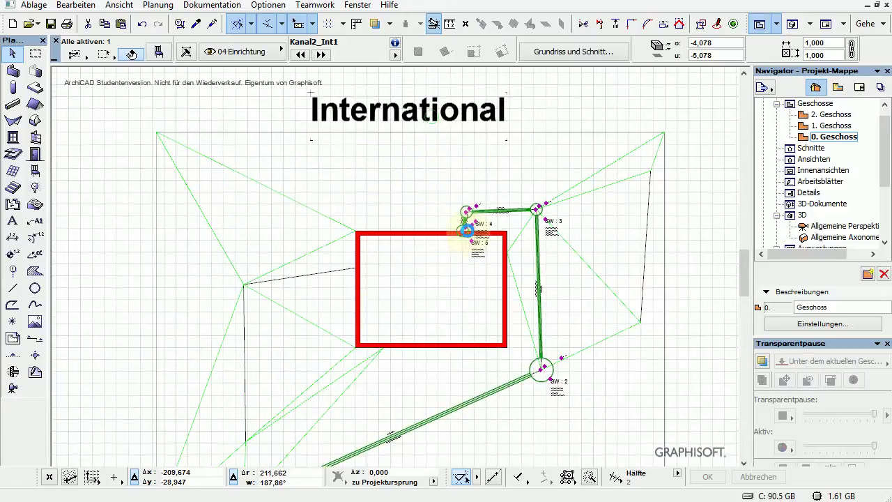
scroll(462, 226, up, 4)
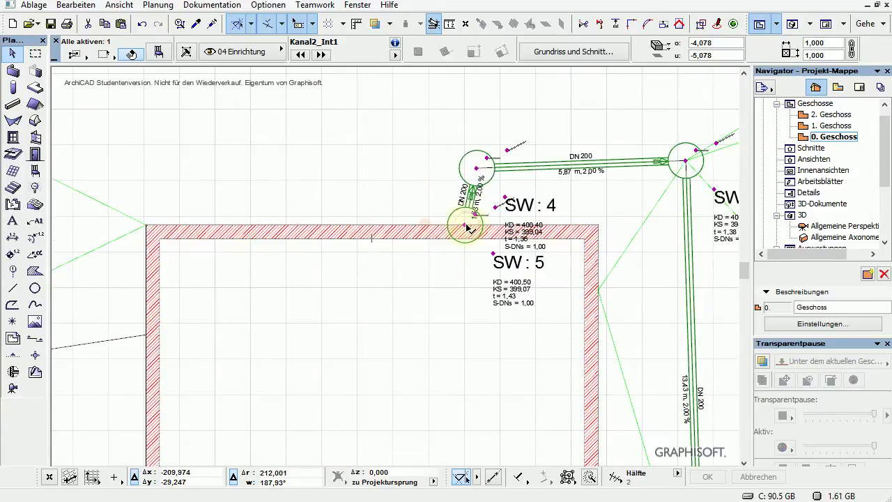
click(467, 227)
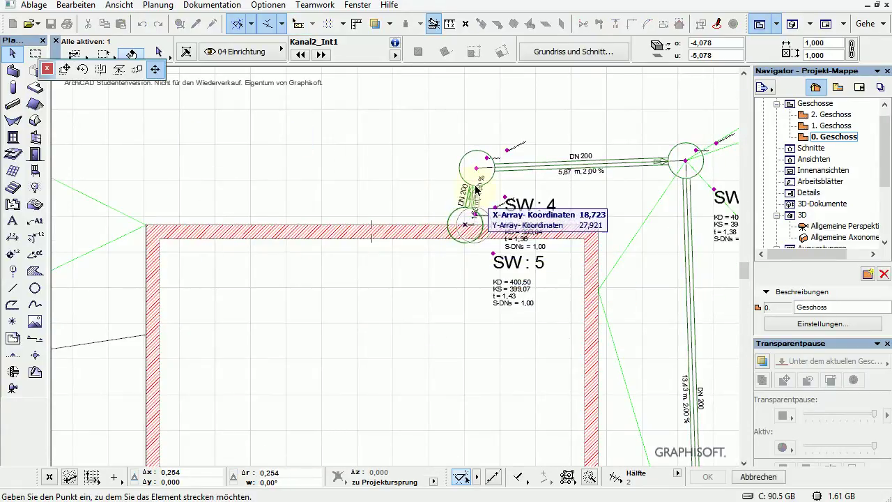
click(476, 225)
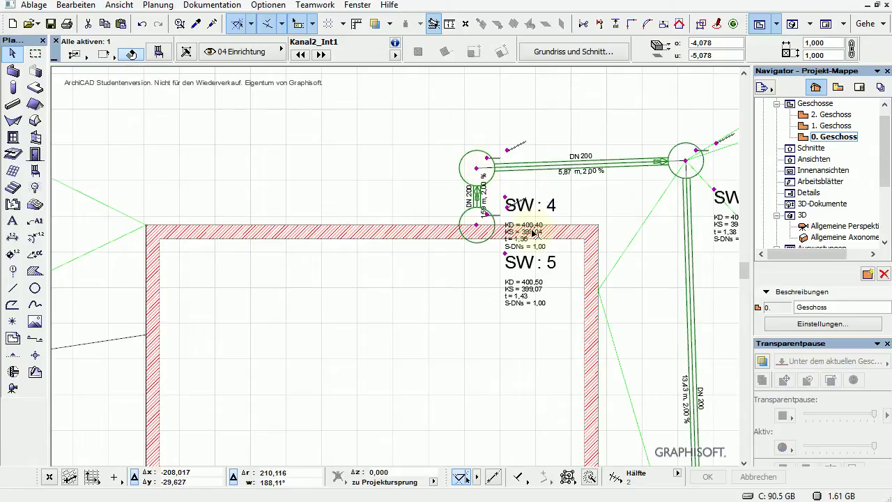
Move the SW: 4 label to the upper left of its manhole and the SW: 5 label just below its manhole
click(505, 200)
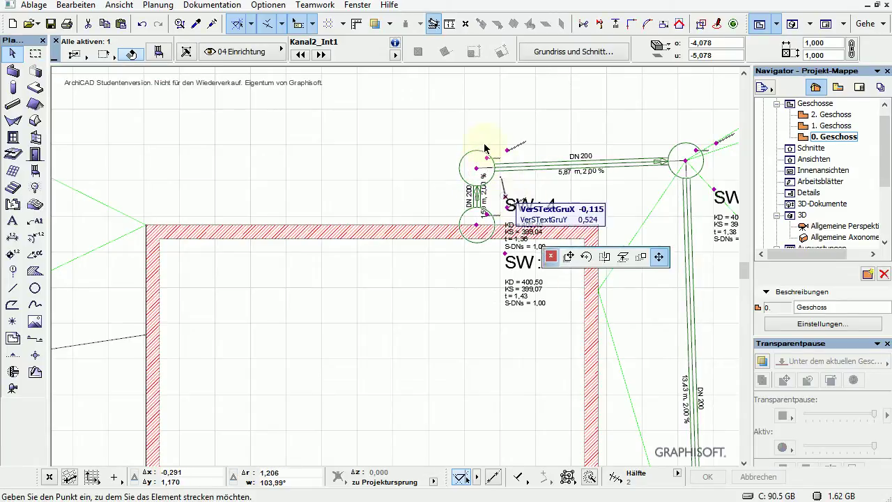
click(422, 119)
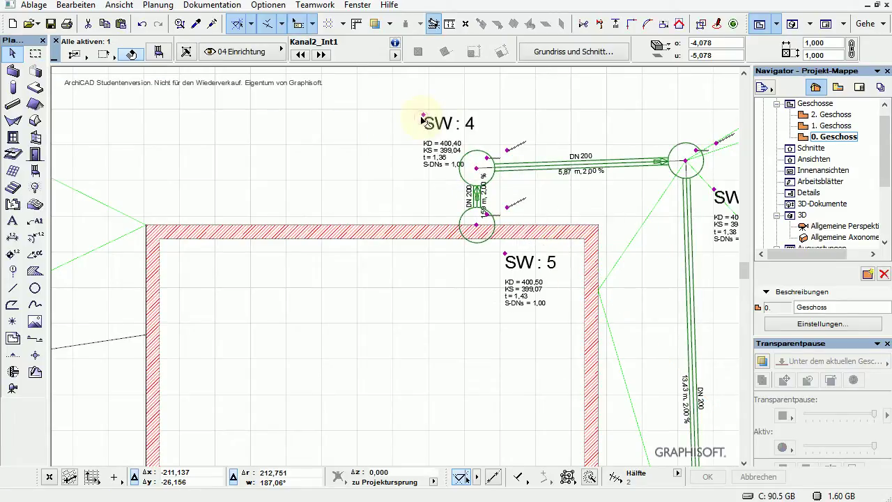
click(505, 255)
click(481, 258)
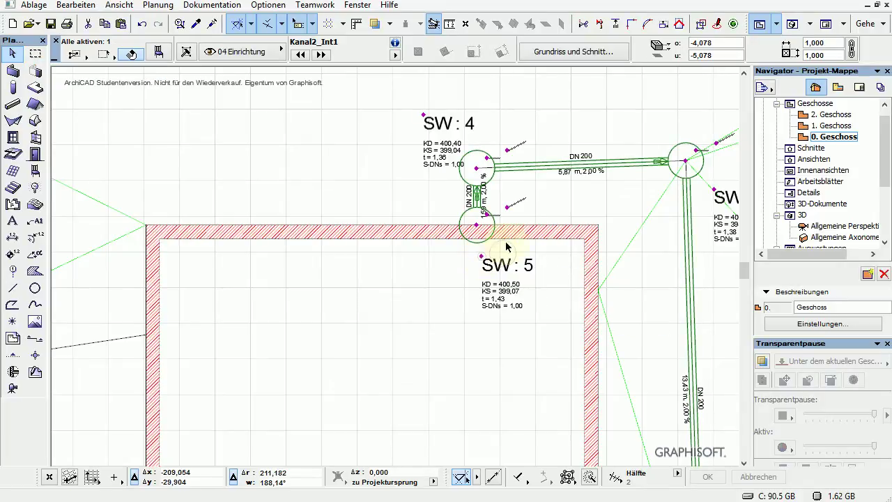
Switch off the shaft at SW: 5 and shift its level text up to just below the north wall
click(488, 219)
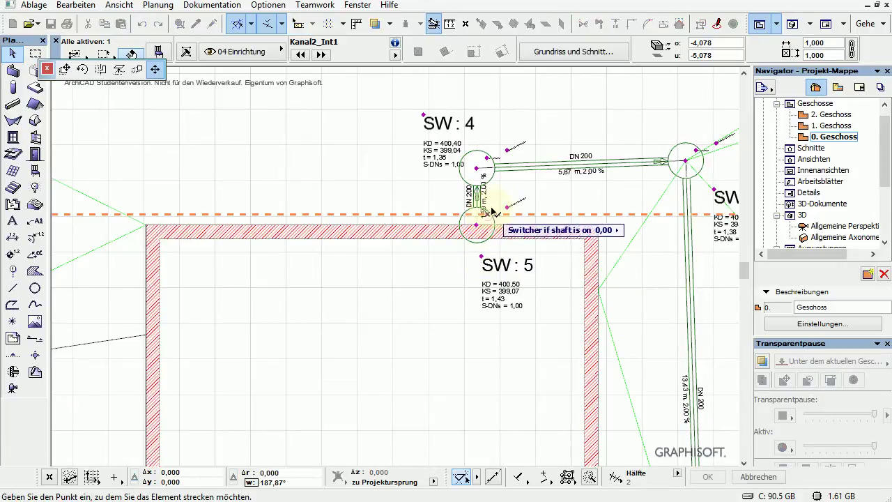
click(505, 198)
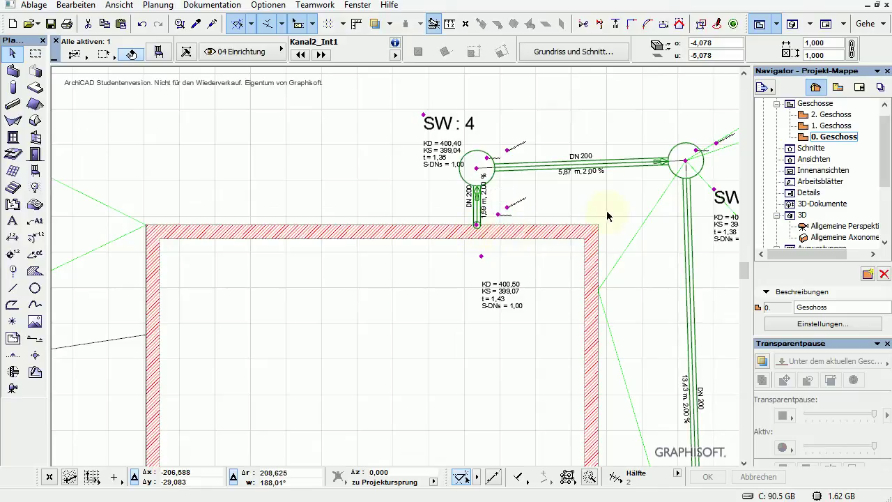
click(481, 257)
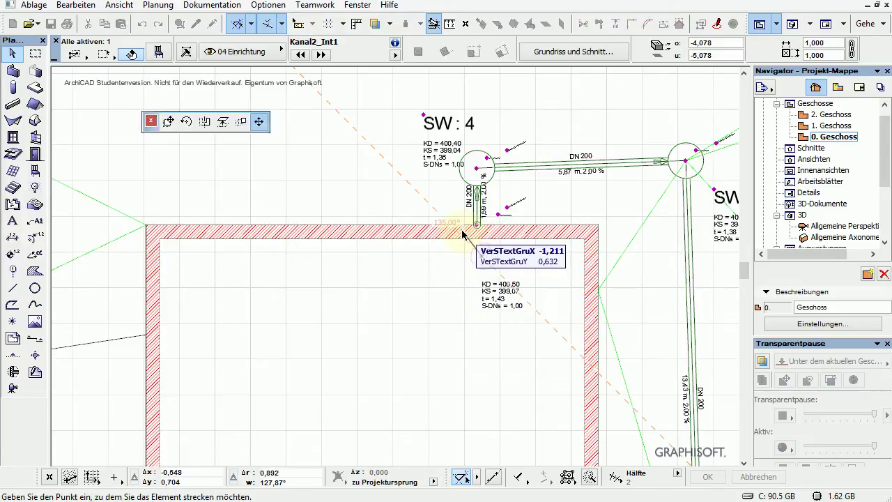
click(461, 231)
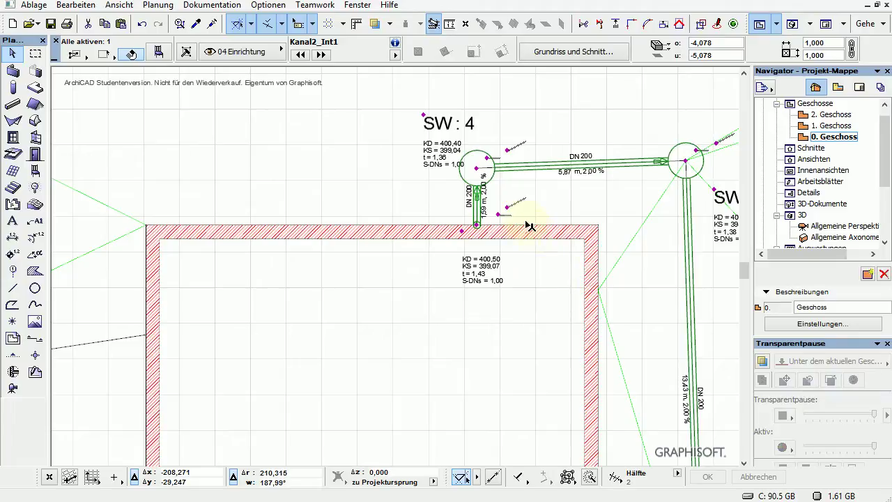
Try the inner-diameter handle of manhole SW: 4, and set the inner diameter of manhole SW: 2 to 1
click(508, 152)
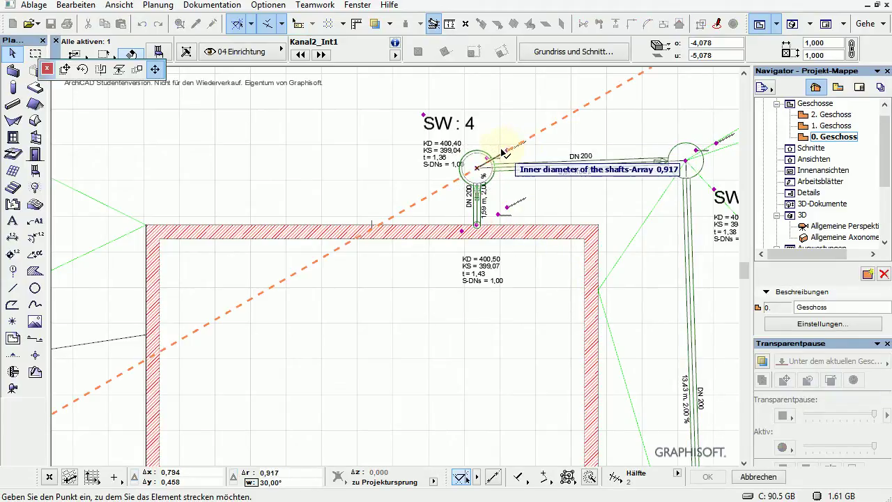
click(499, 149)
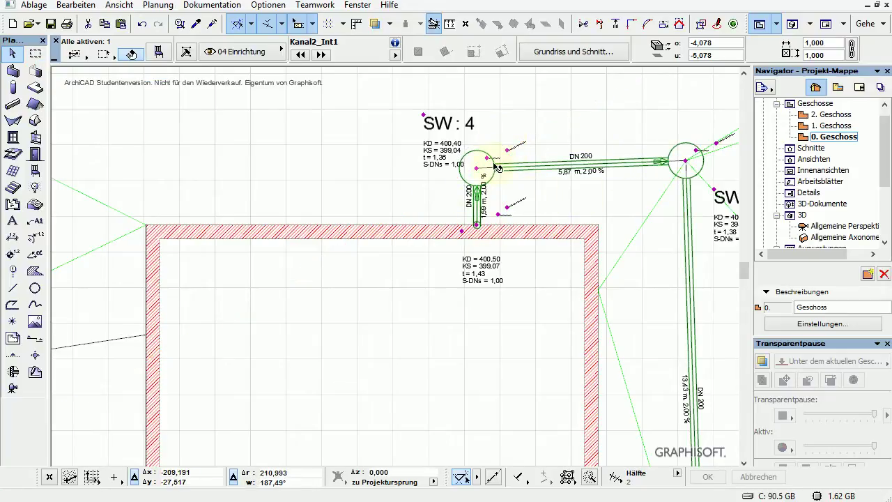
scroll(655, 245, down, 6)
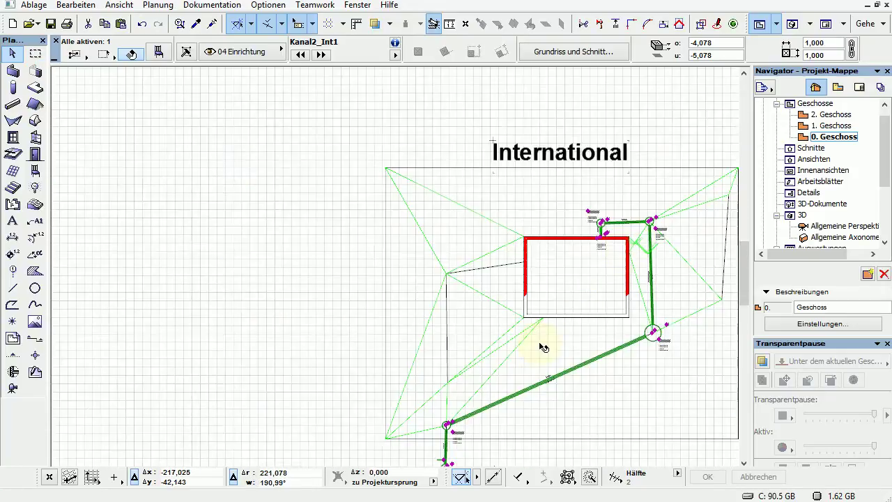
middle_drag(542, 349, 481, 174)
scroll(592, 168, up, 2)
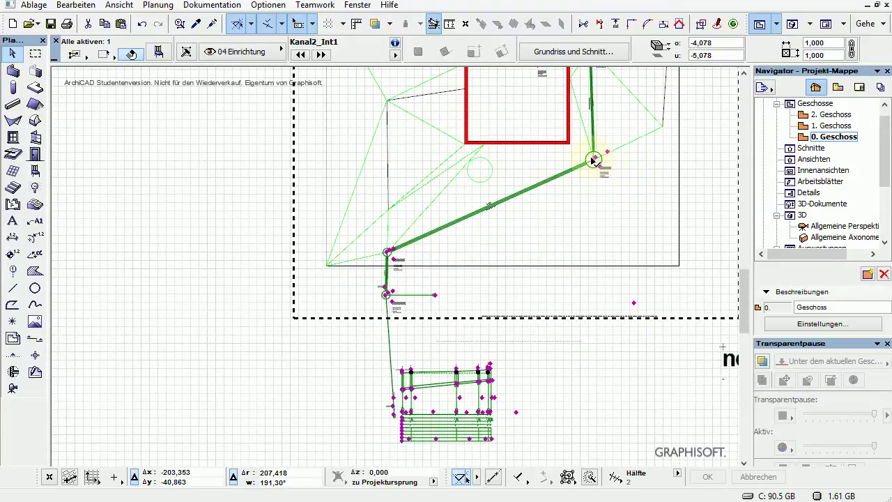
scroll(591, 155, up, 3)
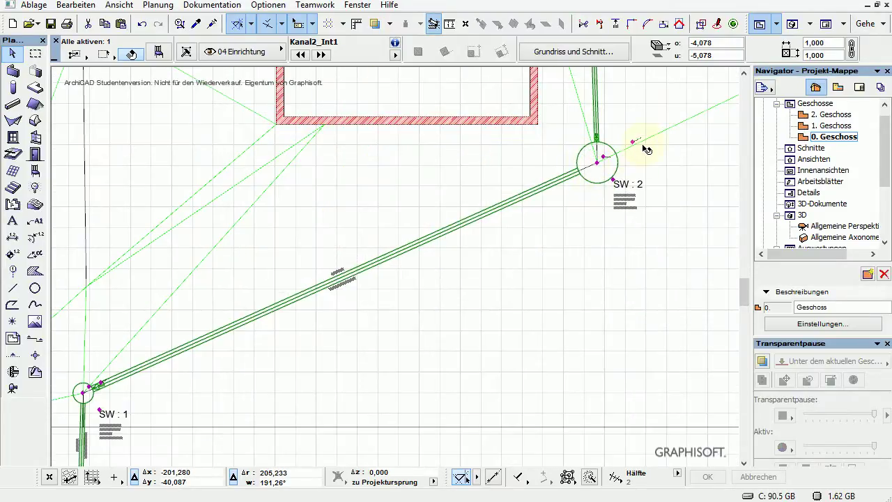
click(603, 153)
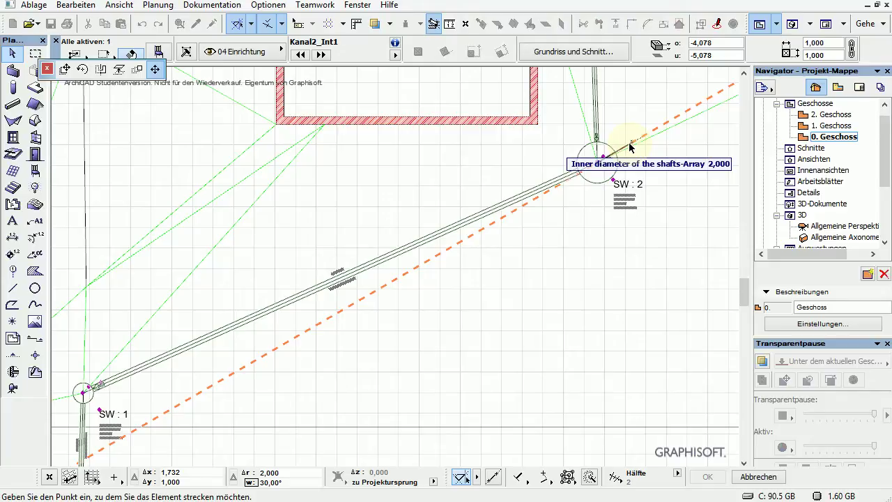
text(1)
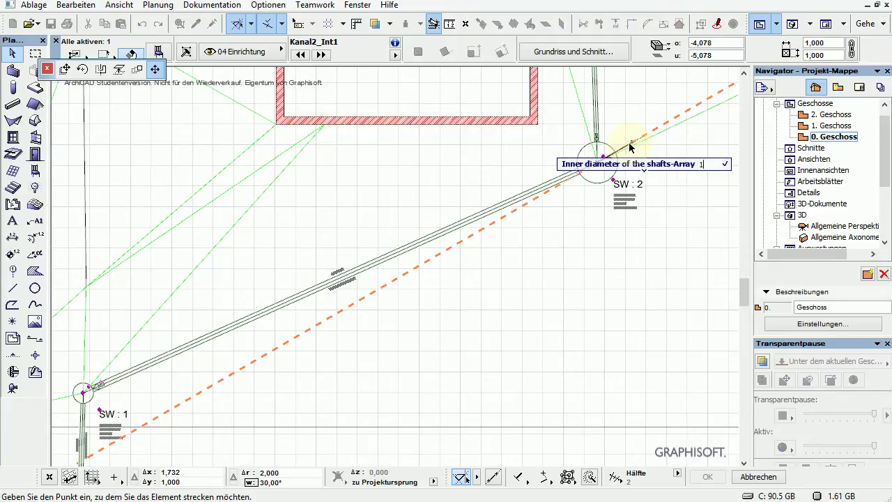
key(Return)
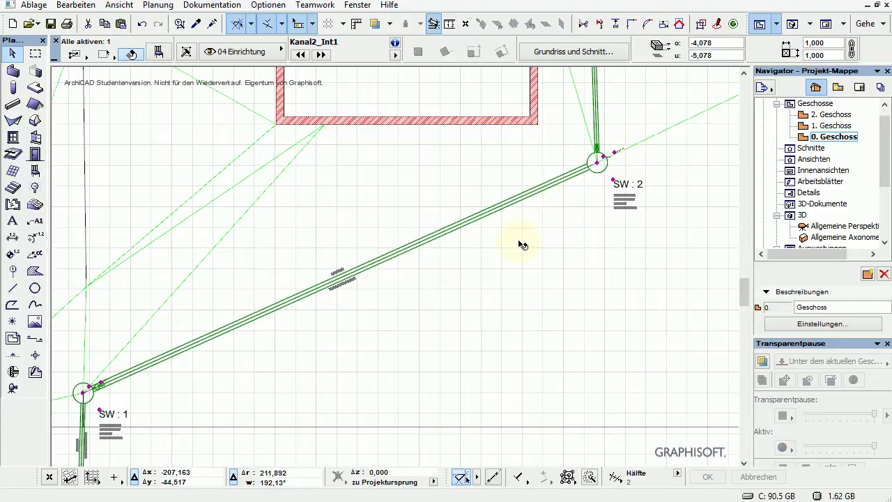
Move the starting manhole SW AS so that it sits directly below manhole SW: 1
middle_drag(274, 396, 385, 334)
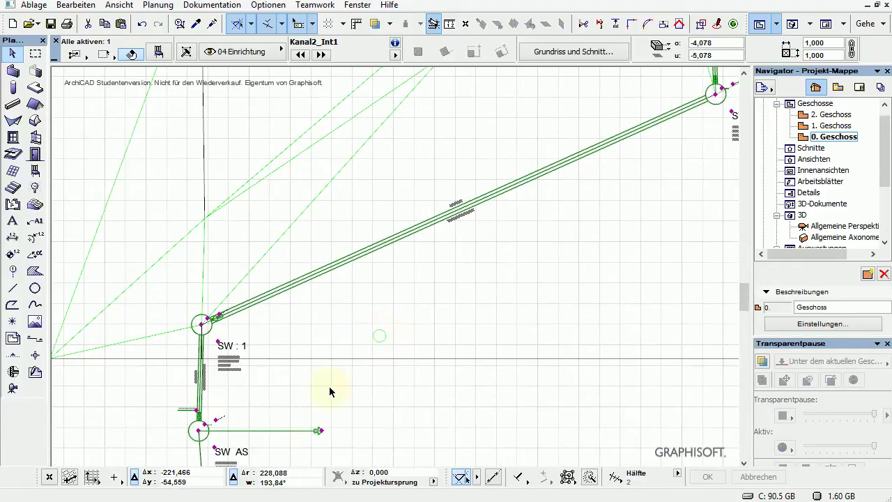
click(200, 433)
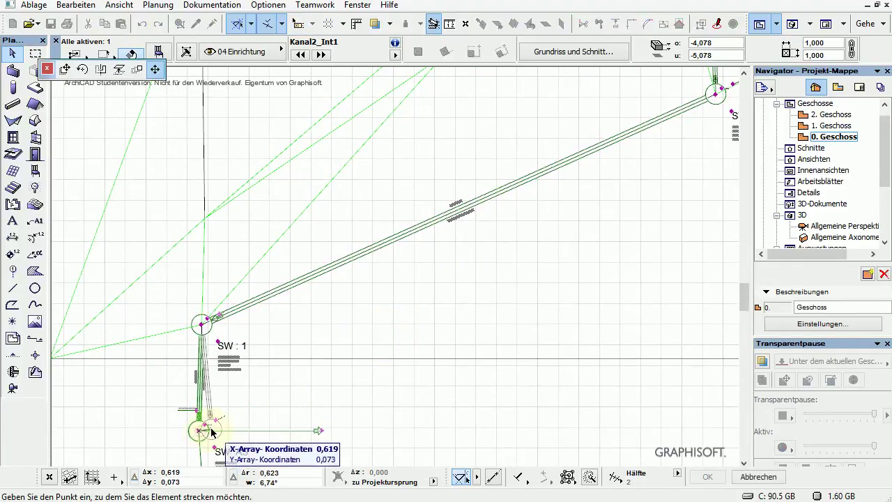
click(201, 324)
Show the sewer line in the 3D axonometry, first on its own and again together with the terrain mesh
scroll(481, 293, down, 5)
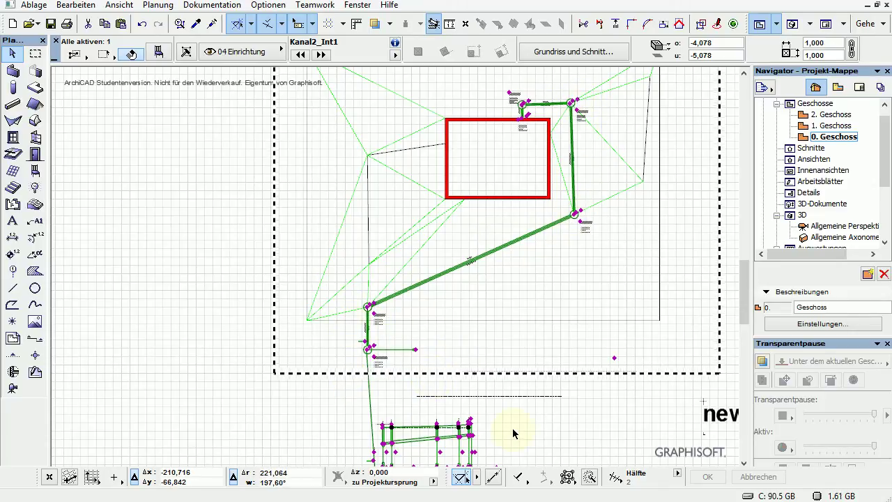
key(F5)
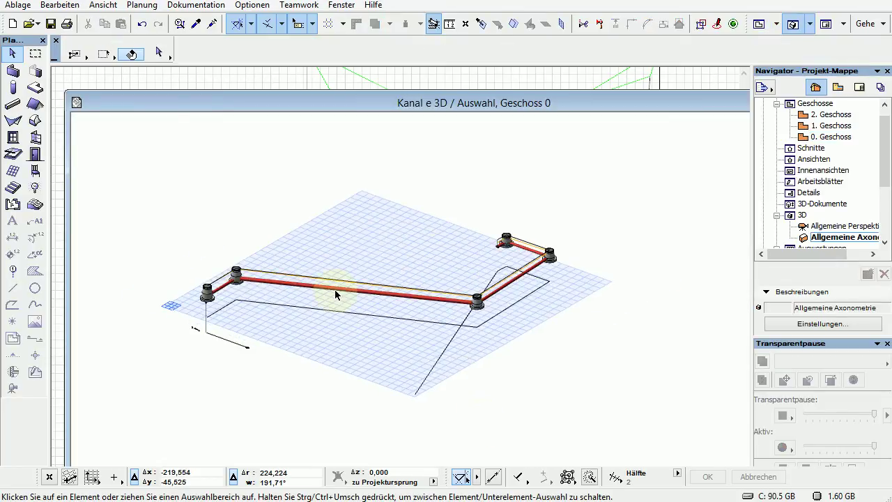
key(F2)
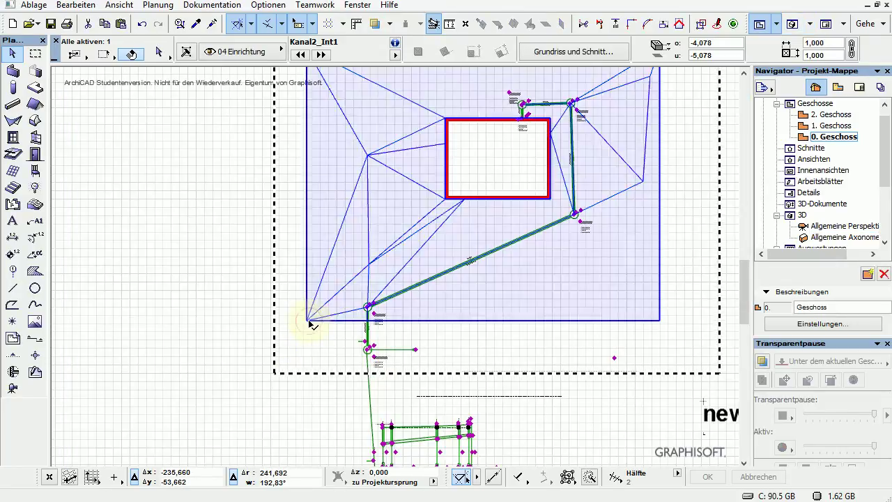
shift+click(309, 321)
key(F5)
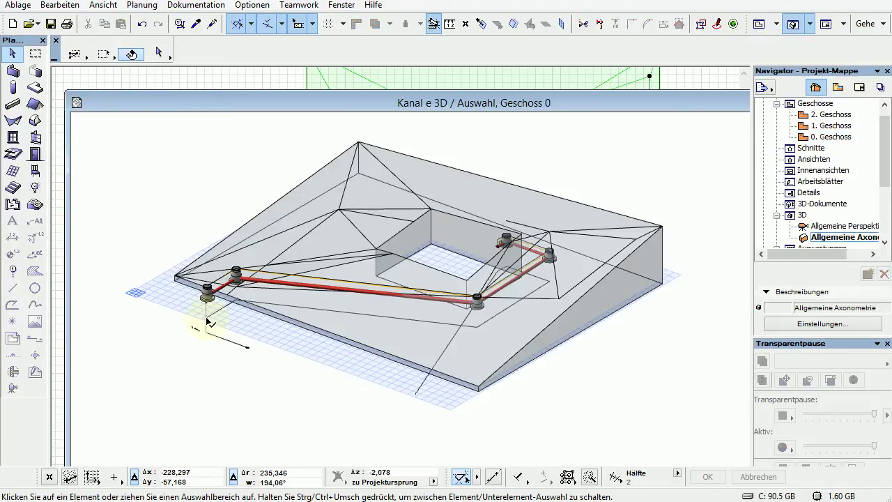
Move the whole sewer line vertically upward by about 15.86 so that it lies above the terrain
click(207, 322)
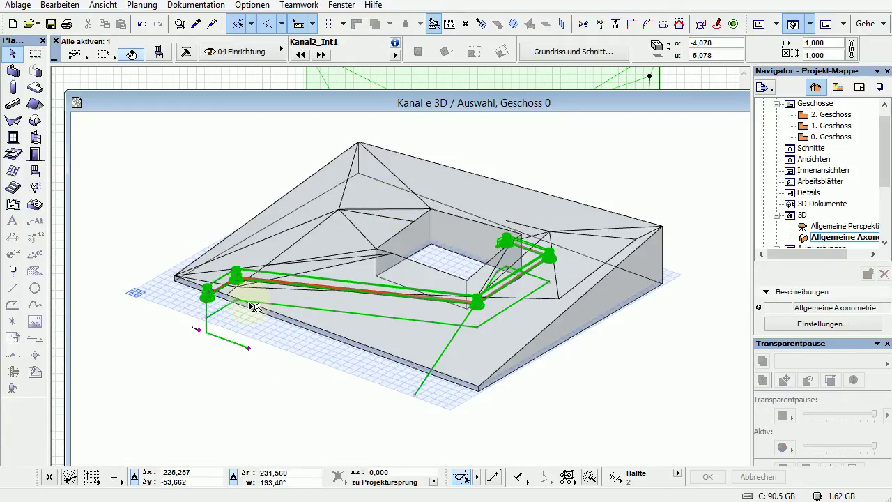
click(206, 322)
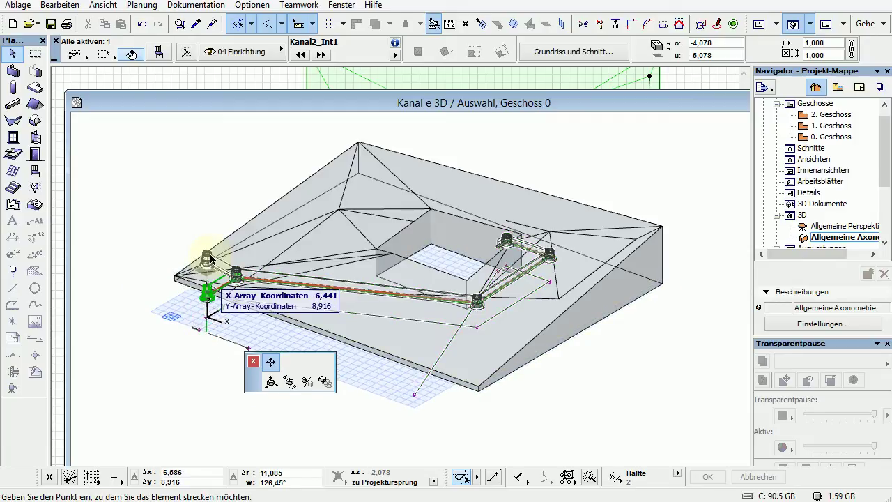
drag(211, 258, 58, 62)
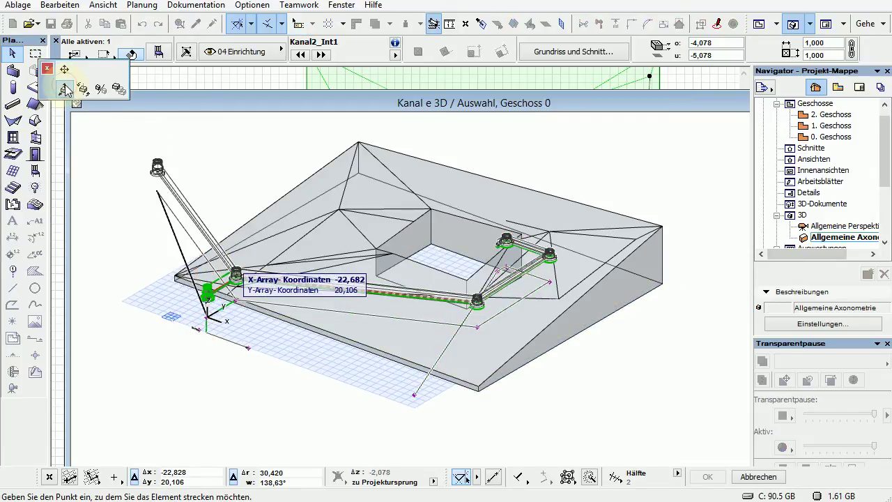
key(ctrl+d)
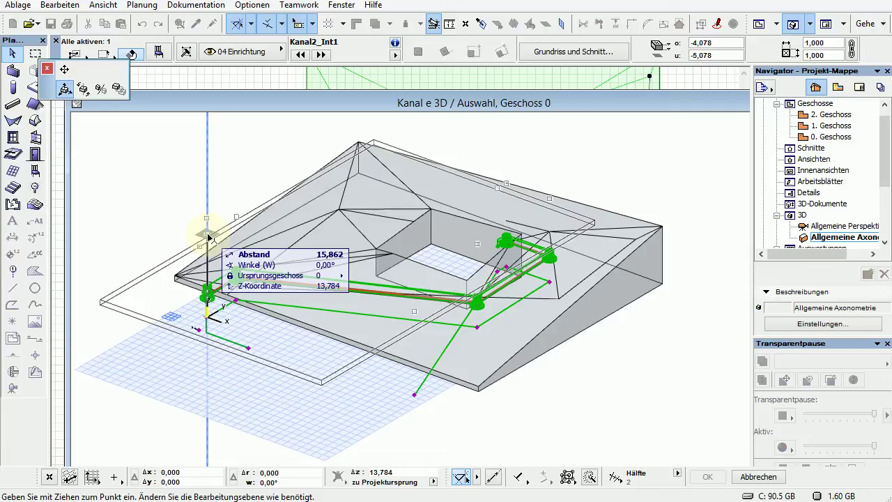
click(210, 238)
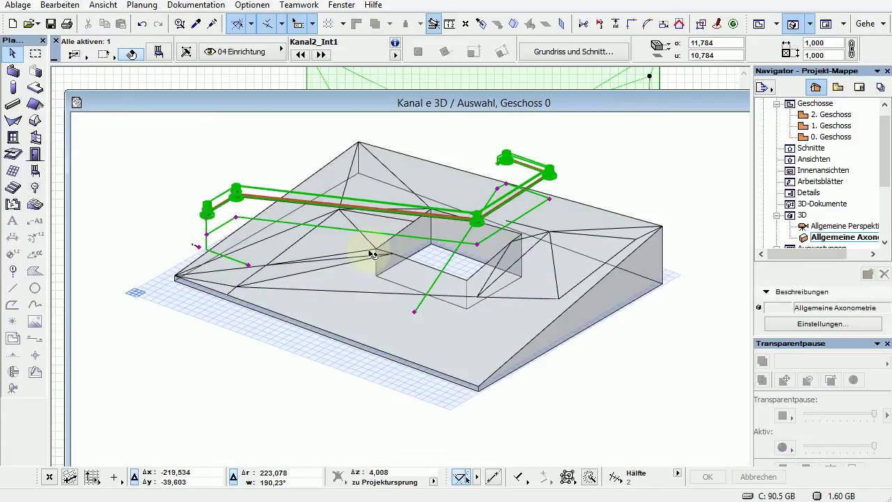
Raise the sewer's 3D manholes and pipes above their editing points with the Z-Offset 3D handle
scroll(297, 293, up, 2)
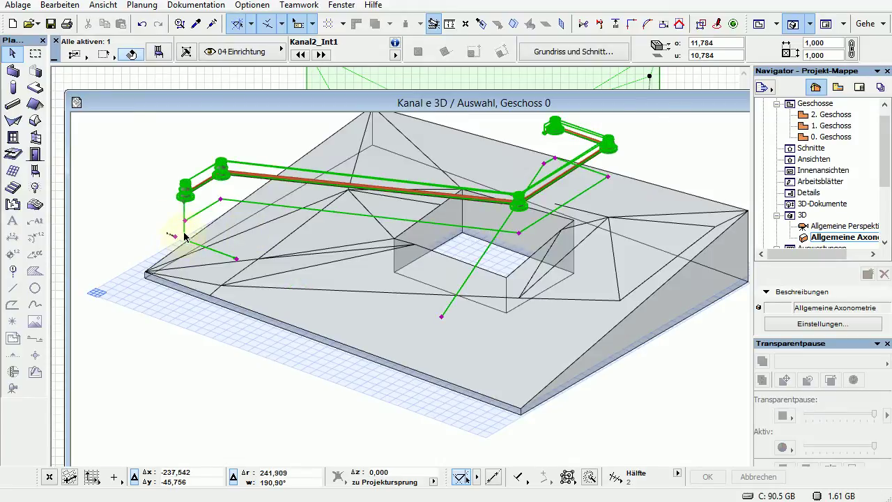
click(186, 204)
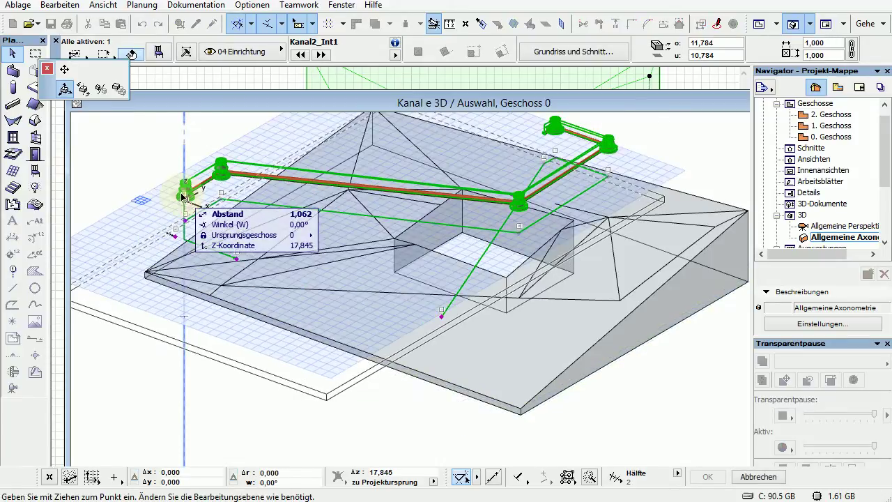
click(64, 69)
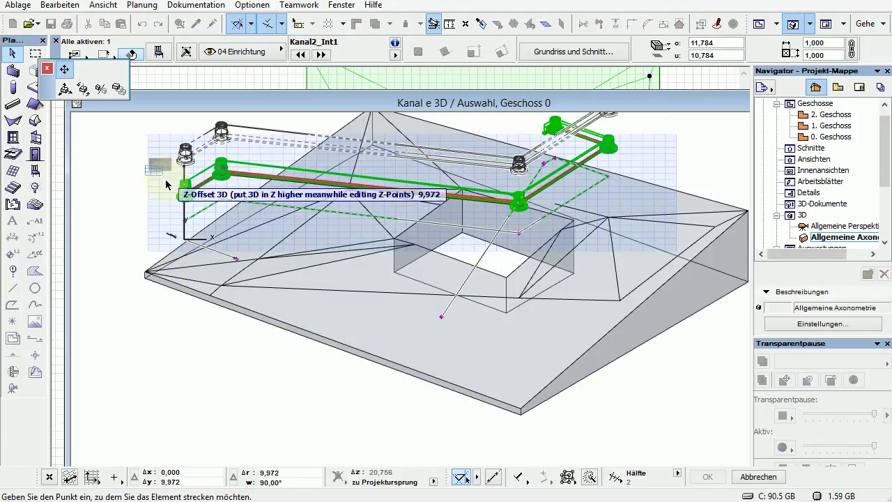
middle_drag(168, 185, 130, 285)
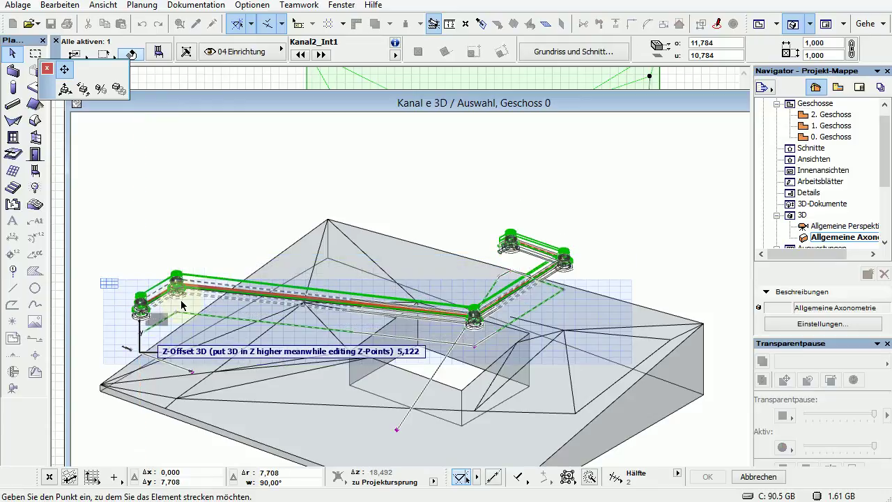
click(147, 270)
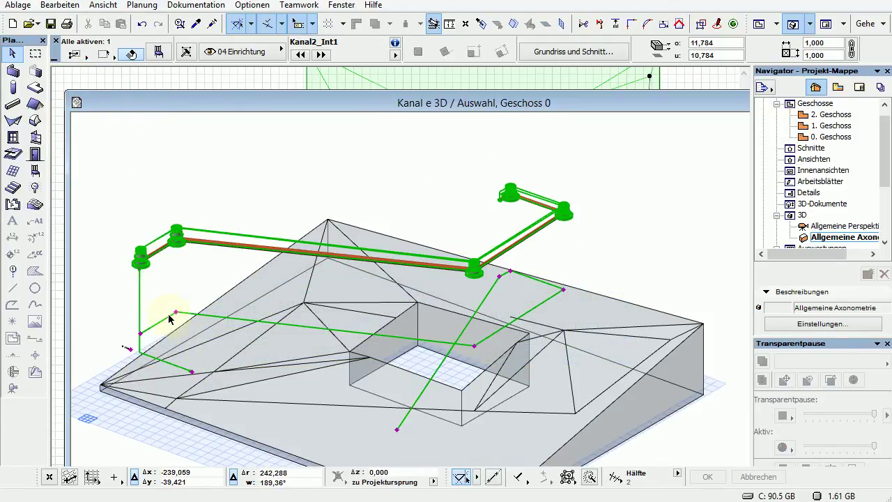
Try to shift the second manhole horizontally, and toggle the sewer's Z switch to Z - Ein and back to Z - Aus
click(178, 313)
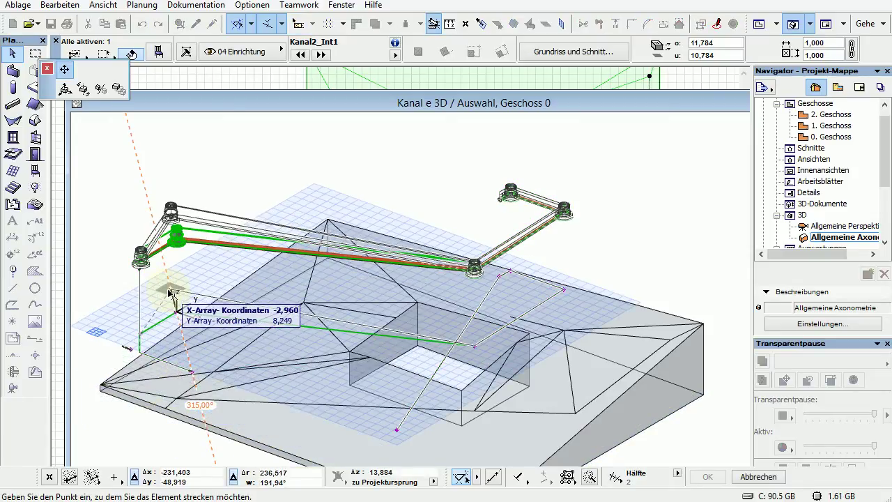
click(169, 293)
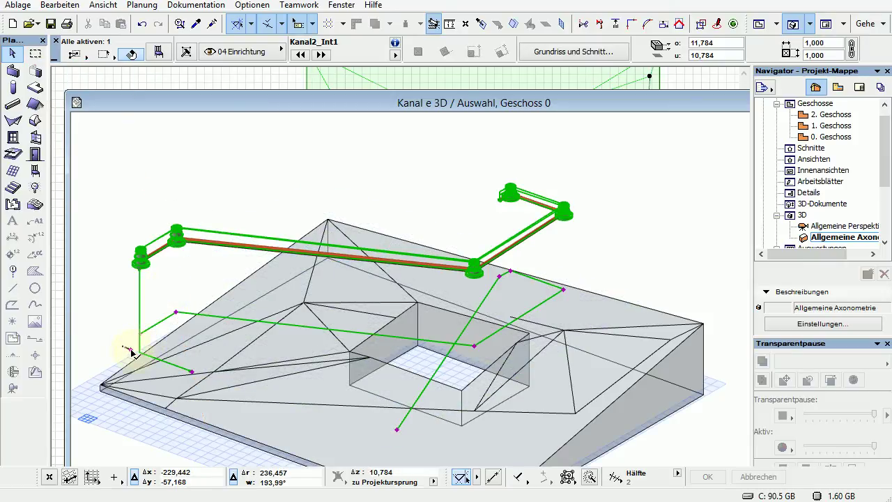
scroll(131, 351, up, 6)
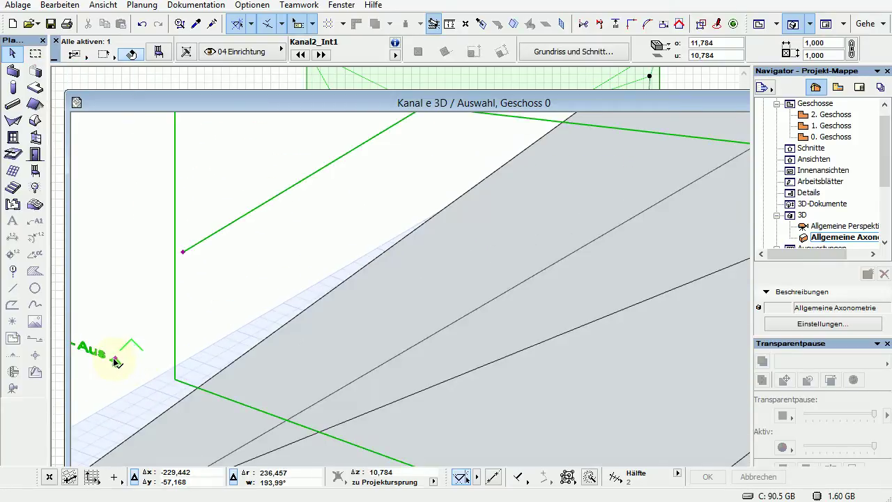
click(117, 360)
click(117, 319)
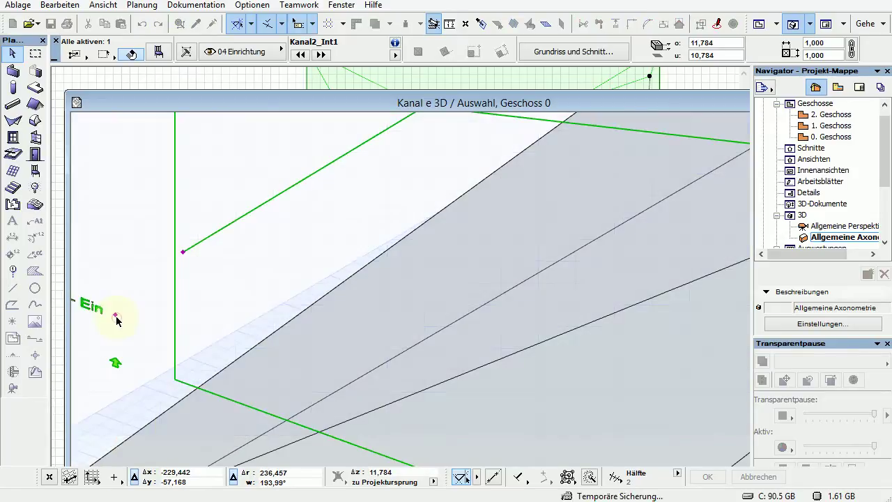
middle_drag(105, 323, 207, 320)
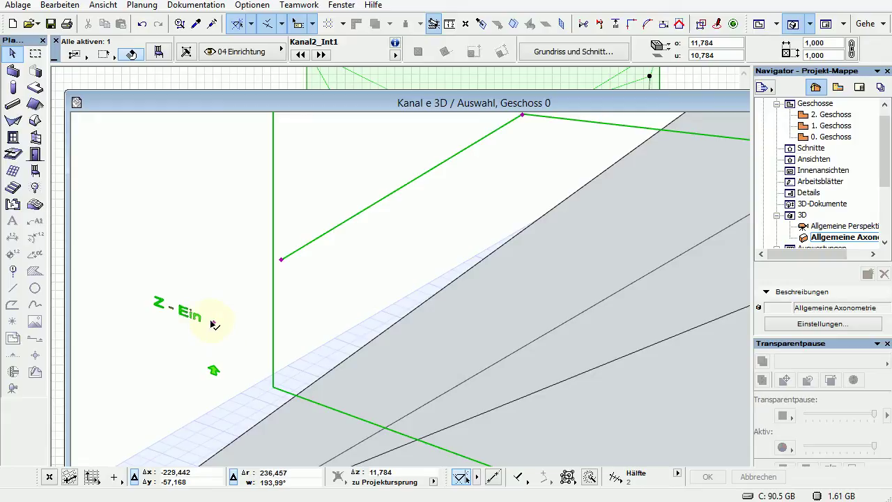
click(212, 322)
click(214, 369)
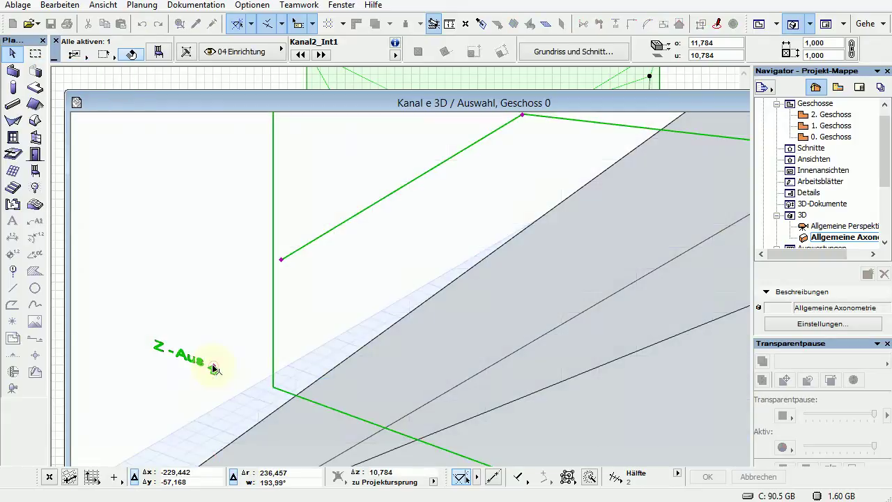
Set the sewer's Z switch to Z - Ein
click(214, 369)
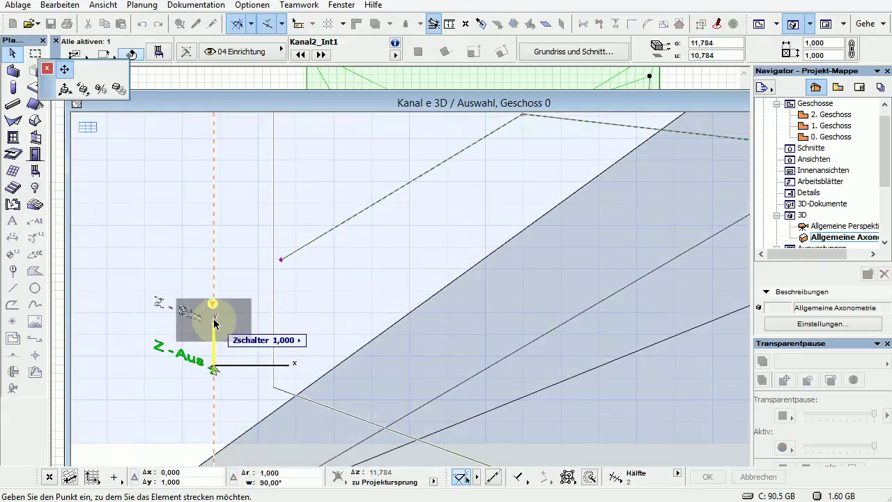
click(214, 323)
scroll(233, 320, down, 5)
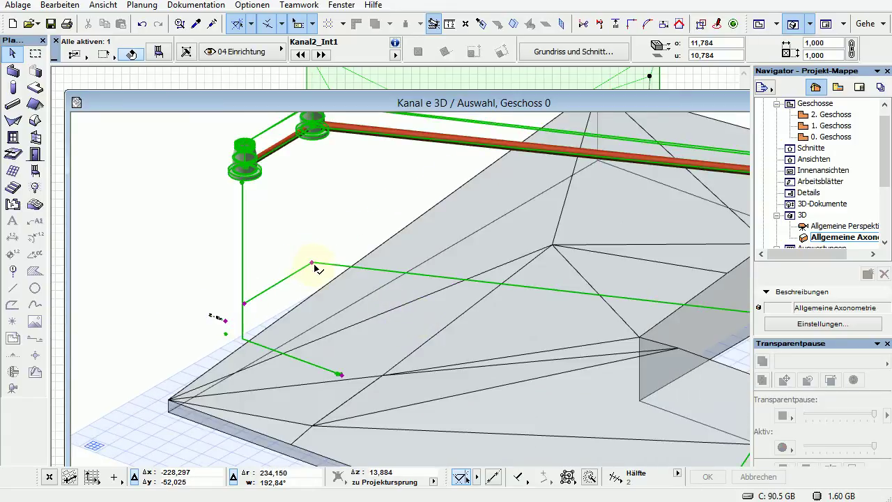
Try to lower the second manhole's Z point to the terrain mesh node beneath it, stopping the script whenever it reports a problem
click(313, 264)
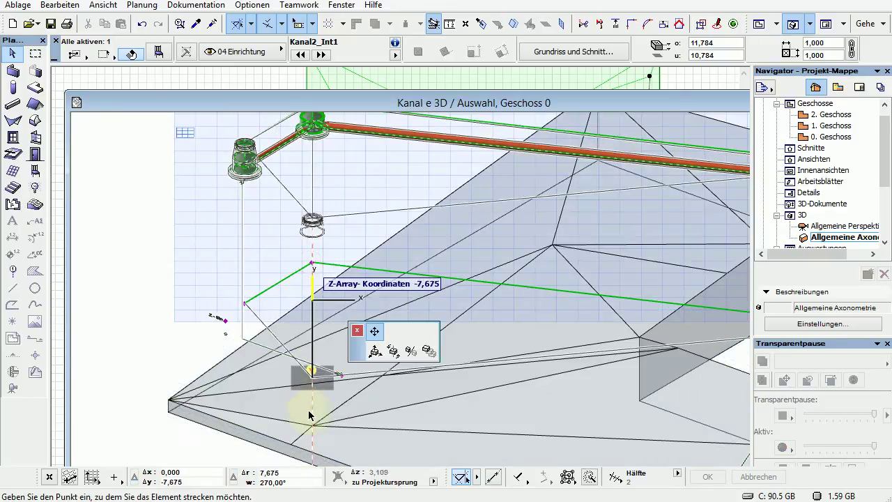
click(313, 429)
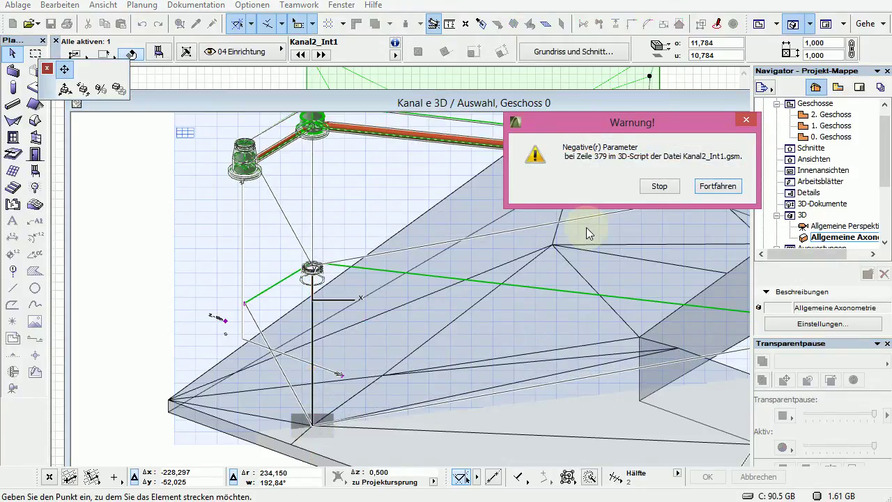
click(660, 186)
click(515, 253)
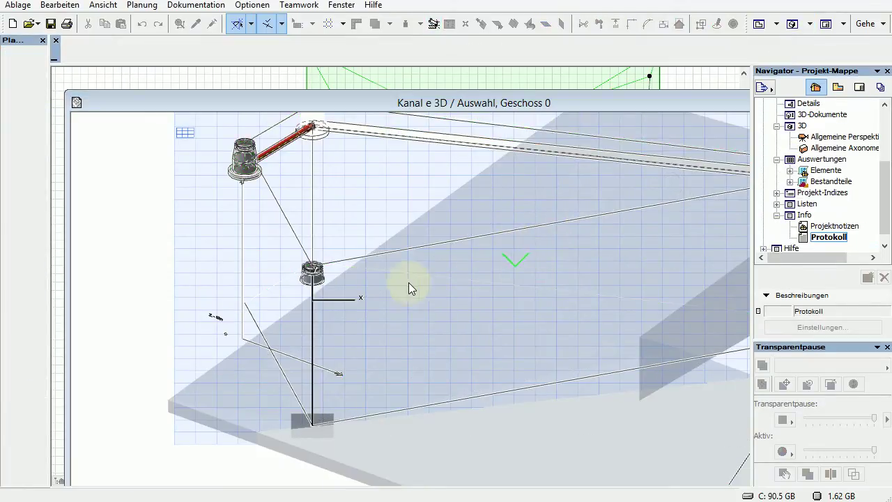
click(308, 271)
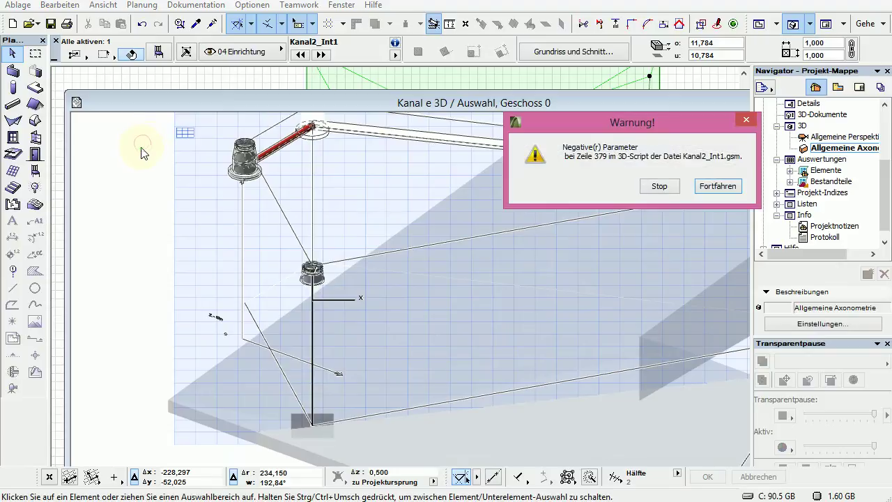
click(660, 186)
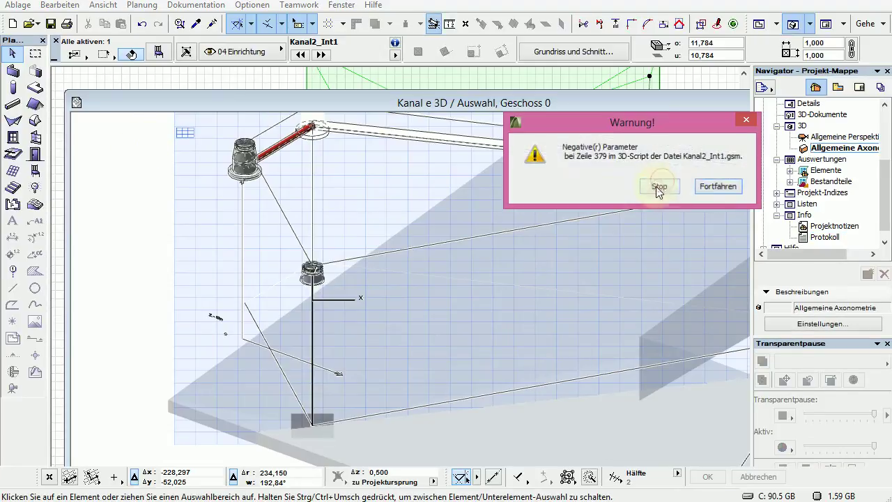
click(732, 189)
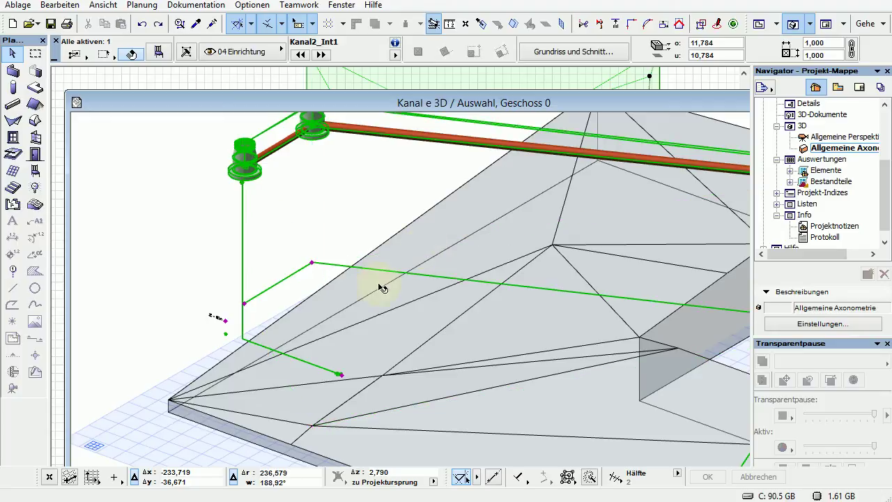
Move the whole sewer line vertically down by about 24.69 so that its editing points lie below the terrain
scroll(240, 321, down, 5)
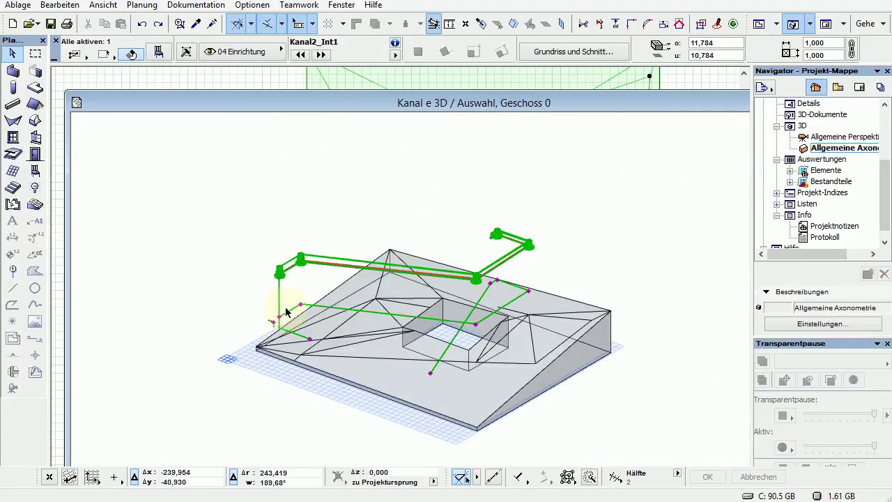
click(279, 320)
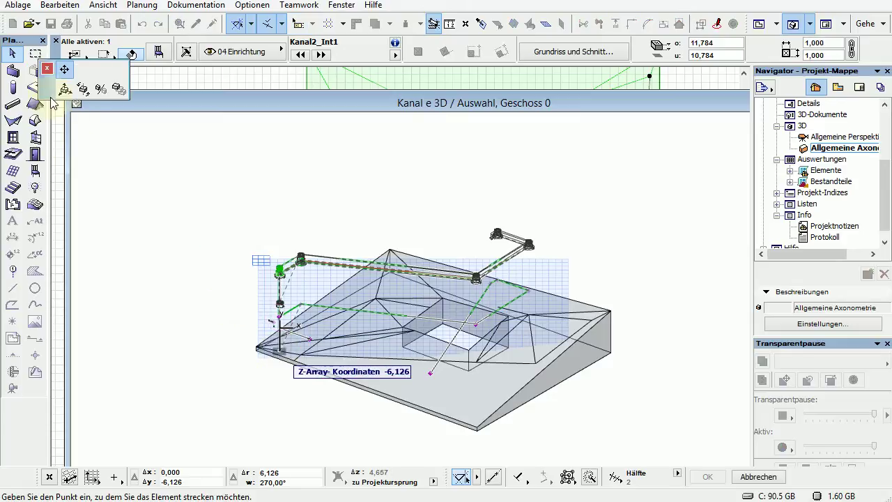
click(64, 89)
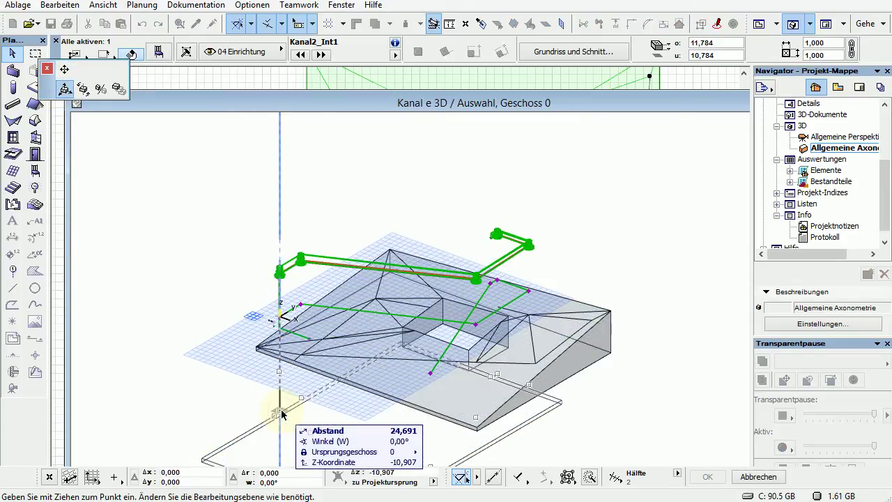
click(281, 414)
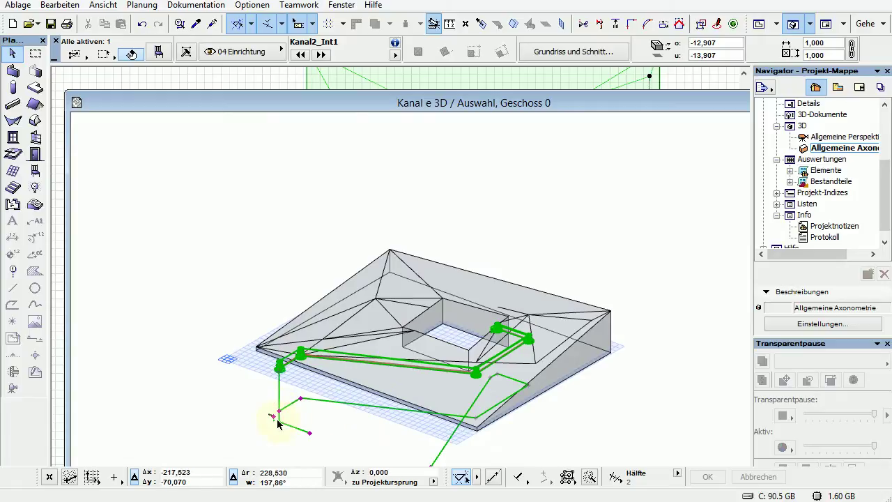
Lift the sewer's 3D manholes and pipes back above the terrain with the Z-Offset 3D handle, leaving the editing points below
click(280, 373)
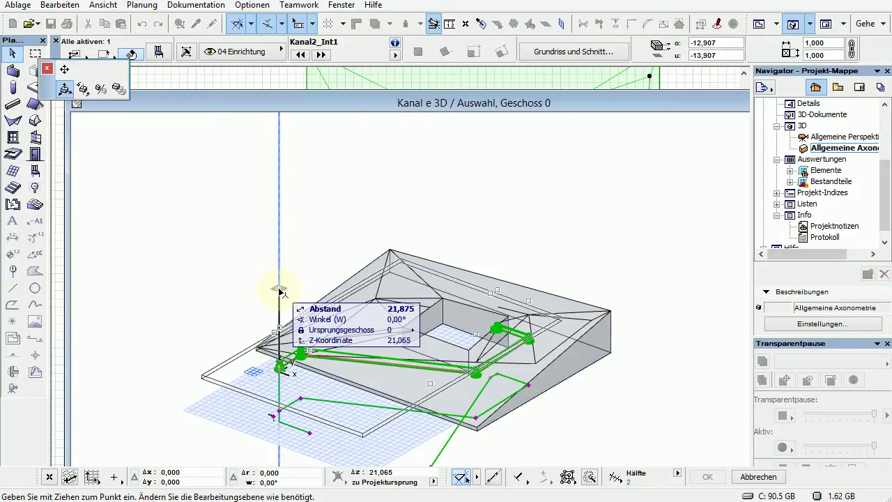
click(65, 89)
click(65, 70)
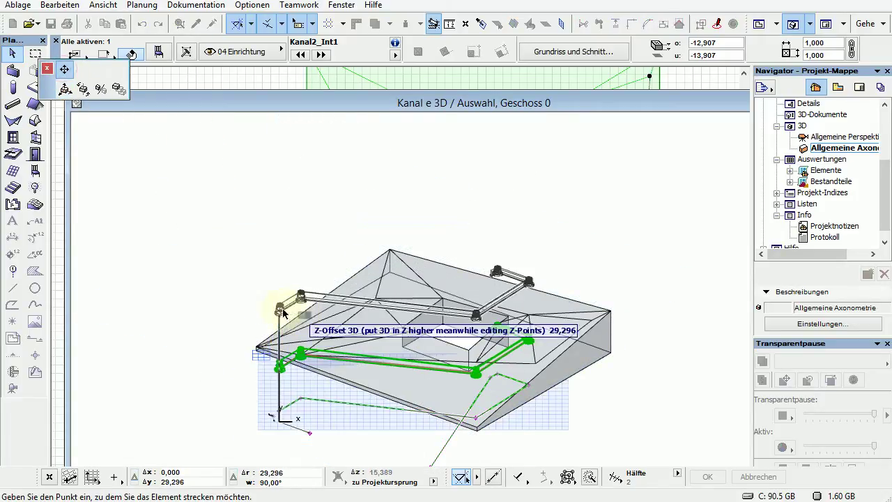
click(279, 310)
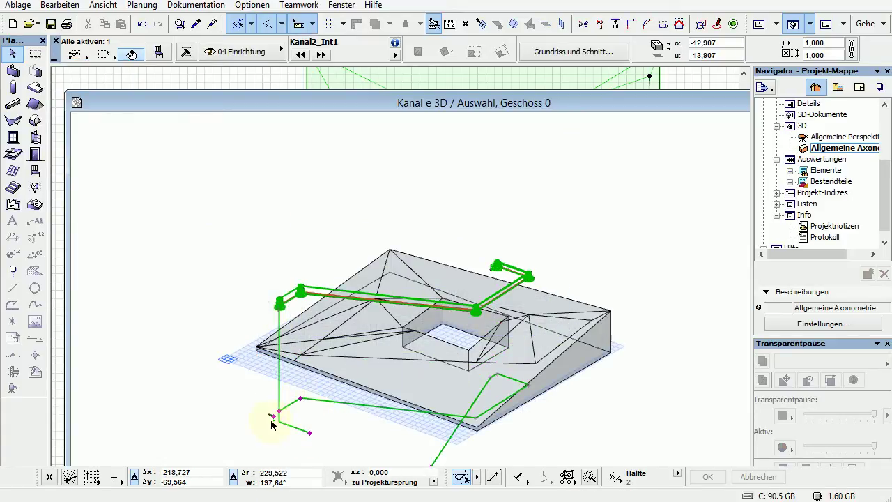
Raise the second manhole's Z point to the terrain mesh node above it, and the first manhole's Z point to the same node's height
scroll(272, 423, up, 4)
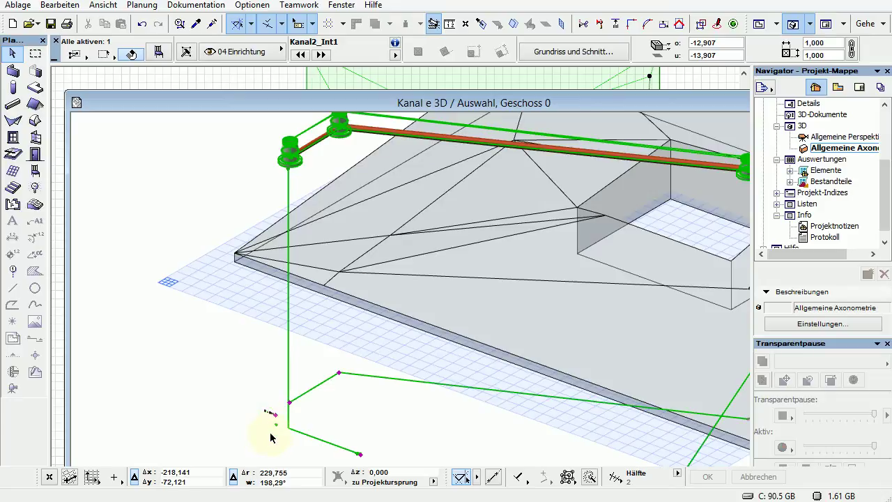
scroll(271, 437, up, 2)
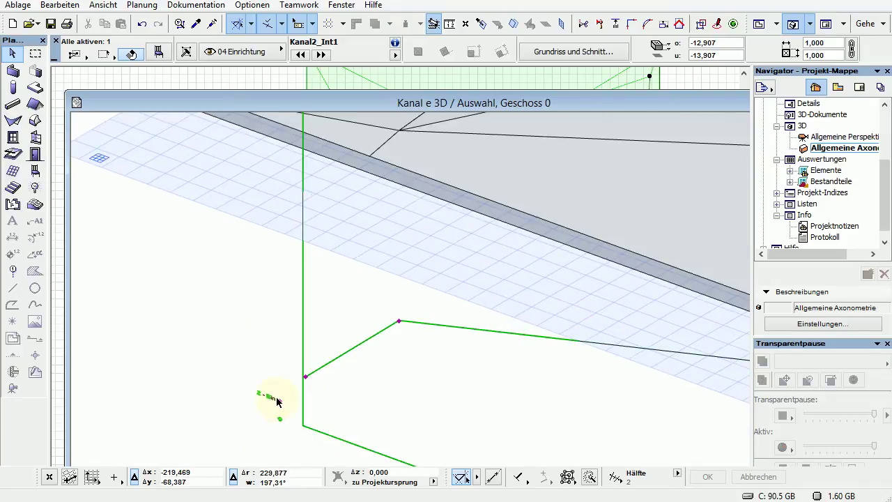
scroll(271, 401, up, 3)
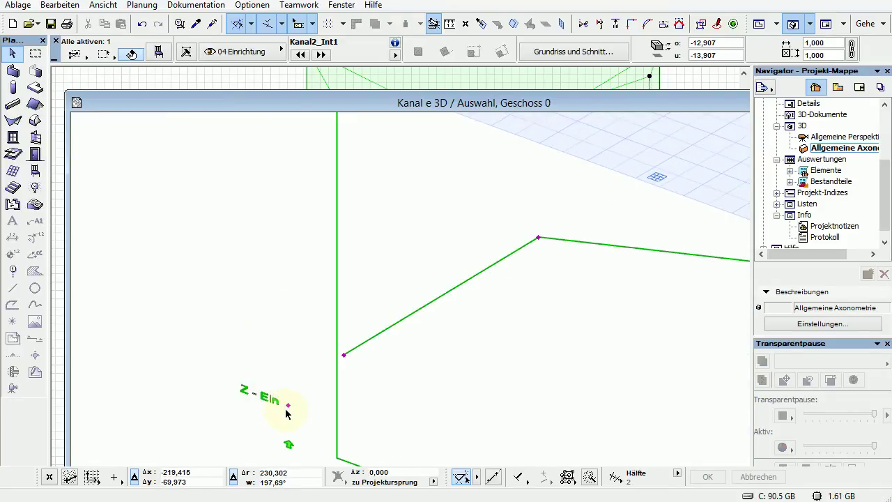
shift+middle_drag(532, 243, 328, 391)
click(327, 381)
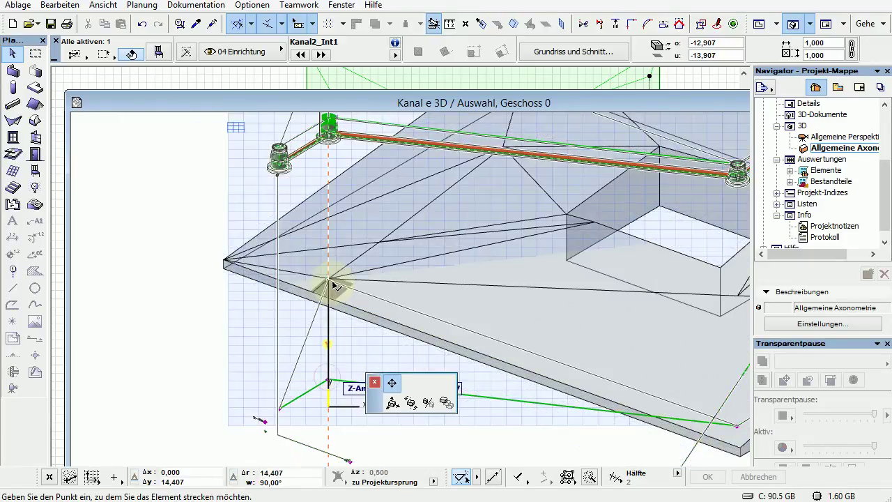
click(329, 283)
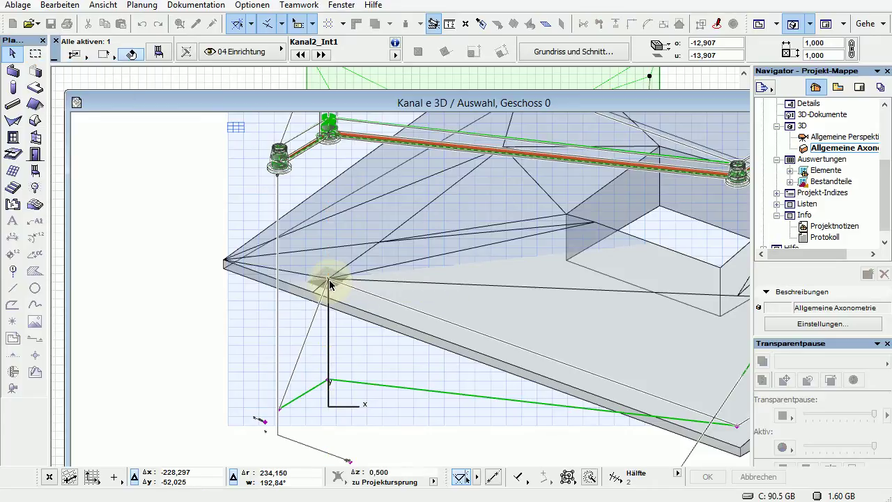
click(278, 412)
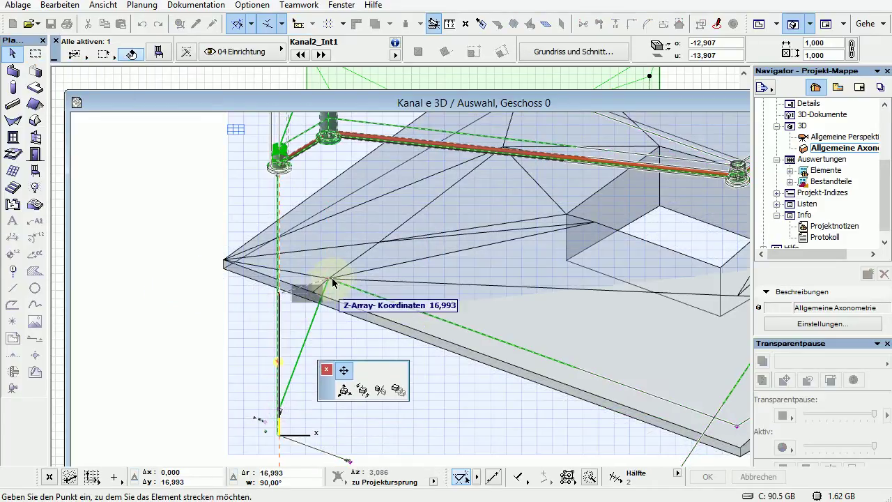
click(329, 279)
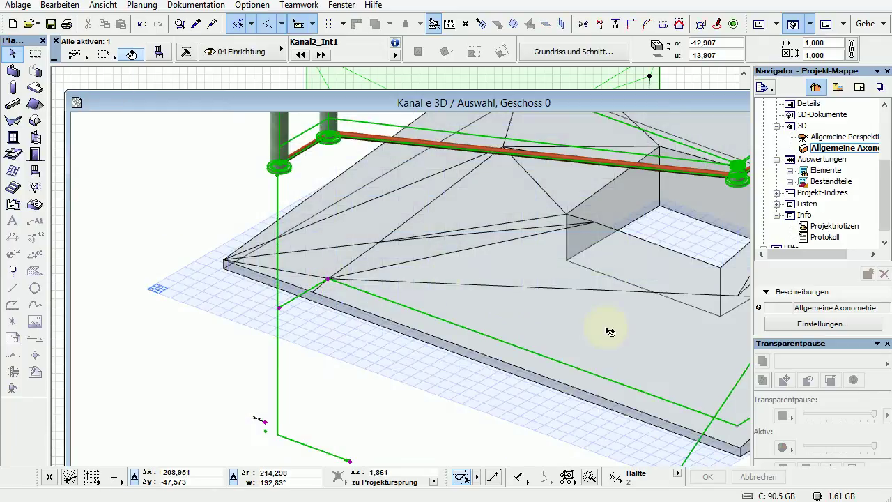
Raise the Z points of the third and fourth manholes to the terrain mesh nodes directly above them
middle_drag(609, 331, 440, 394)
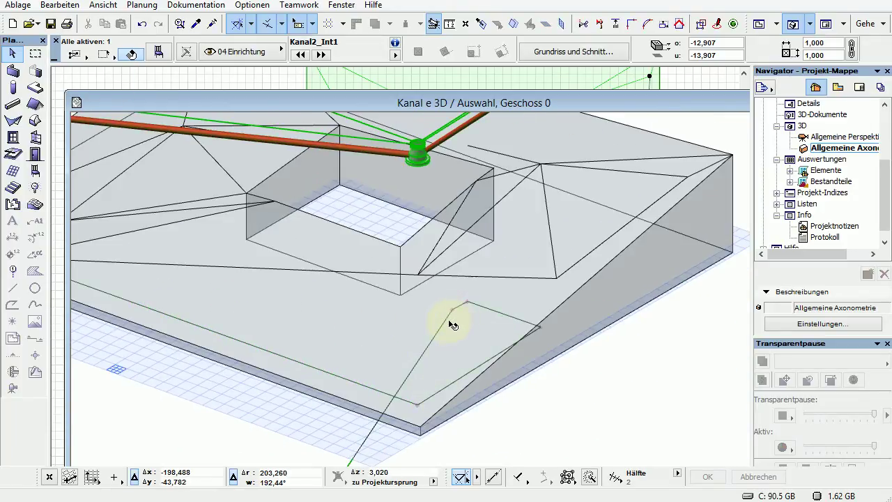
click(418, 404)
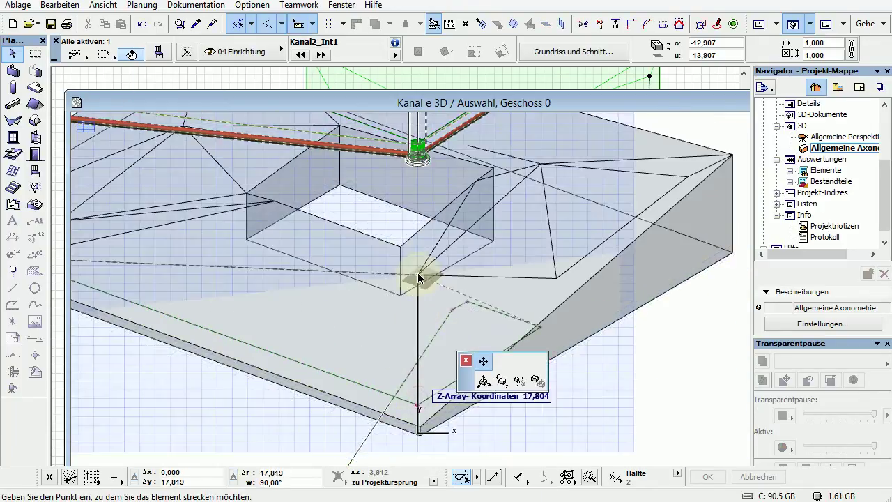
click(418, 278)
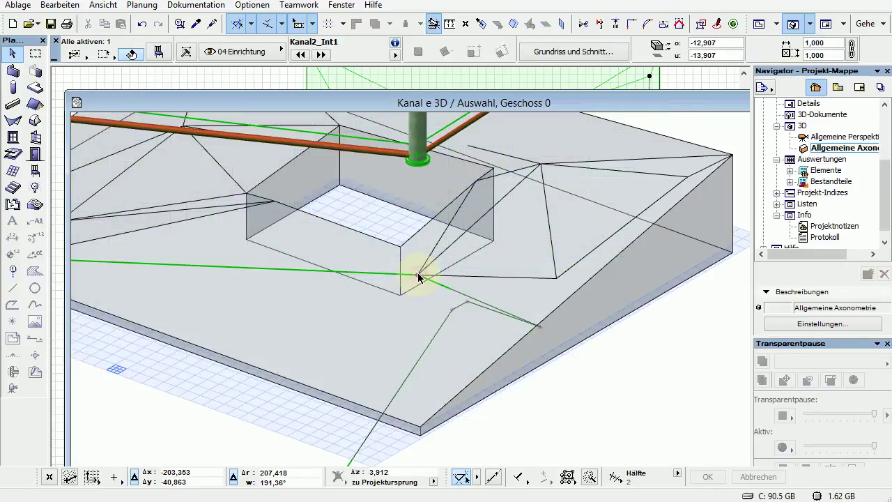
click(543, 329)
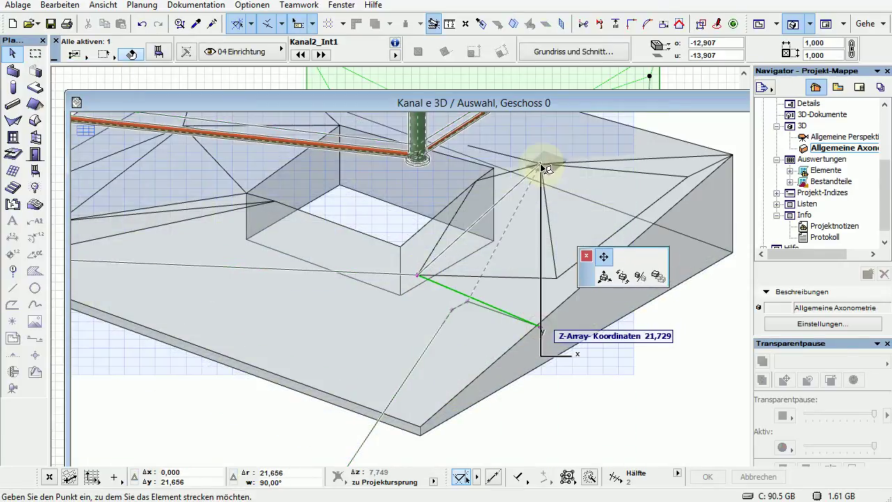
click(543, 167)
click(542, 167)
Raise the last two Z points of the sewer line to the height of the terrain mesh point beside the building pit
click(454, 308)
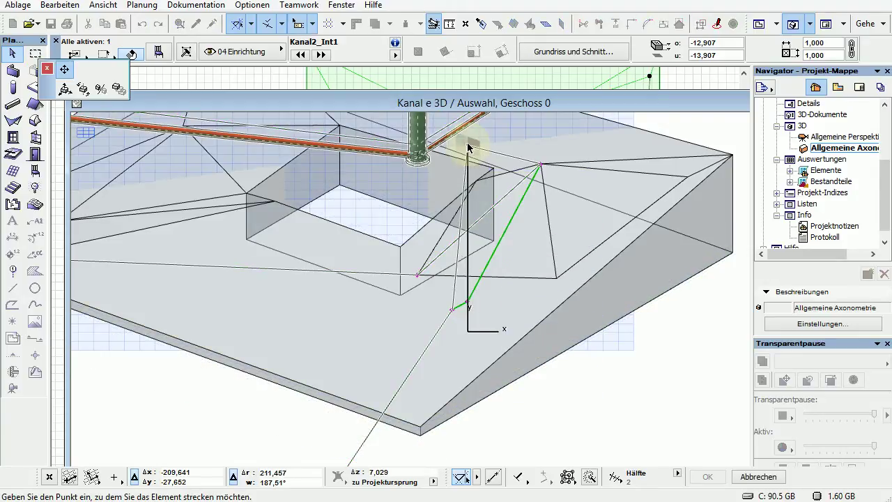
click(469, 147)
click(454, 311)
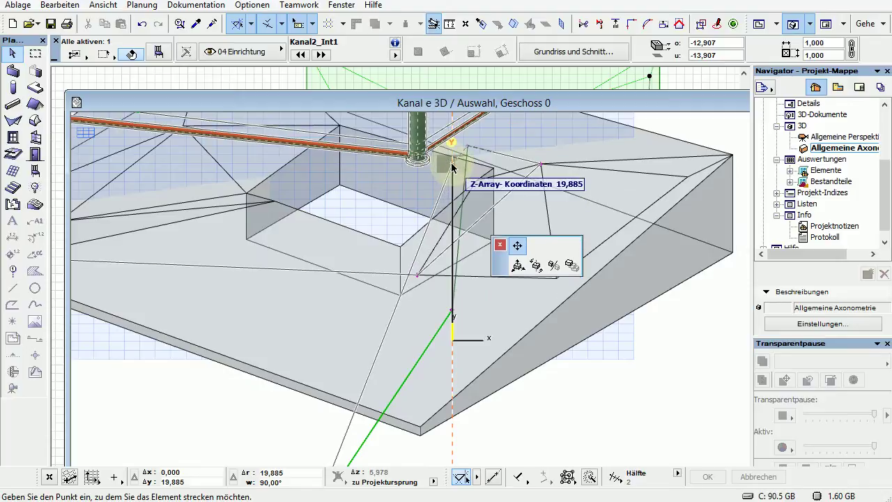
click(468, 151)
Lower the sewer's 3D manholes and pipes back to their editing points with the Z-Offset 3D handle
scroll(357, 338, down, 5)
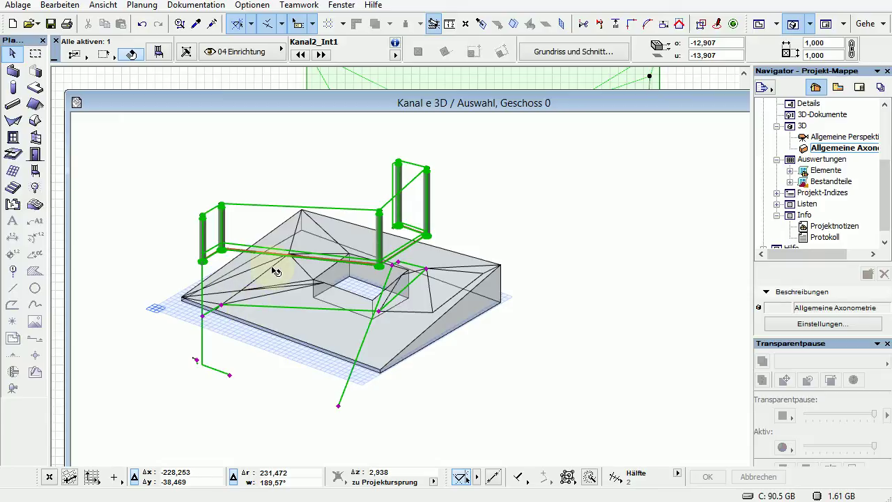
click(203, 266)
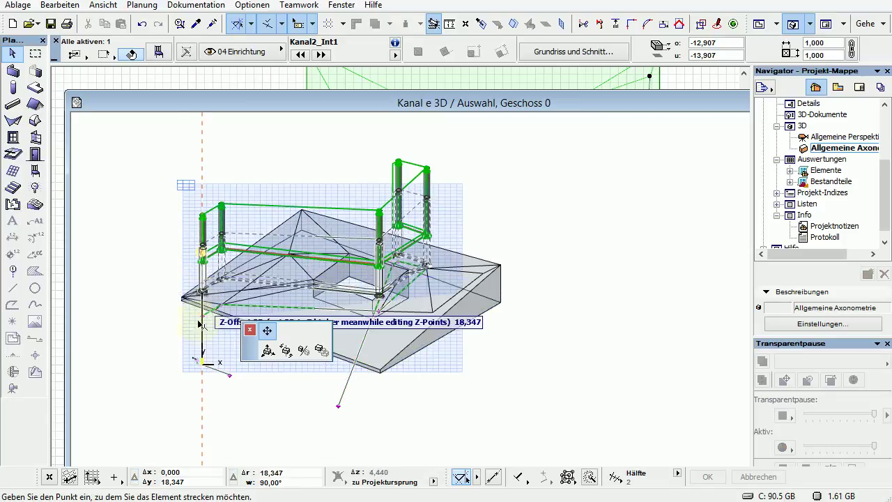
click(202, 361)
Examine from a changed angle how the manhole tops meet the terrain mesh, with the sewer and mesh deselected
shift+middle_drag(368, 285, 394, 267)
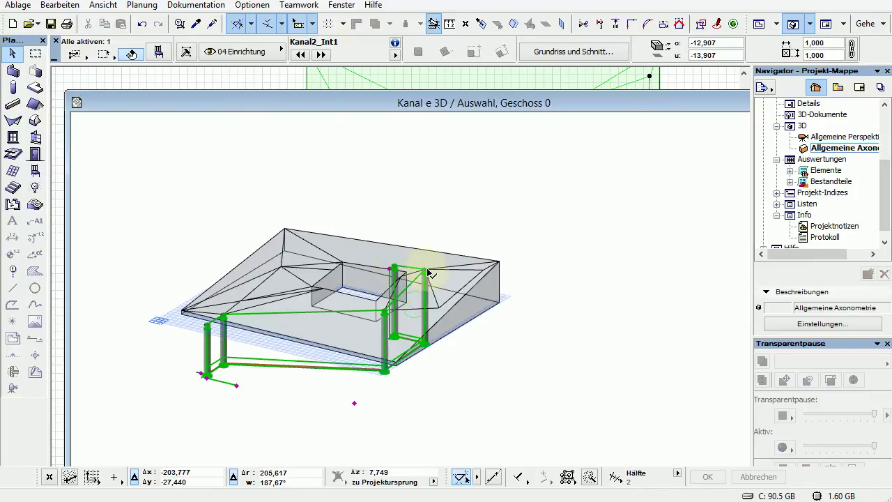
mouse_move(239, 326)
shift+middle_down()
mouse_move(225, 259)
mouse_move(153, 259)
mouse_move(163, 230)
mouse_move(329, 262)
mouse_move(186, 279)
mouse_move(205, 299)
mouse_move(372, 315)
mouse_move(235, 322)
shift+middle_up()
click(562, 234)
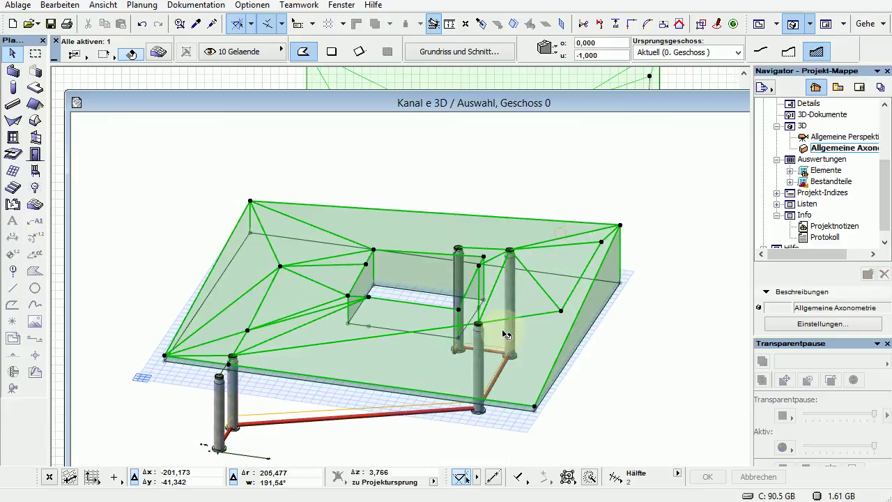
click(672, 258)
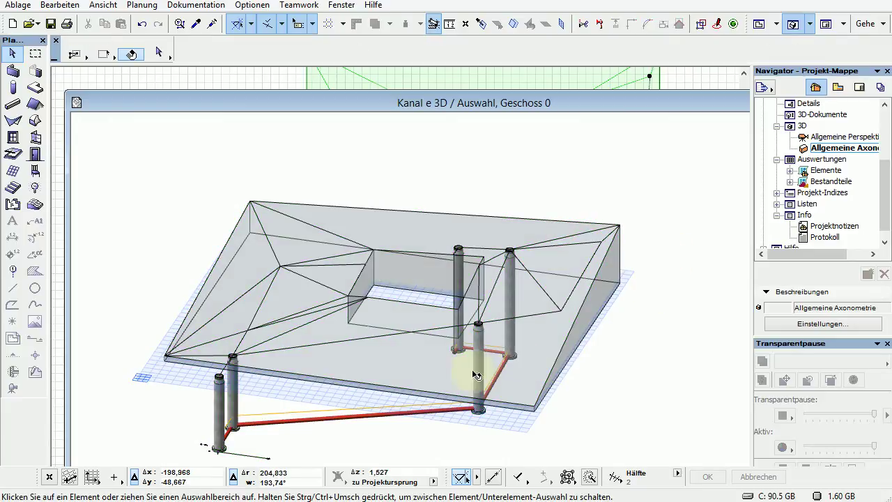
Return to the 0. Geschoss floor plan and view the sewer line together with its longitudinal profile
click(185, 81)
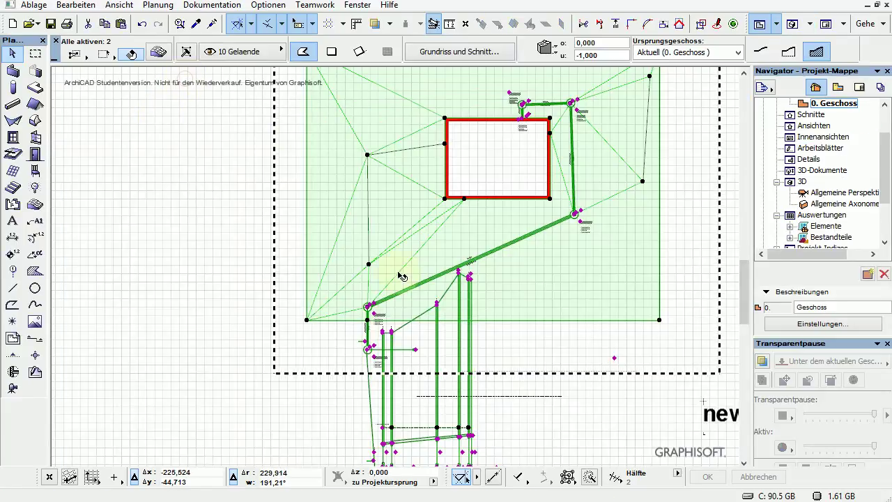
scroll(487, 379, down, 3)
scroll(424, 248, up, 1)
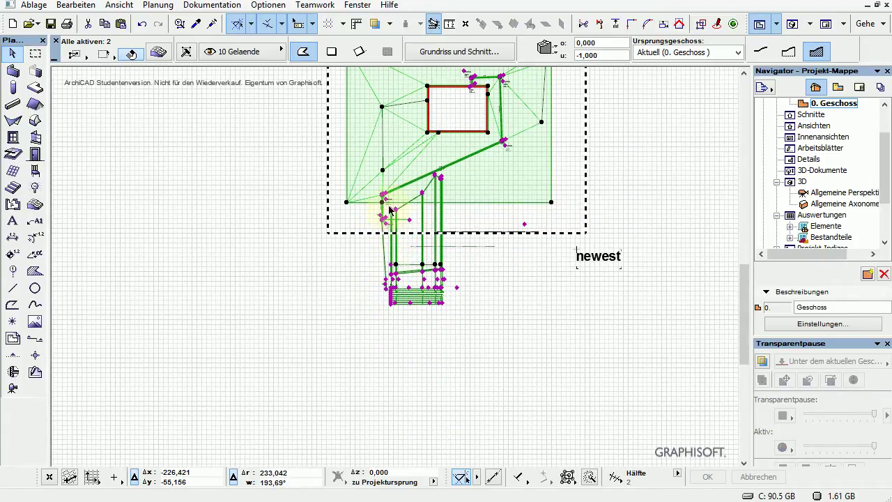
Move the sewer's longitudinal profile a little down and to the right with the Rollout-vektor point
click(388, 291)
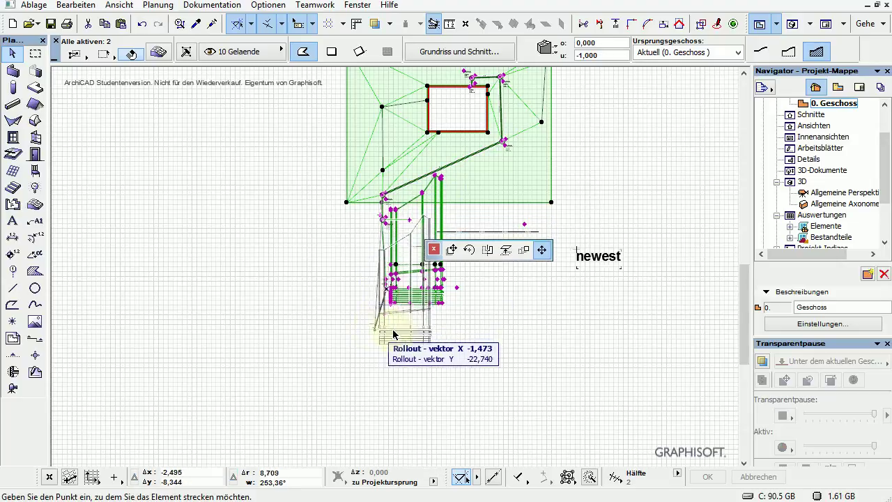
click(423, 335)
scroll(453, 272, up, 2)
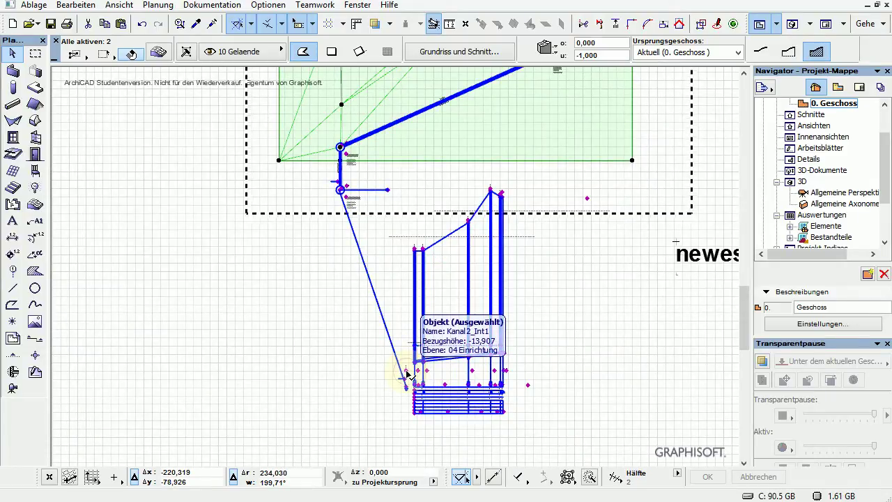
Try rotating the longitudinal profile slightly clockwise with the Angle rollout point, and undo the rotation
click(407, 376)
click(405, 373)
click(403, 379)
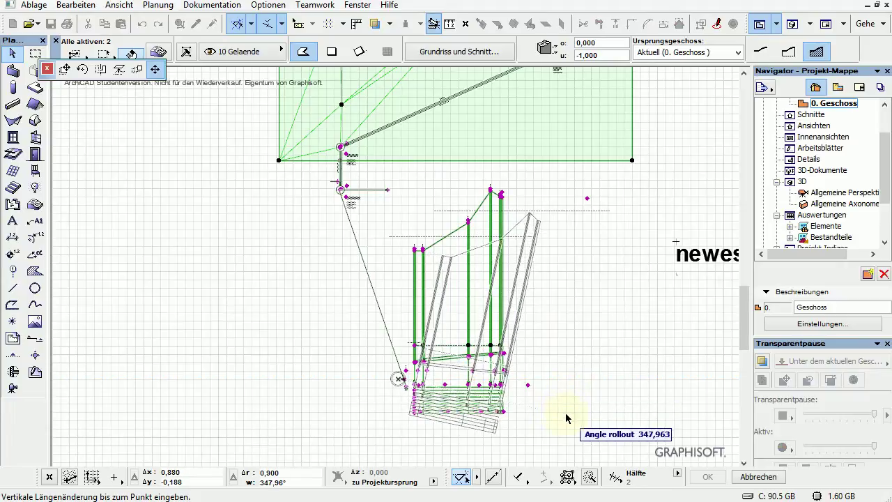
click(540, 424)
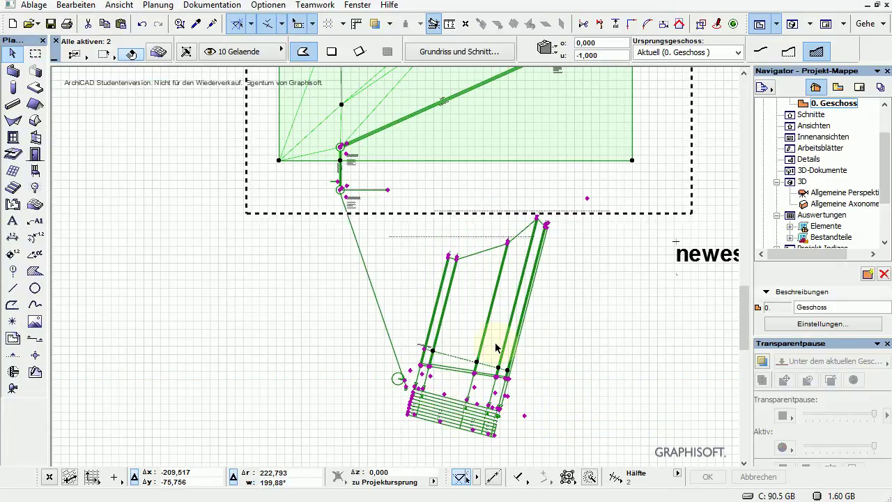
key(ctrl+z)
Try out the handle for the height of the 2D lines in the rollout, releasing it at its starting point
scroll(398, 353, up, 4)
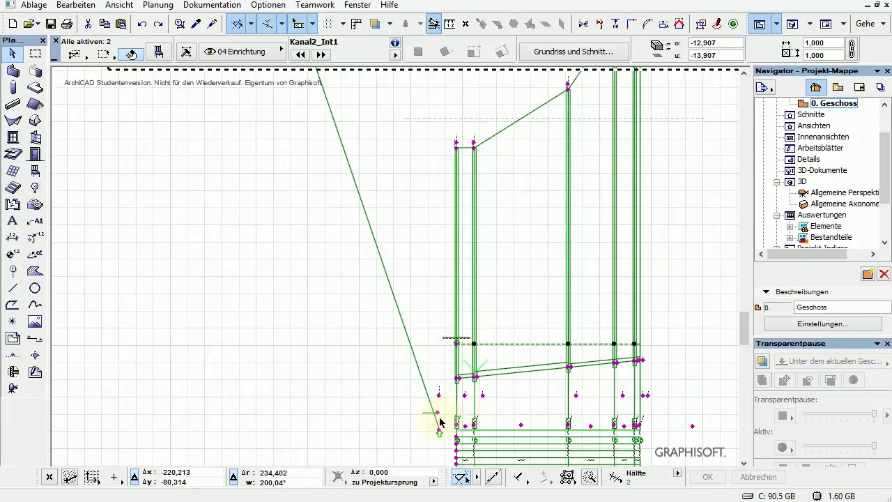
scroll(441, 396, up, 5)
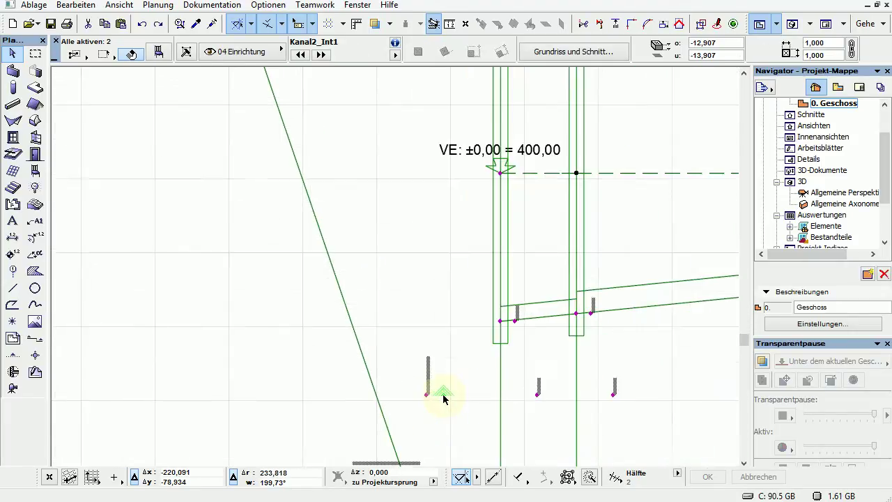
scroll(404, 404, down, 4)
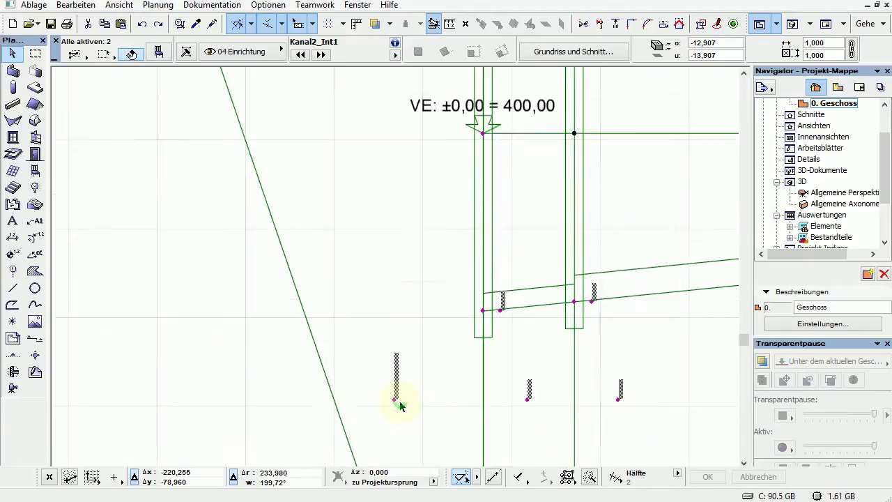
scroll(399, 404, down, 4)
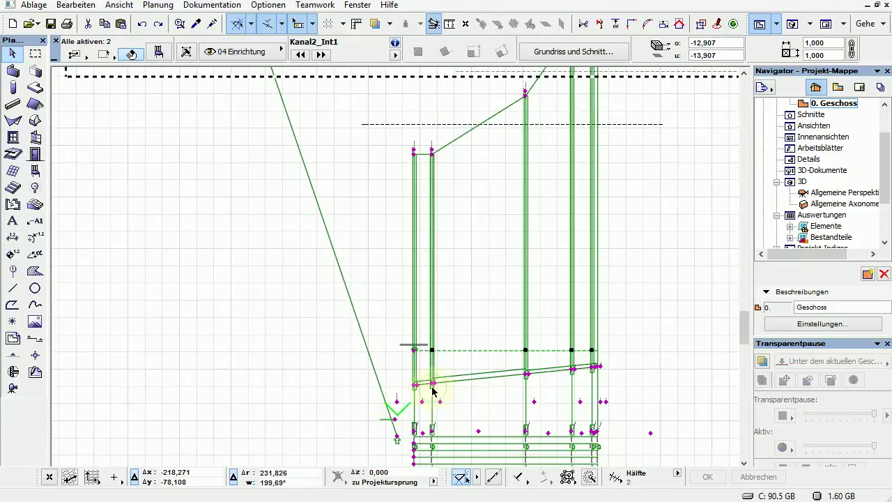
middle_drag(393, 427, 367, 367)
click(365, 358)
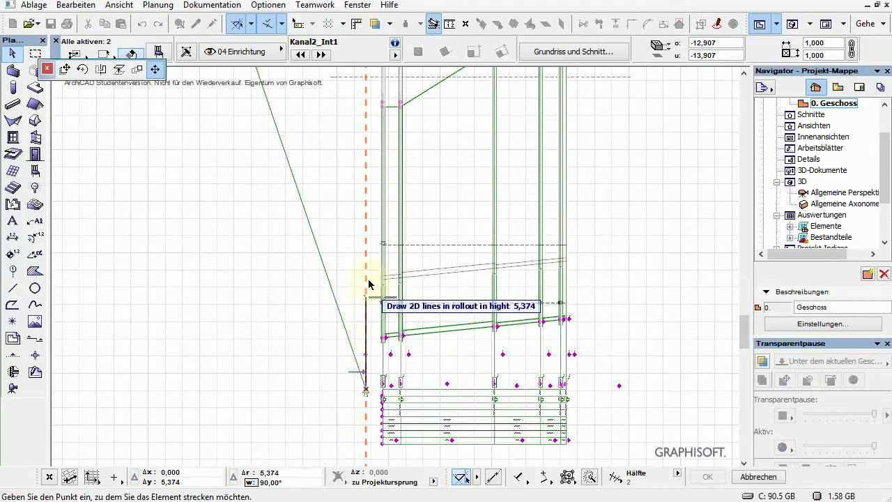
click(365, 358)
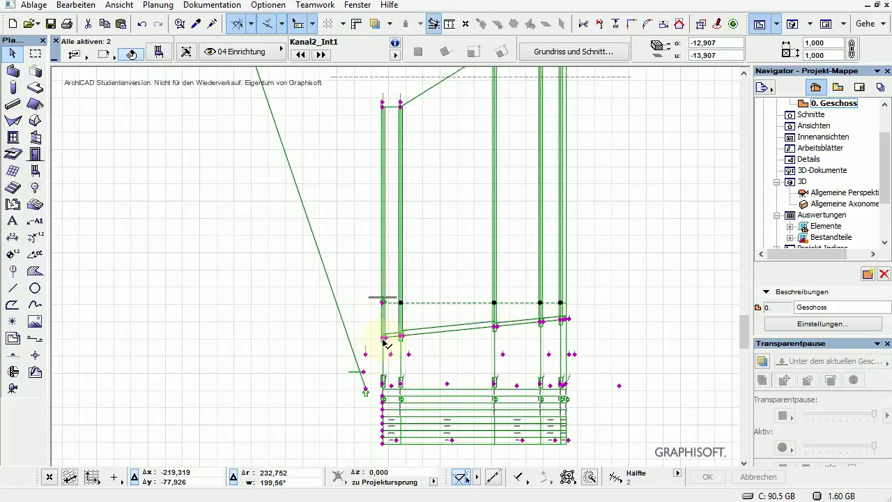
Raise the sewer-bottom heights in the profile to just below the manhole tops, and comparison level 1 to the dashed line above them
click(384, 340)
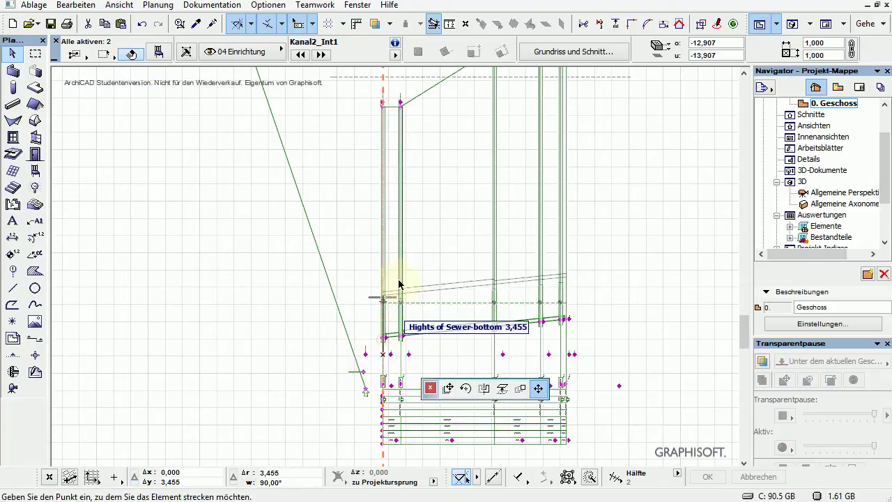
click(387, 145)
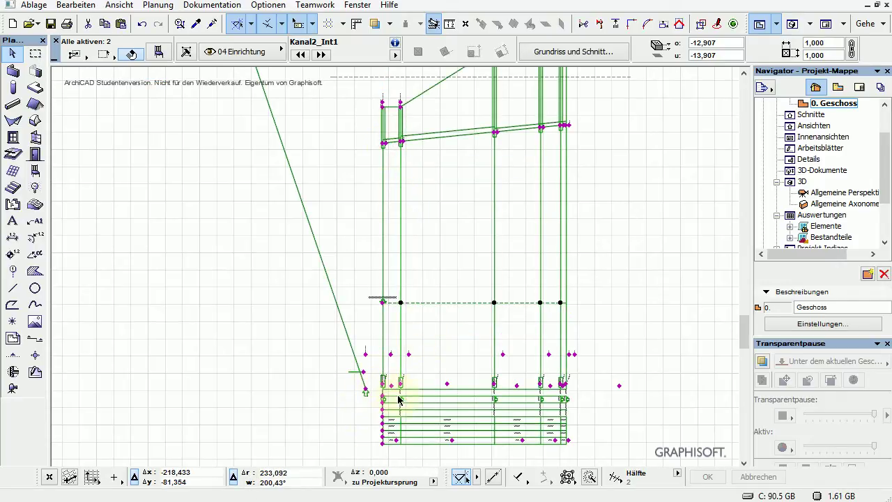
click(386, 303)
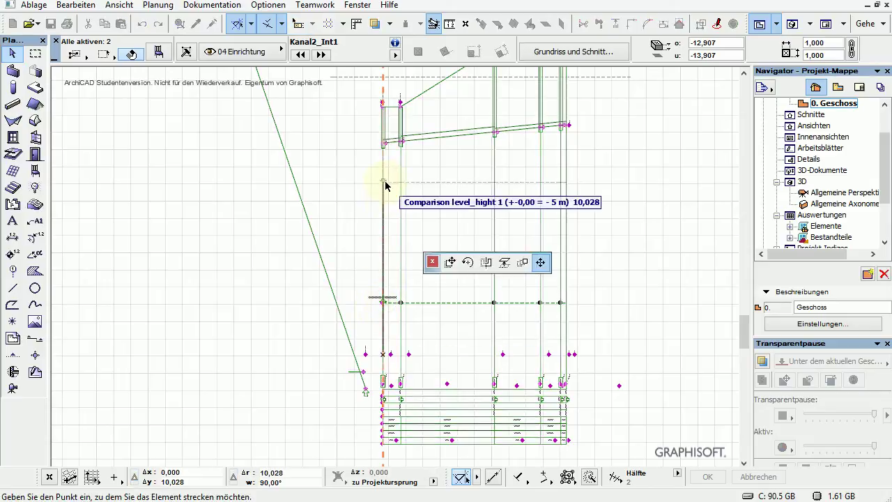
click(385, 80)
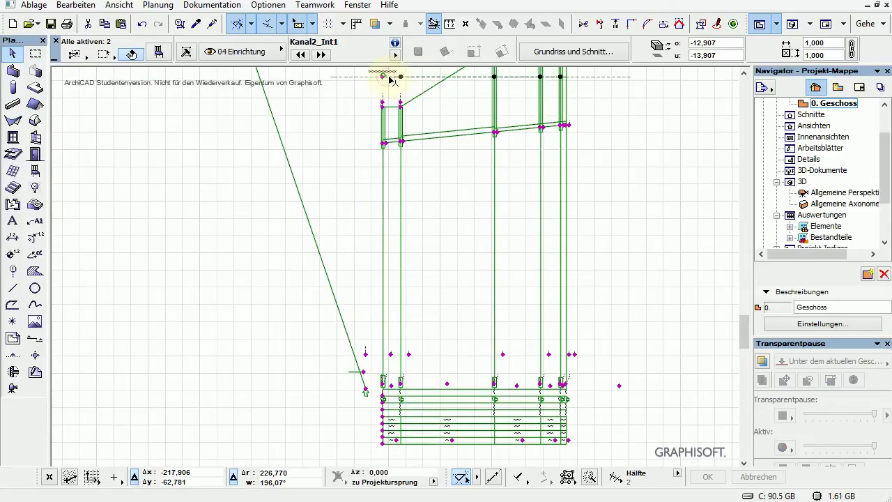
Examine the VE comparison level marker, the profile's manholes and pipes, and the depths, heights and pipe data in the table below
scroll(355, 80, up, 3)
middle_drag(392, 151, 379, 287)
scroll(380, 288, up, 5)
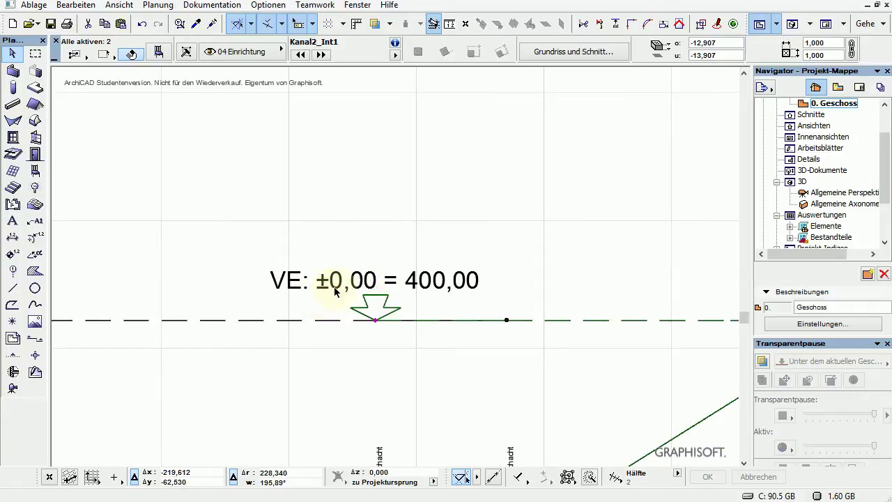
scroll(308, 365, down, 5)
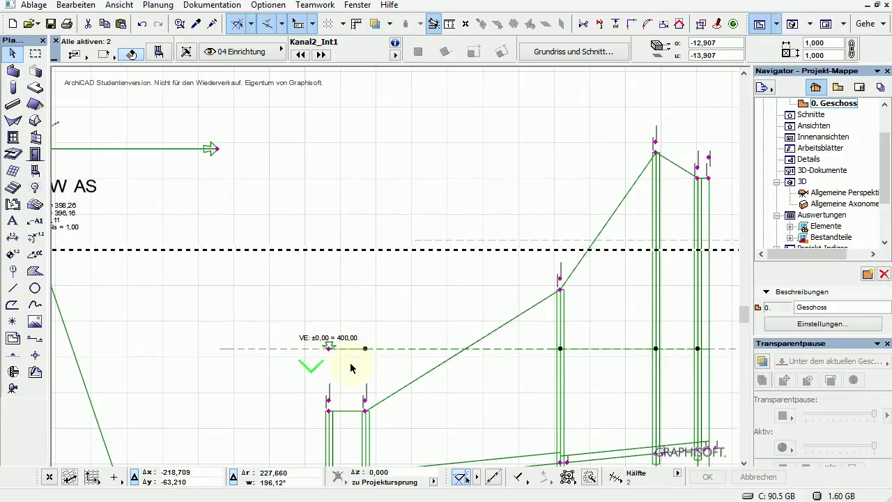
scroll(331, 408, down, 4)
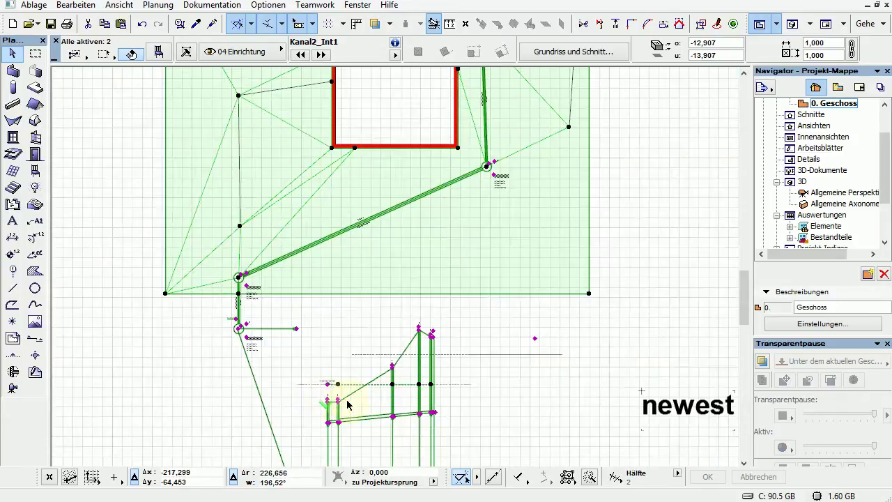
middle_drag(348, 408, 428, 253)
scroll(427, 255, up, 5)
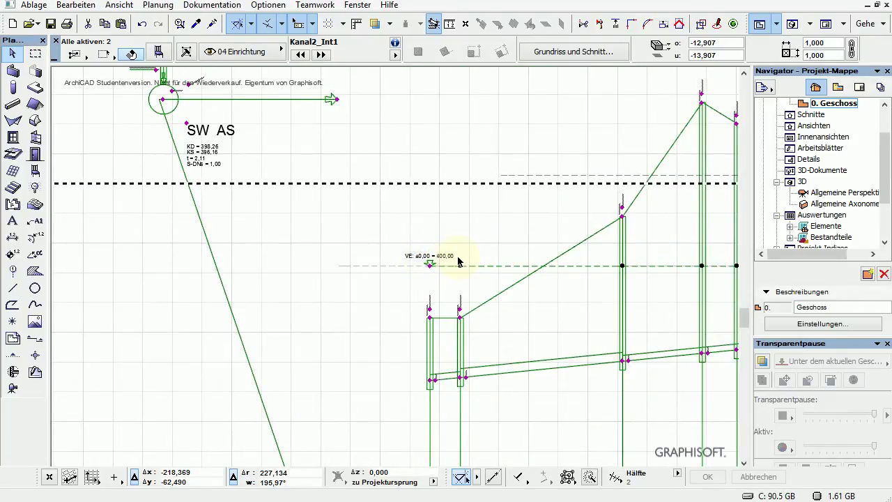
scroll(439, 261, down, 4)
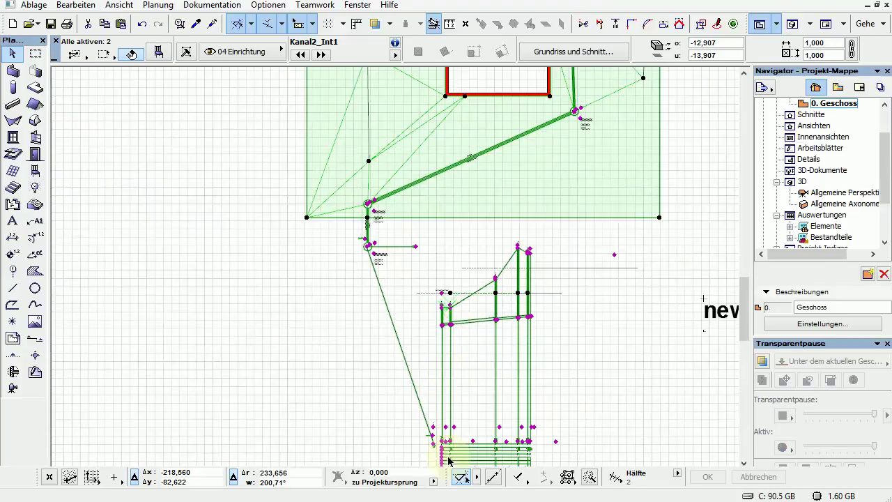
middle_drag(441, 422, 440, 322)
scroll(439, 321, up, 6)
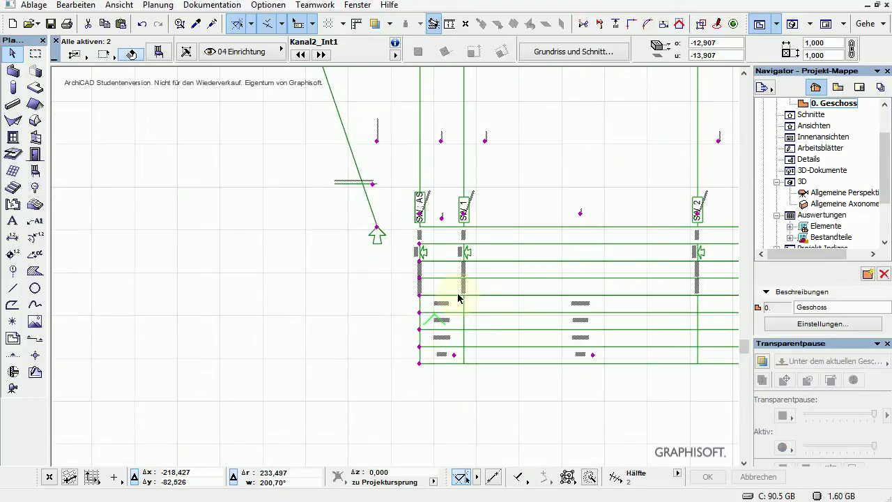
scroll(448, 285, up, 3)
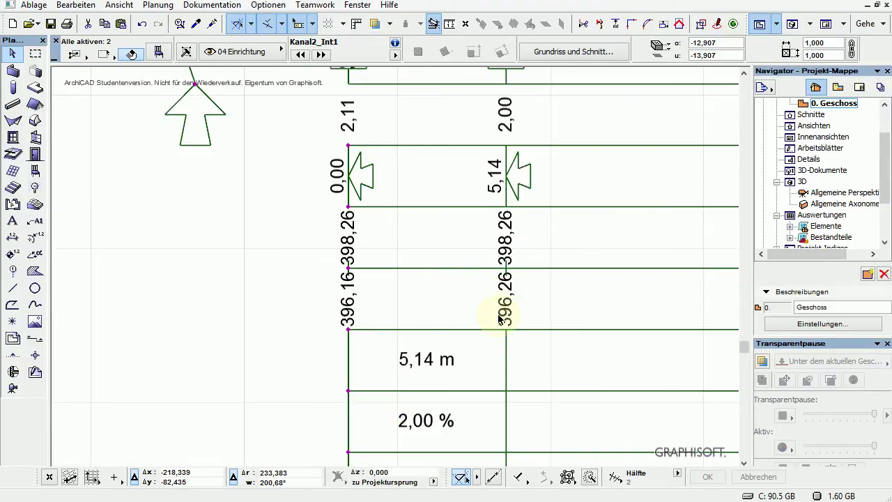
scroll(505, 326, down, 5)
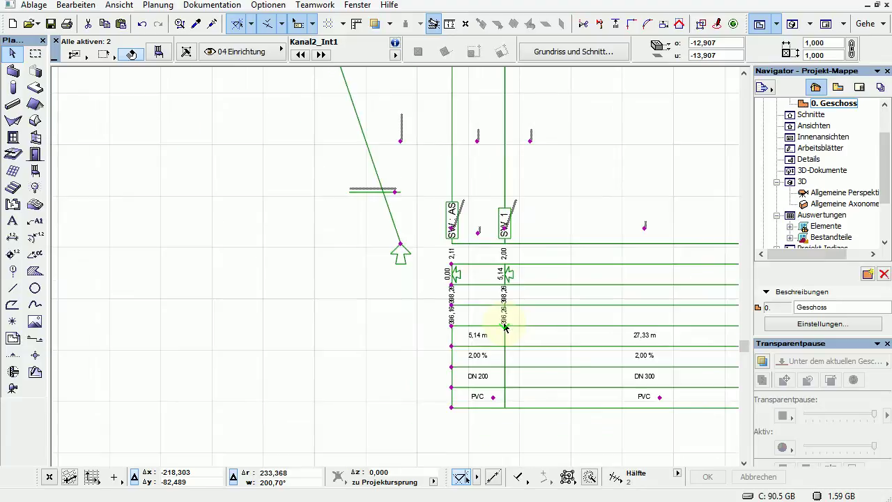
scroll(461, 303, down, 2)
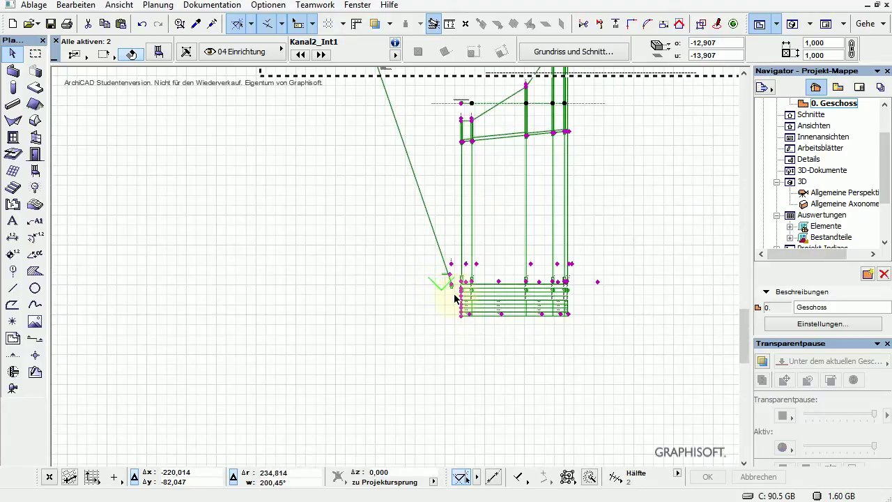
Lower the 2D profile lines in the rollout in two moves so that the profile sits close above its data table
scroll(456, 288, up, 3)
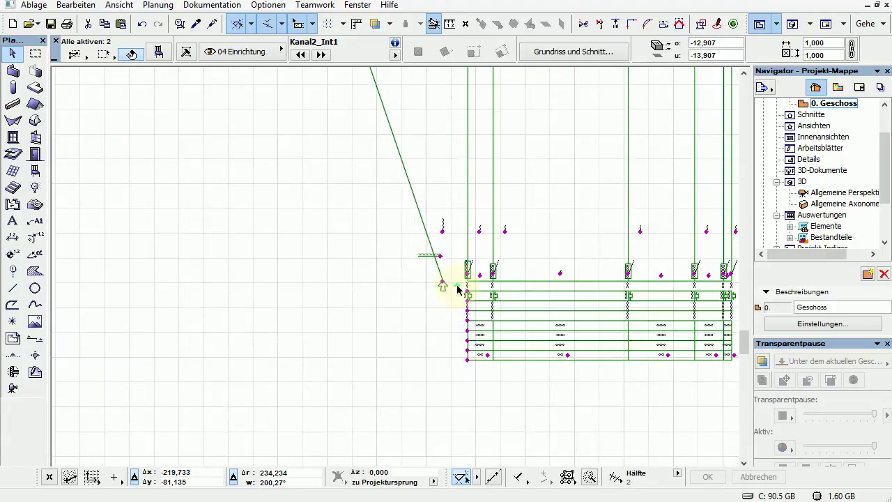
click(439, 221)
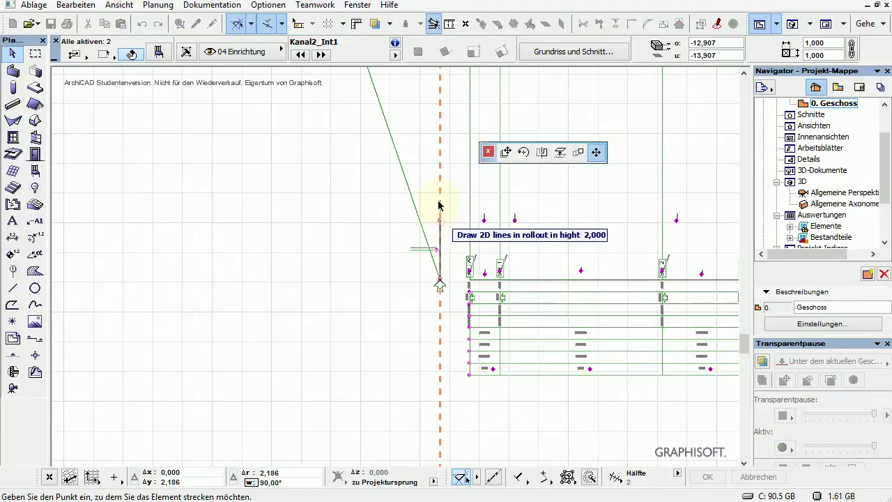
scroll(427, 409, down, 5)
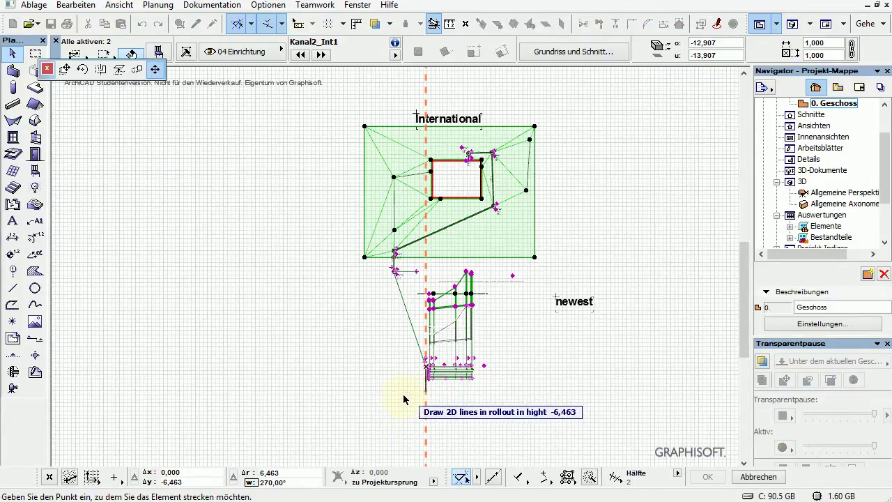
click(406, 404)
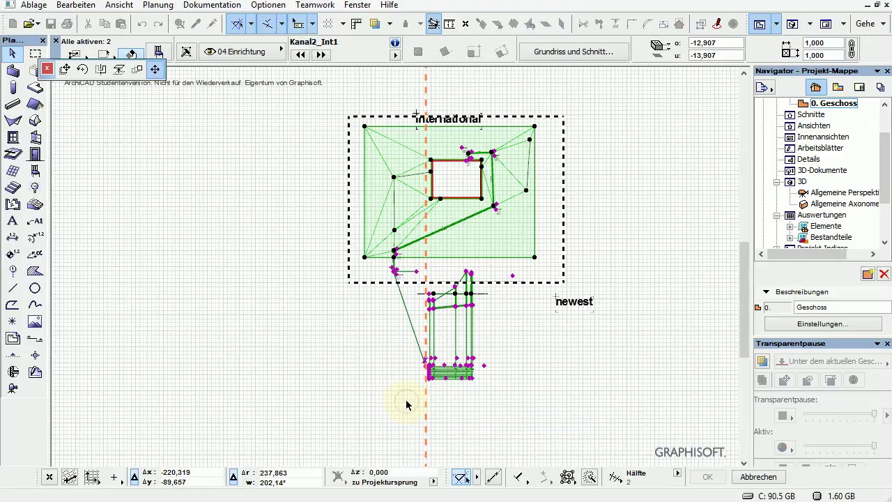
scroll(473, 351, up, 3)
scroll(364, 378, down, 2)
scroll(404, 277, up, 2)
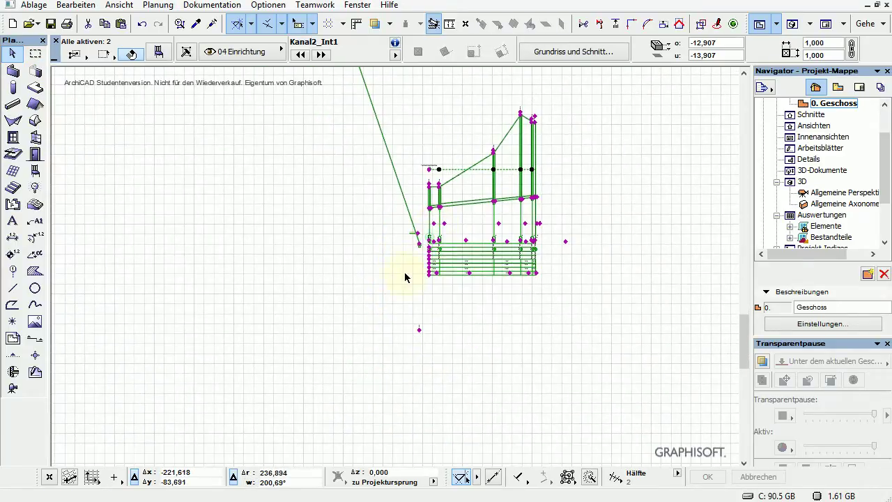
click(420, 333)
click(420, 344)
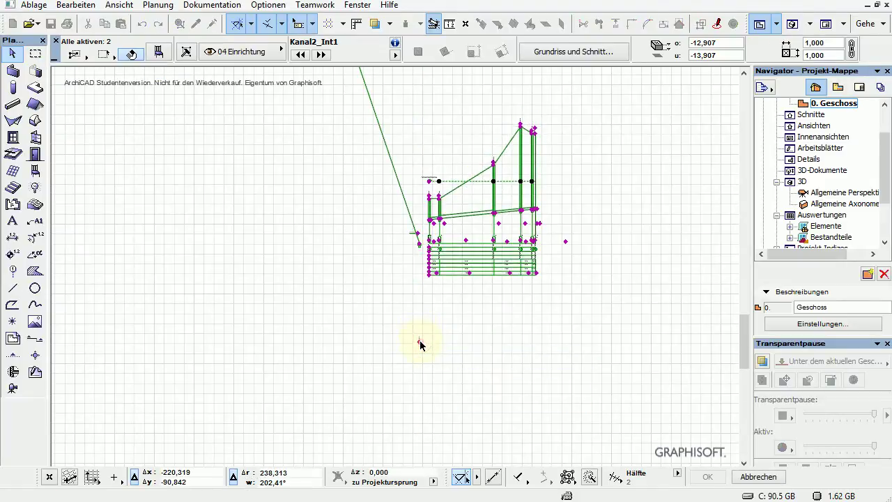
Heighten the two table rows with the manhole top and bottom levels by moving their lower lines down, giving the level texts room
scroll(455, 225, up, 4)
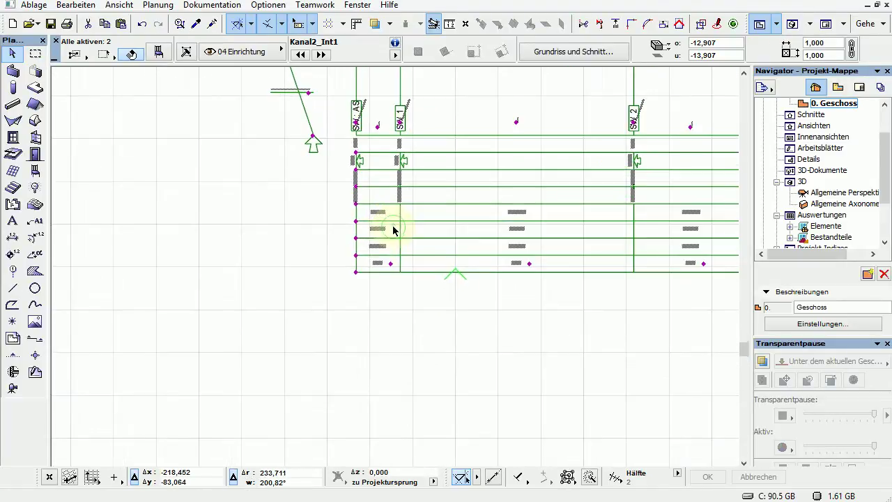
scroll(393, 230, up, 4)
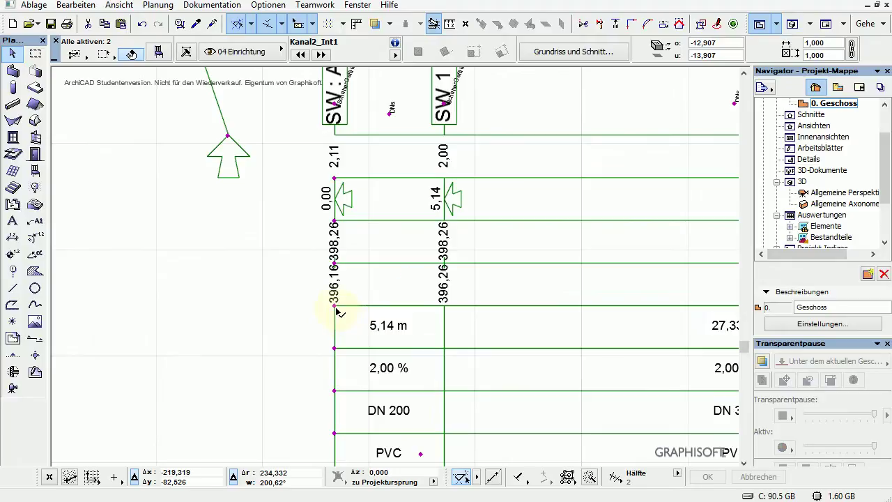
click(336, 312)
click(336, 320)
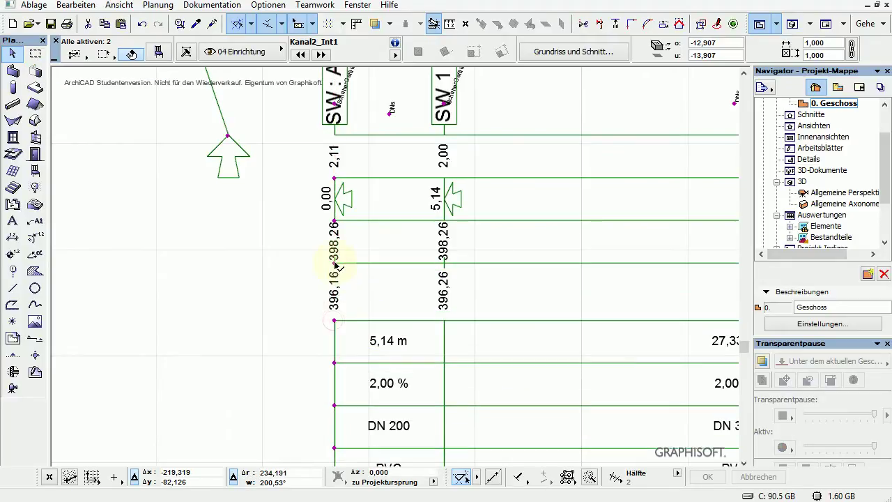
click(335, 263)
click(335, 274)
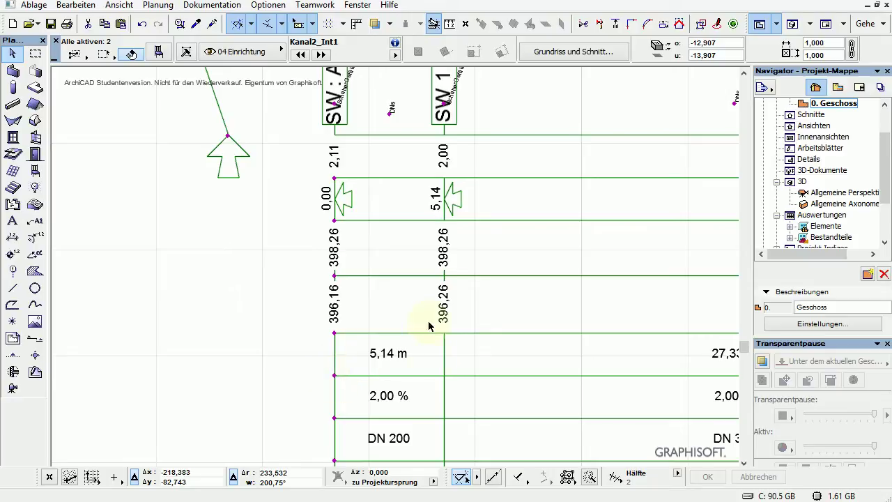
scroll(421, 354, down, 4)
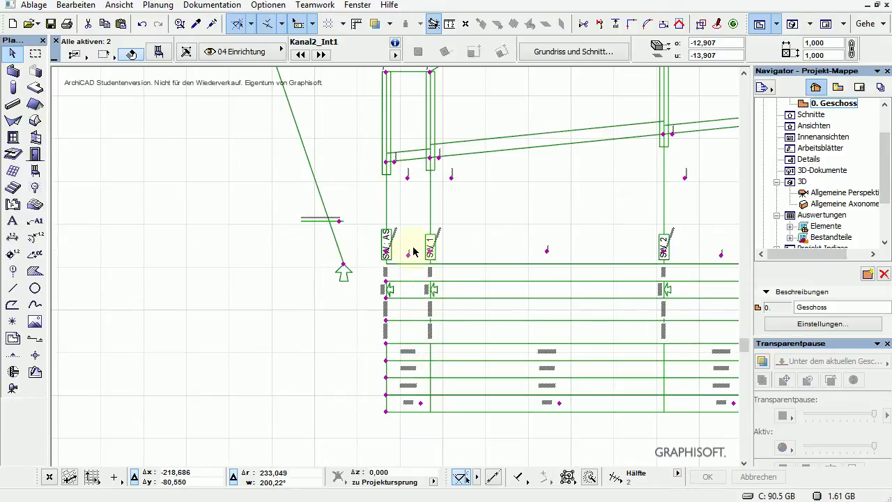
mouse_move(432, 230)
middle_down()
mouse_move(446, 258)
mouse_move(372, 368)
mouse_move(315, 284)
middle_up()
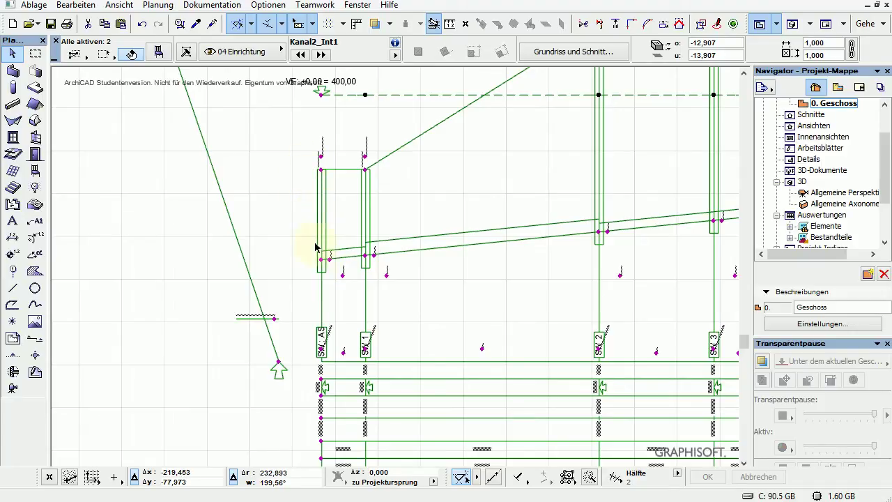
Raise the outgoing pipe at SW 1 with its in/out height-difference point, and bring it back level with the incoming pipe
click(377, 256)
click(379, 214)
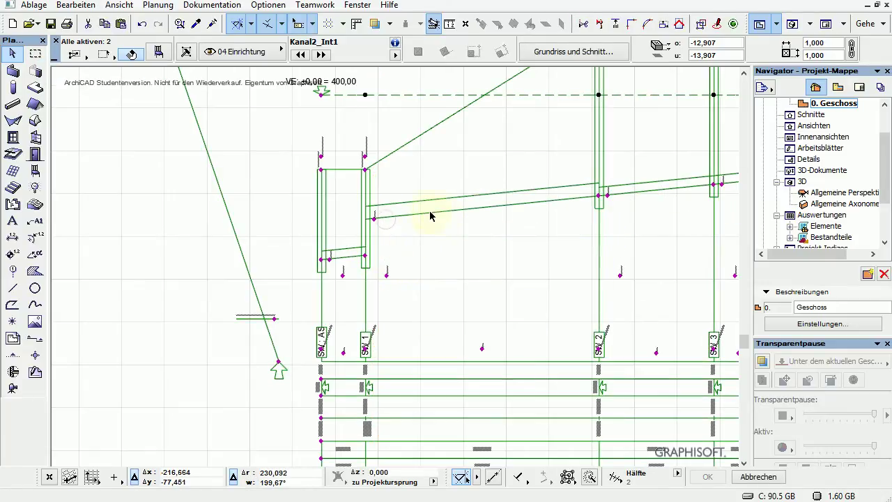
click(374, 220)
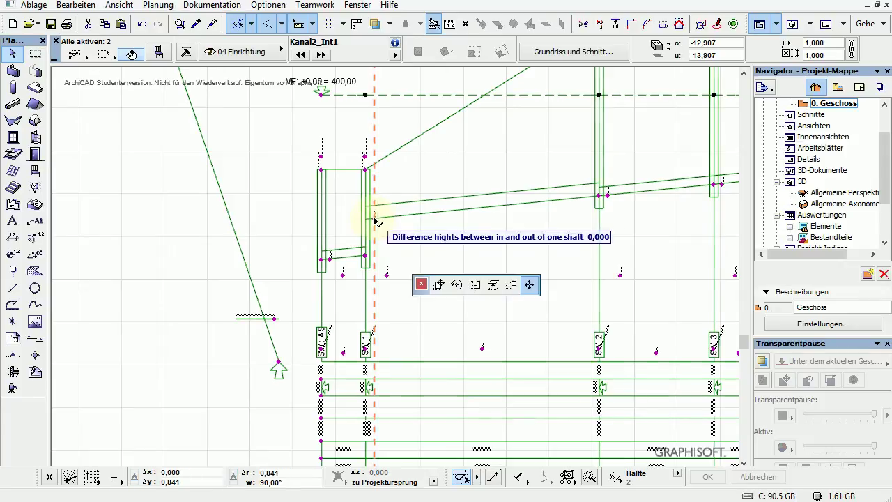
click(369, 258)
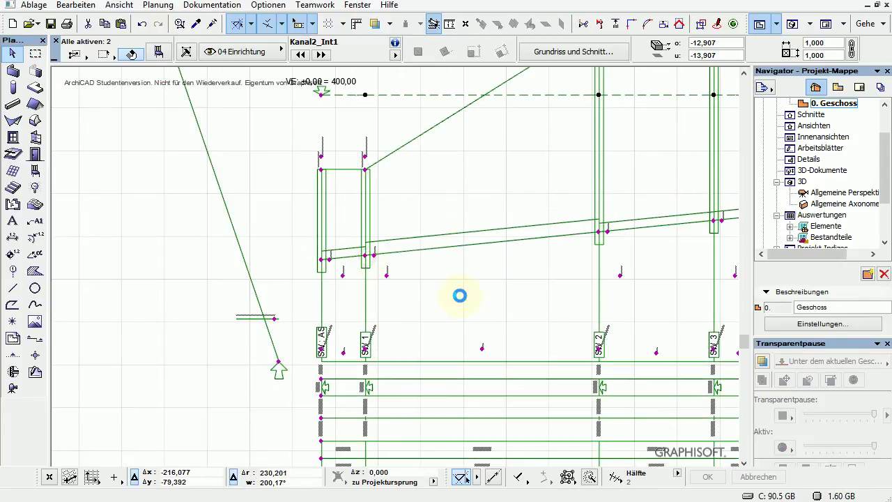
Switch SW 1 from preset gradient to drawn heights, and raise the sewer bottom at SW 2 to about 399,2
click(366, 355)
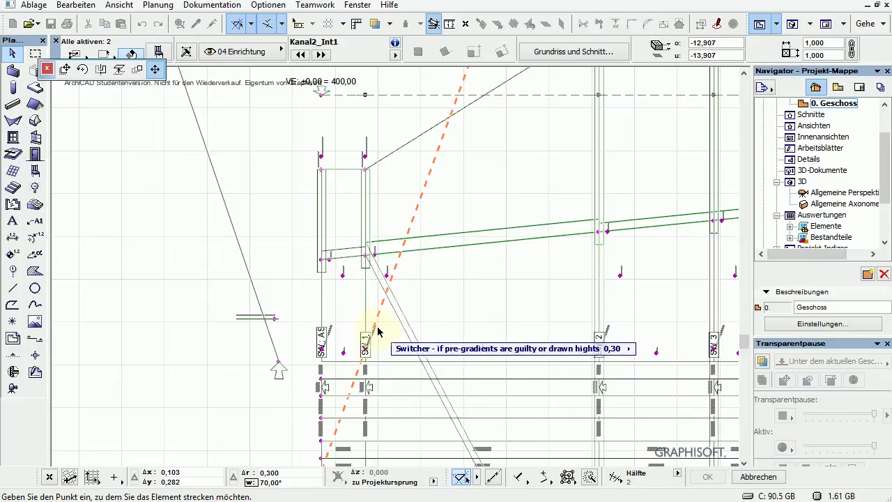
click(377, 331)
scroll(478, 354, down, 3)
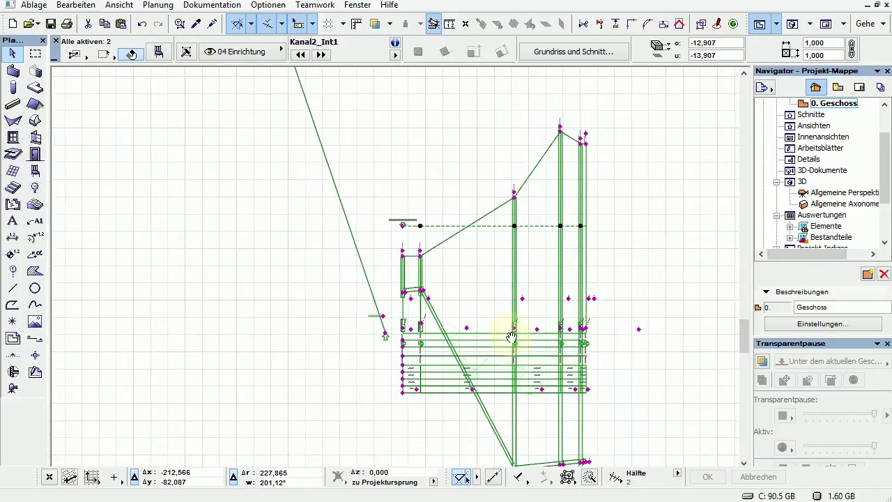
middle_drag(511, 337, 467, 255)
click(470, 387)
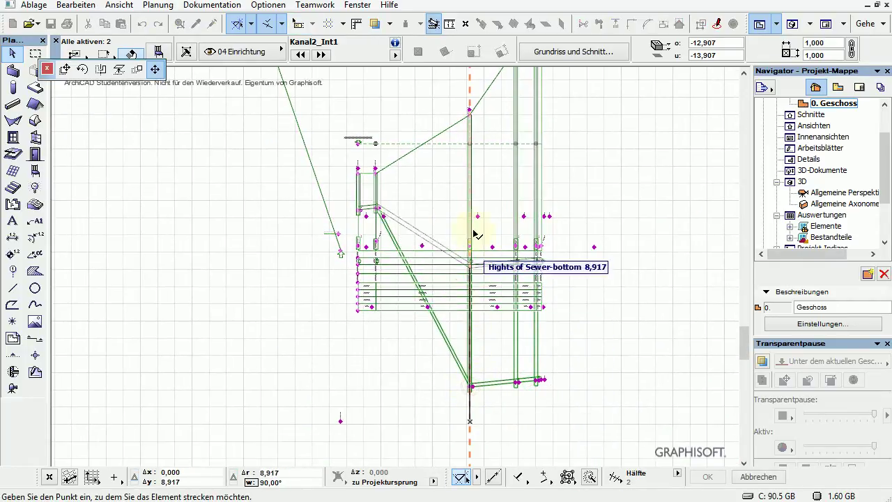
click(473, 155)
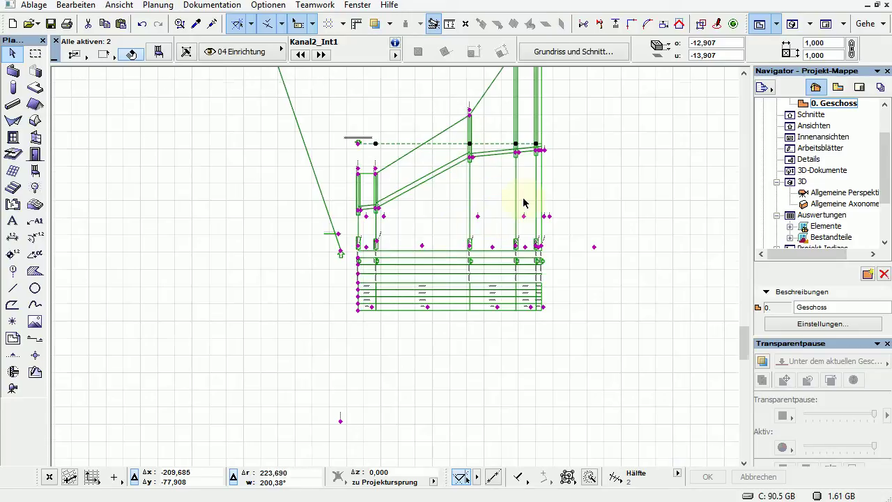
Examine the levels, segment lengths, gradients and pipe diameters for SW 2 to SW 4 in the profile table
scroll(523, 144, up, 4)
mouse_move(454, 160)
middle_down()
mouse_move(484, 171)
mouse_move(476, 298)
middle_up()
scroll(474, 358, down, 4)
scroll(477, 432, up, 8)
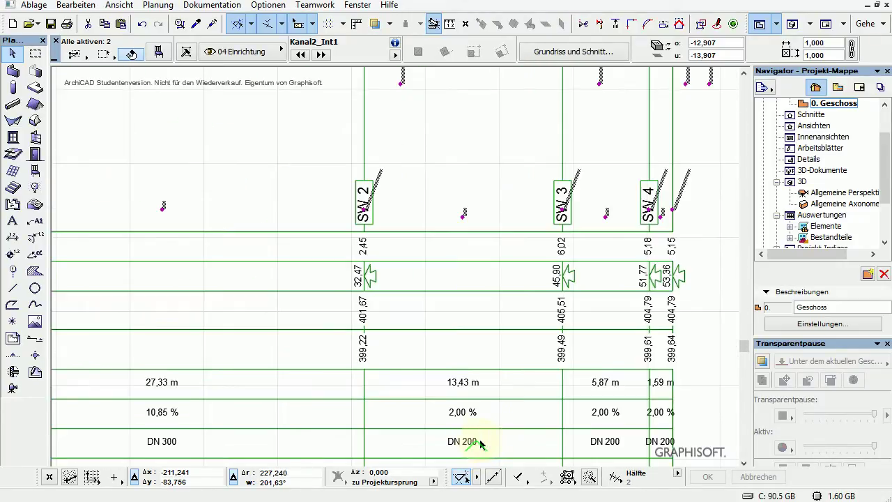
scroll(465, 439, down, 4)
middle_drag(456, 384, 469, 290)
scroll(481, 329, up, 6)
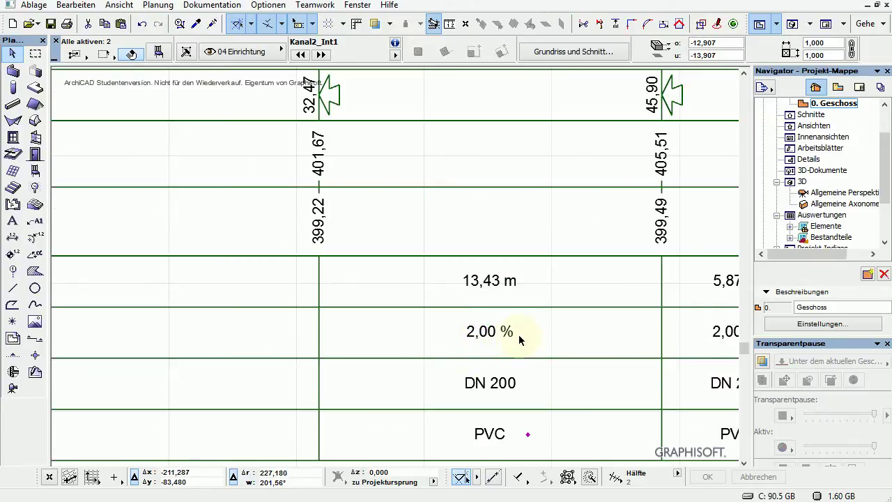
middle_drag(573, 341, 506, 332)
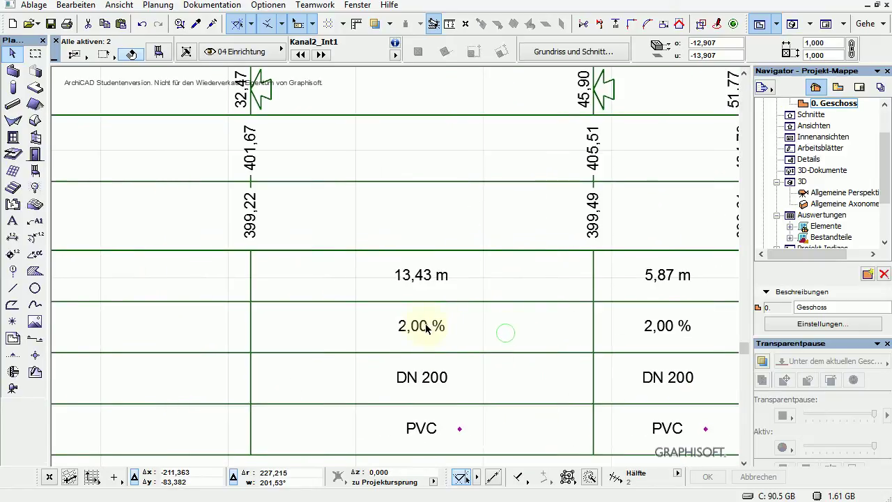
Switch SW 2 from preset gradient to drawn heights, and raise the sewer bottom at SW 3 to about 402,8
scroll(416, 339, down, 5)
middle_drag(418, 199, 474, 293)
click(445, 372)
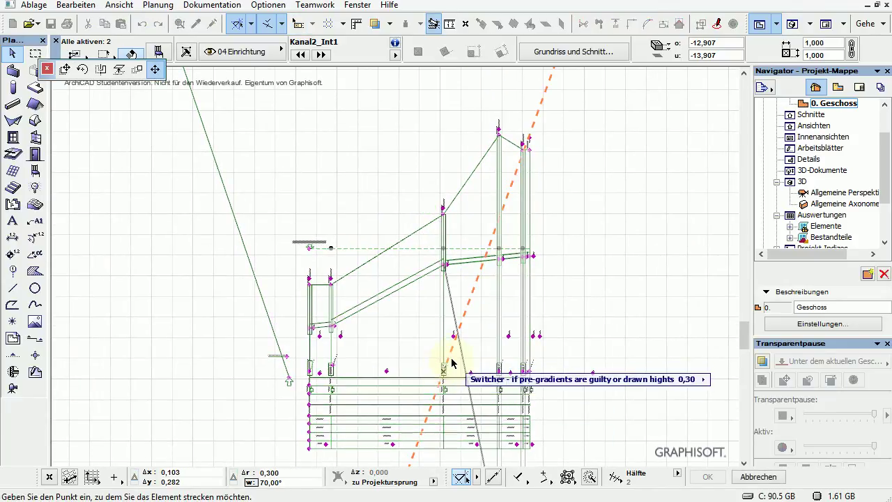
scroll(597, 369, down, 4)
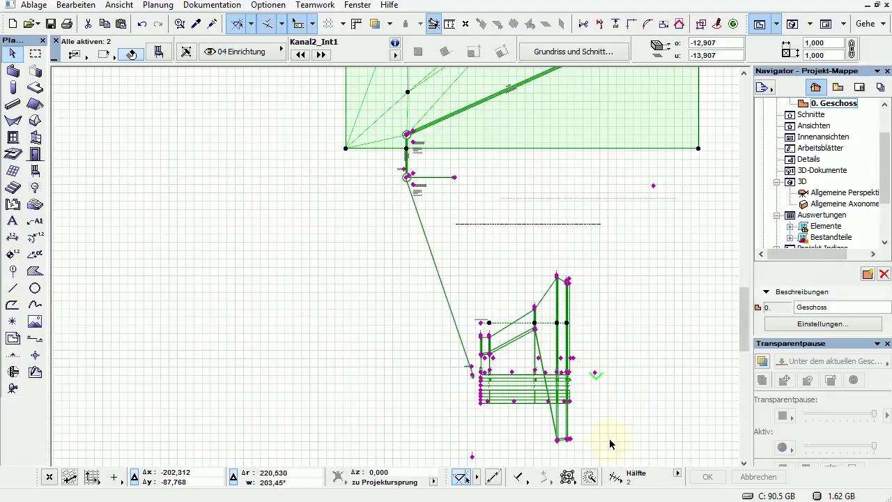
click(556, 442)
click(558, 303)
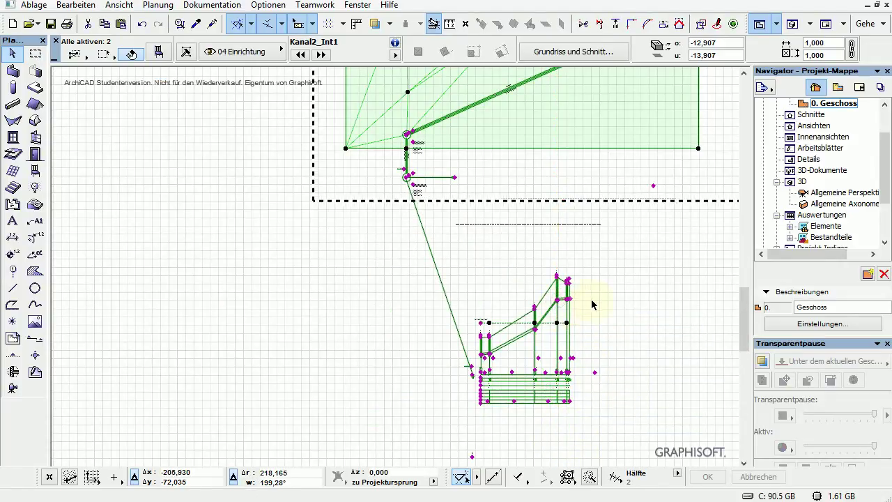
Examine the gradient between SW 2 and SW 3 in the table, and the whole profile in relation to the site plan
scroll(545, 381, up, 3)
scroll(545, 381, up, 5)
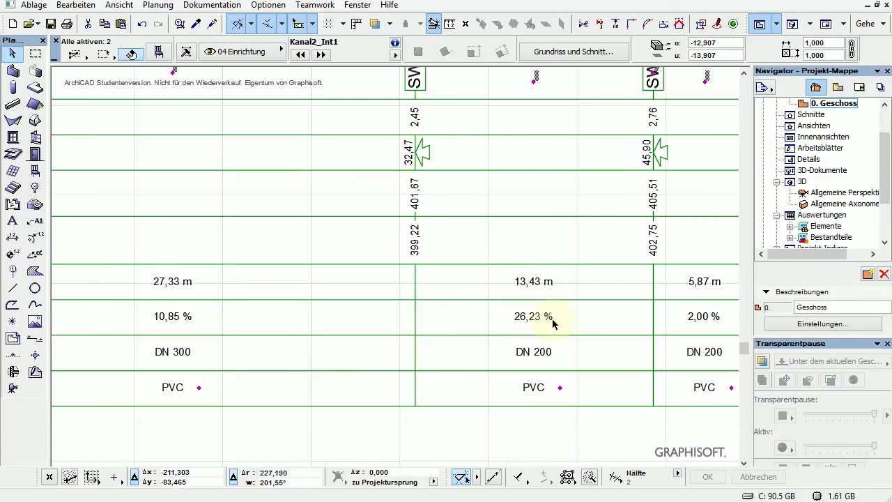
scroll(541, 315, down, 6)
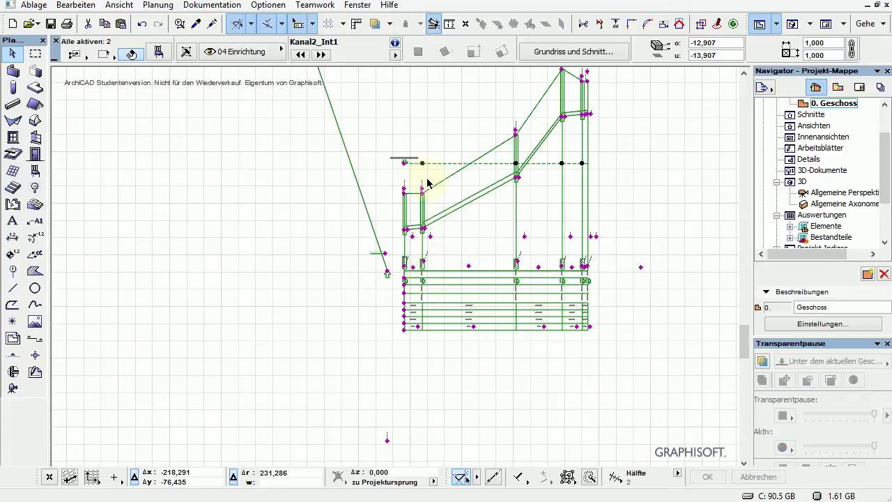
scroll(584, 209, down, 4)
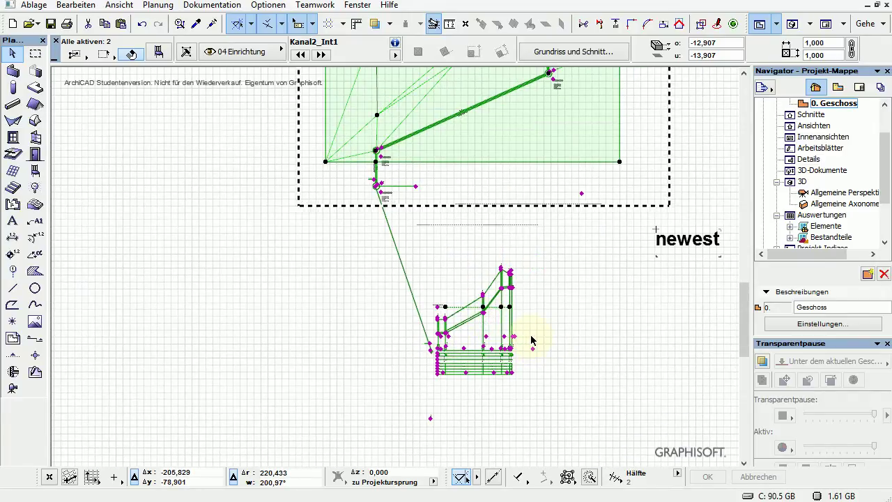
scroll(516, 338, up, 3)
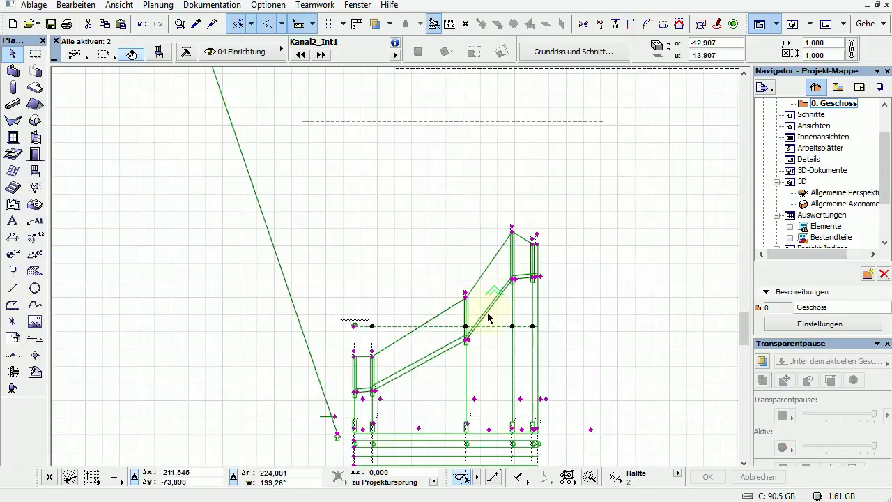
scroll(450, 398, down, 2)
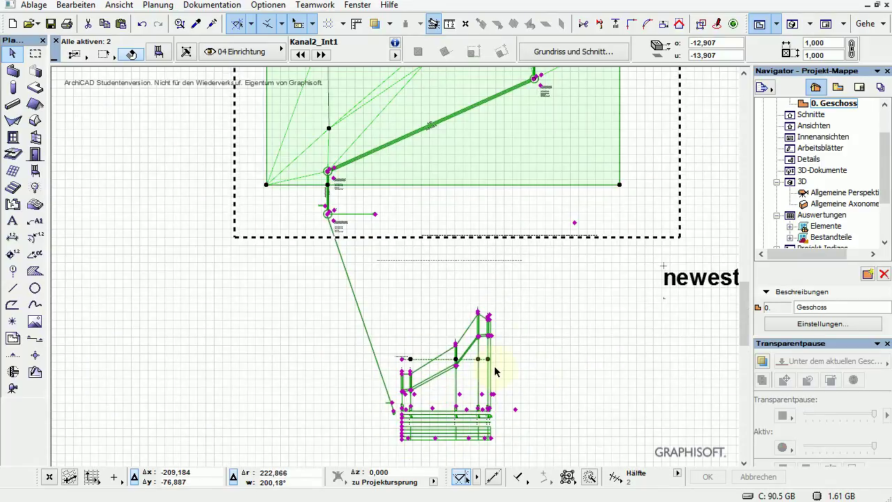
scroll(500, 336, up, 1)
scroll(500, 336, up, 1)
scroll(500, 336, down, 1)
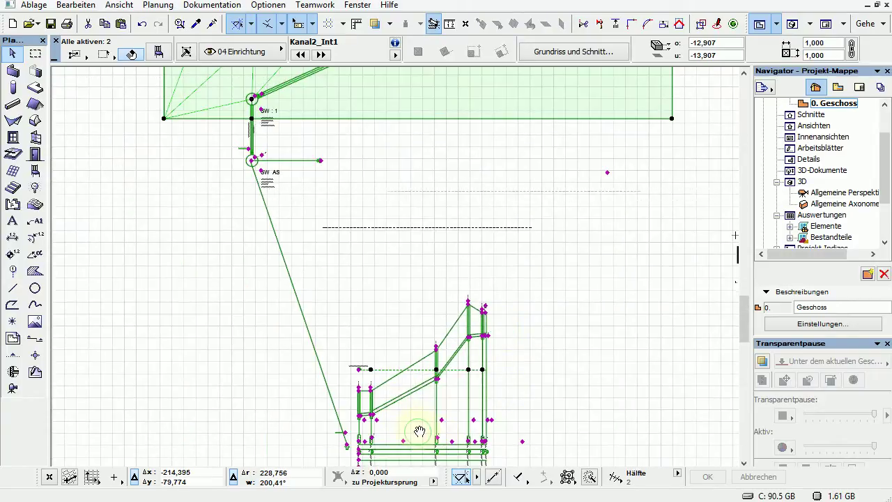
Turn the shaft at SW 2 off in the profile with its switcher point, and turn it on again
middle_drag(418, 430, 457, 344)
scroll(471, 192, up, 2)
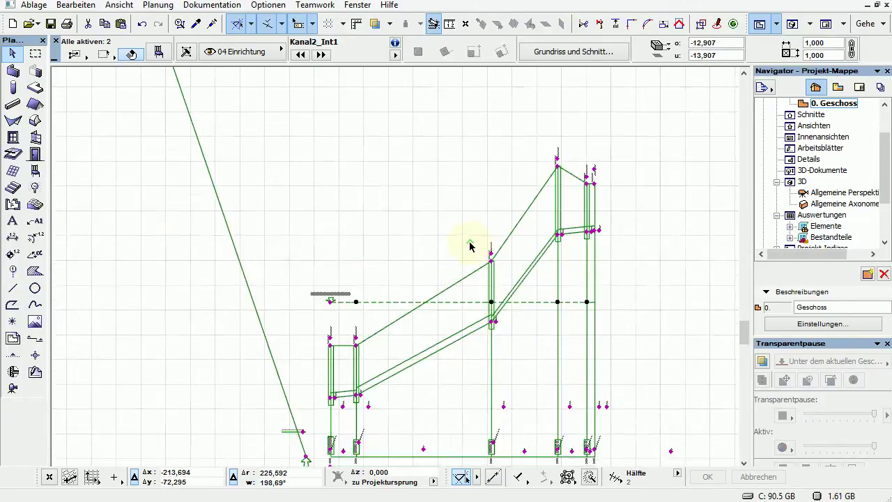
click(501, 255)
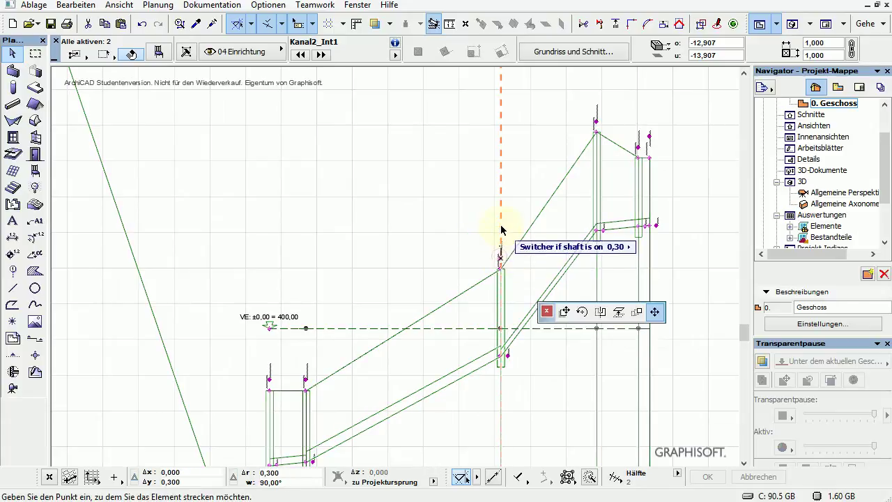
click(512, 306)
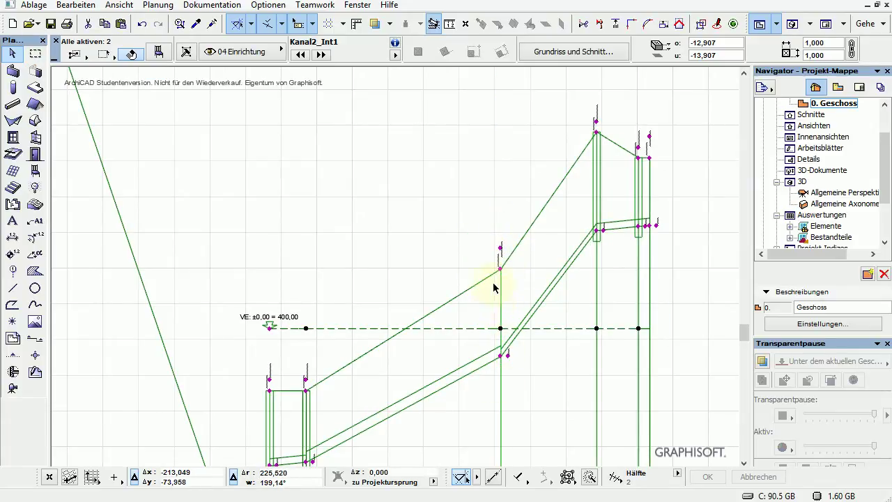
click(503, 250)
click(522, 360)
Try the sewer diameter point between SW 1 and SW 2 and the gradient point of the segment between AS and SW 1
scroll(505, 412, down, 2)
mouse_move(472, 422)
middle_down()
mouse_move(484, 328)
mouse_move(499, 321)
middle_up()
click(479, 361)
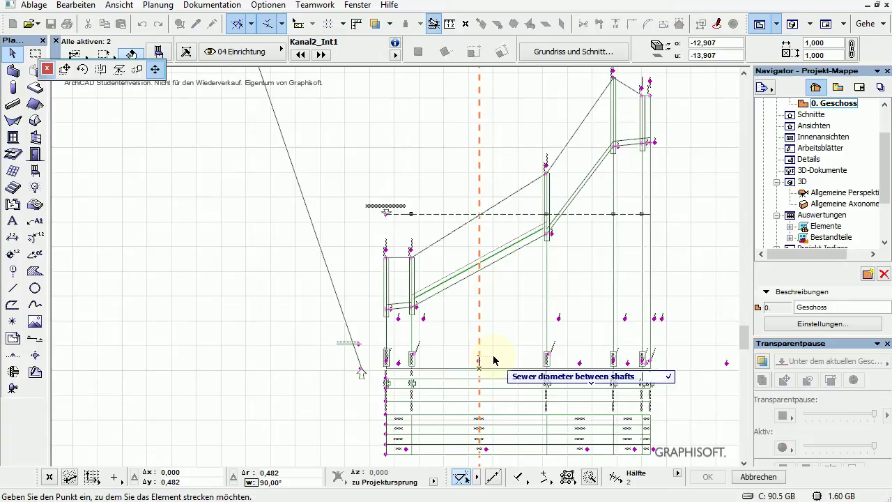
key(Return)
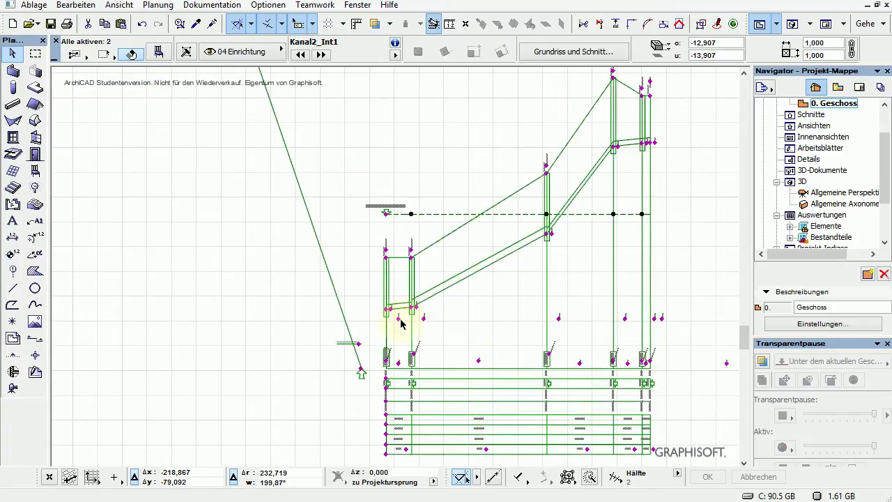
click(401, 320)
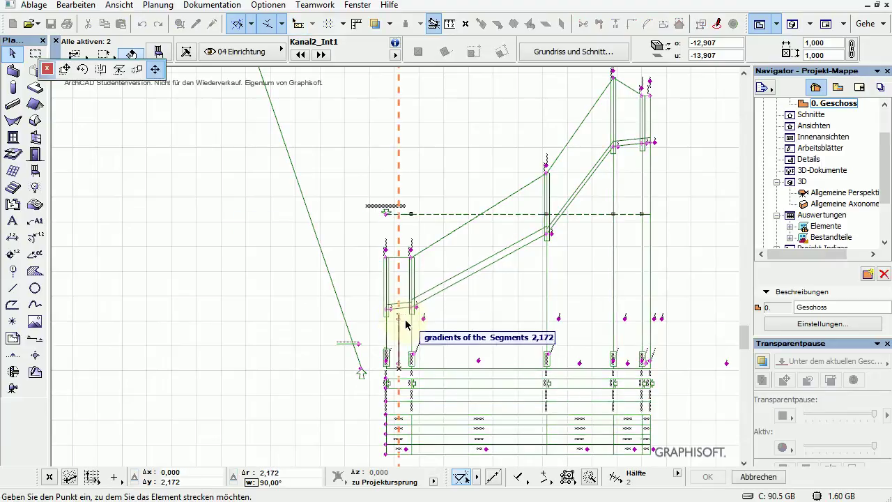
click(400, 321)
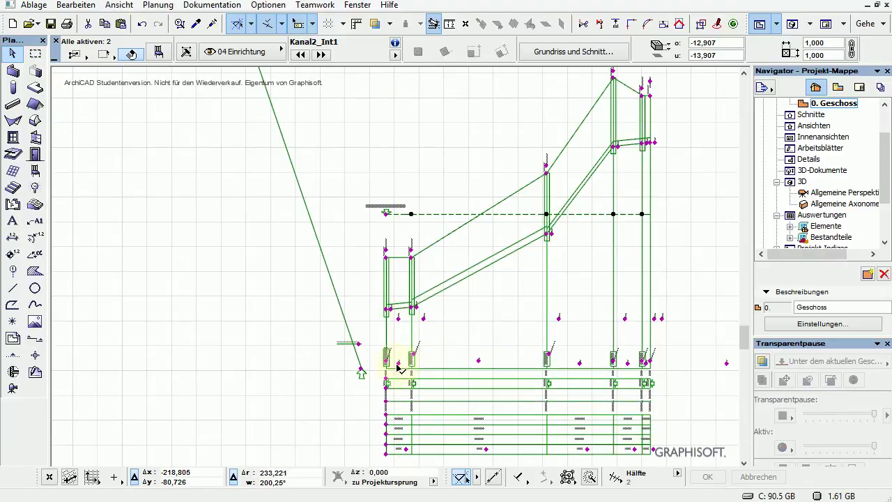
Enlarge the sewer diameter between the AS and SW 1 shafts to about 0,54
click(398, 362)
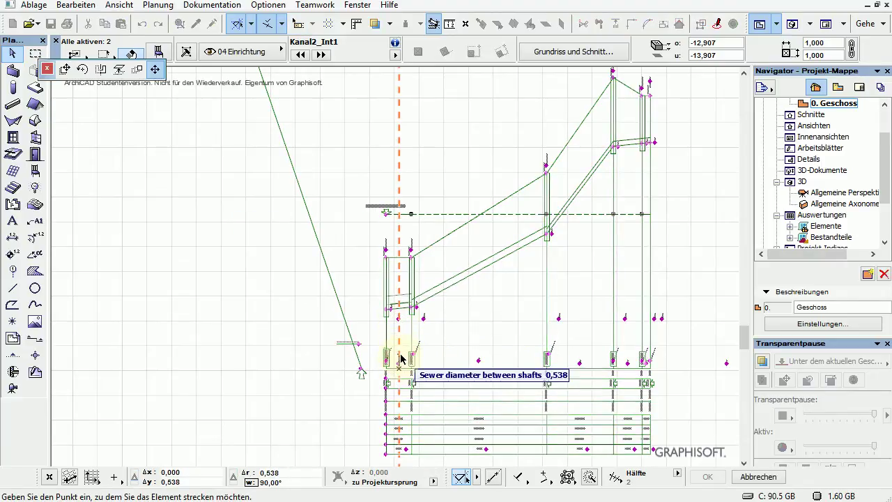
text(0,100)
key(Return)
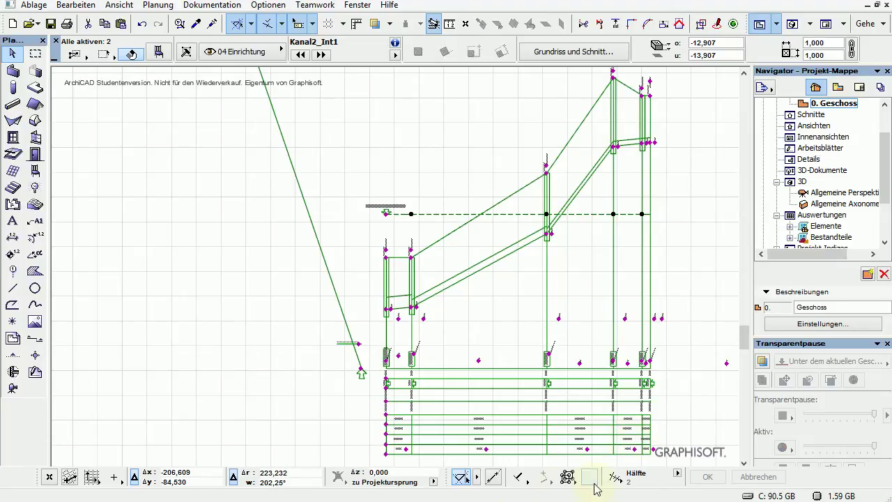
Steepen the gradient of the segment between SW 3 and SW 4, and lower its gradient point slightly again
scroll(623, 439, up, 5)
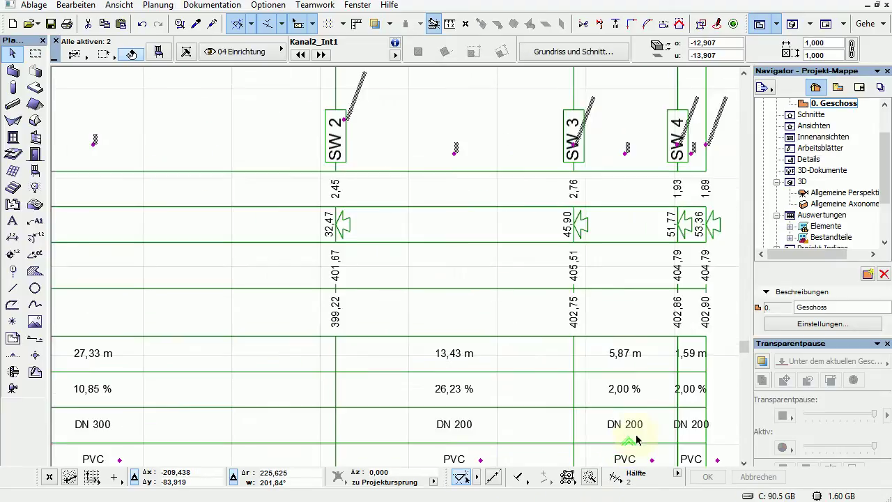
scroll(614, 393, down, 2)
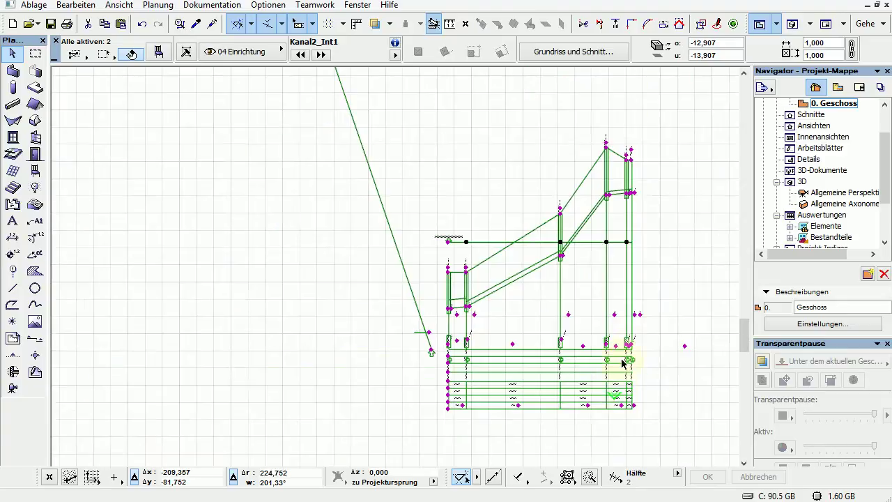
click(616, 316)
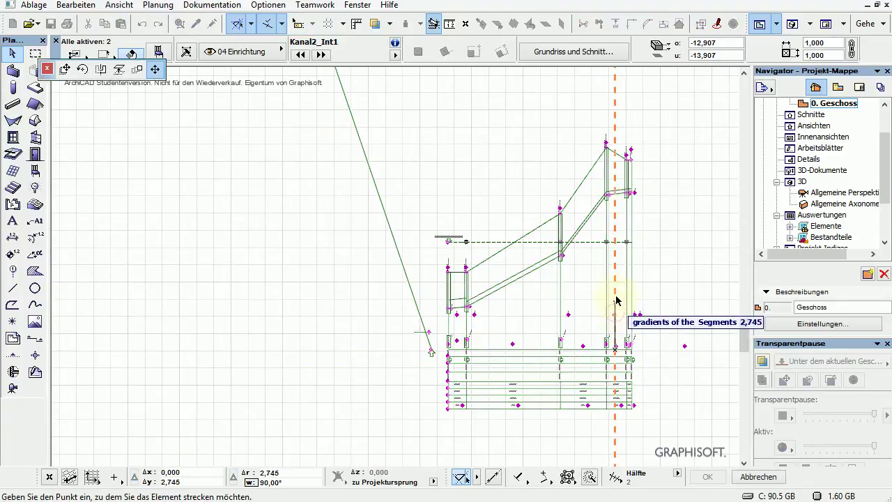
click(627, 274)
click(617, 241)
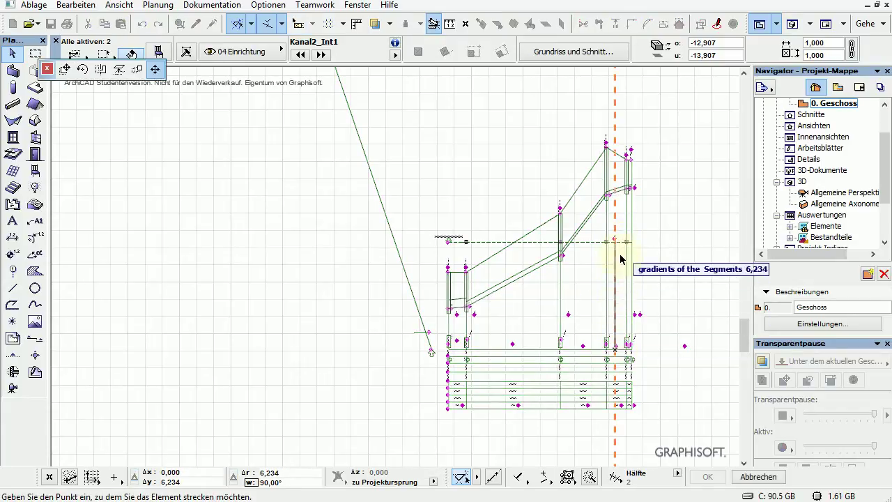
click(616, 266)
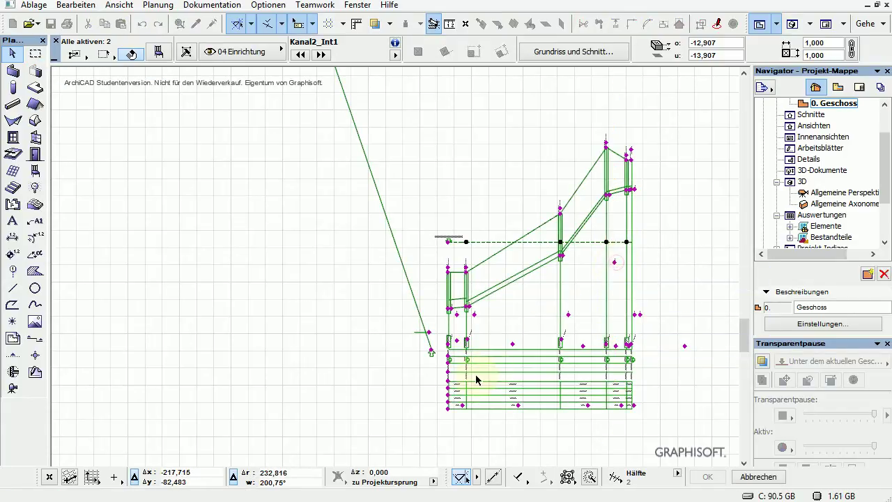
Try out the sewer-bottom height point at the AS shaft and return it to its starting position
click(448, 308)
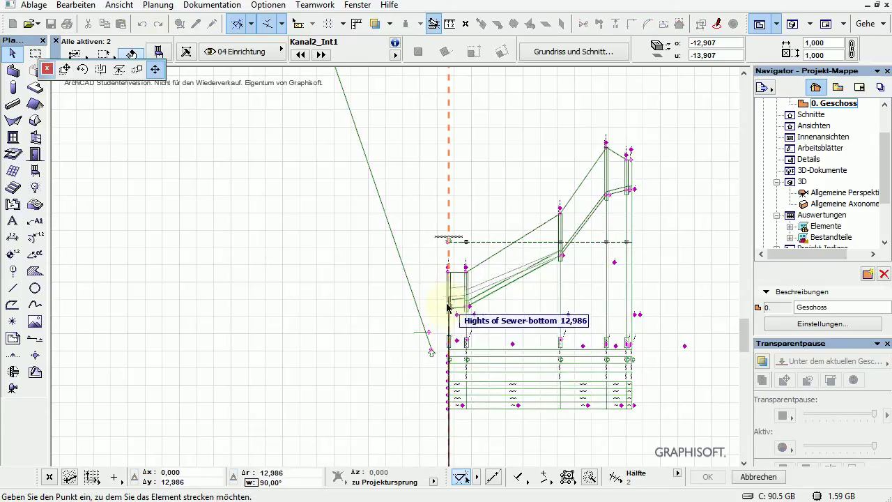
click(450, 314)
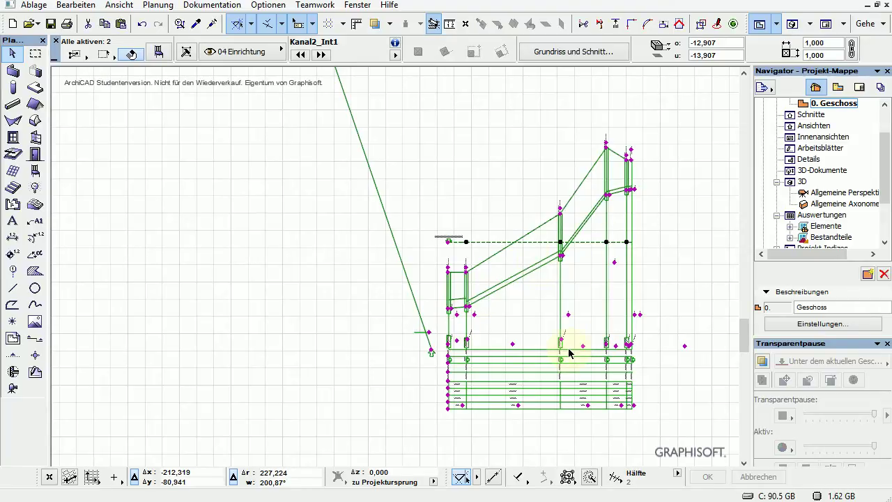
Inspect the sewer line inside the terrain mesh in 3D, highlighting the mesh, and return to the floor plan
scroll(449, 373, down, 5)
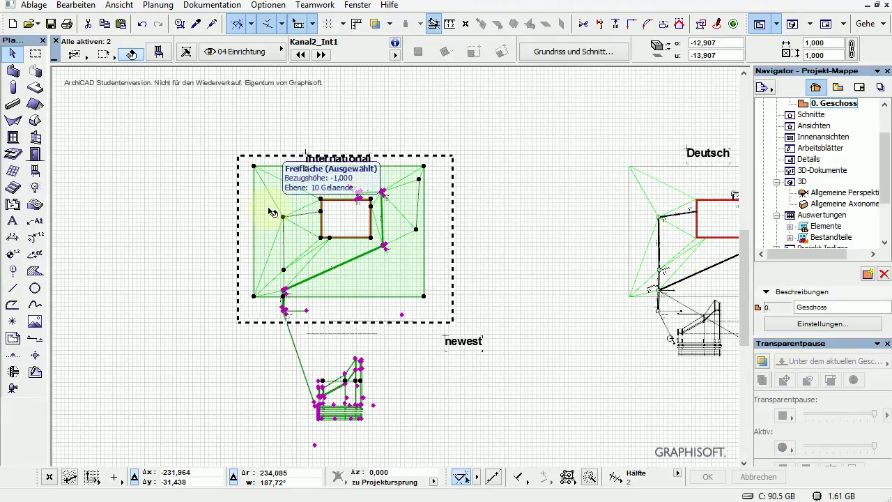
key(F5)
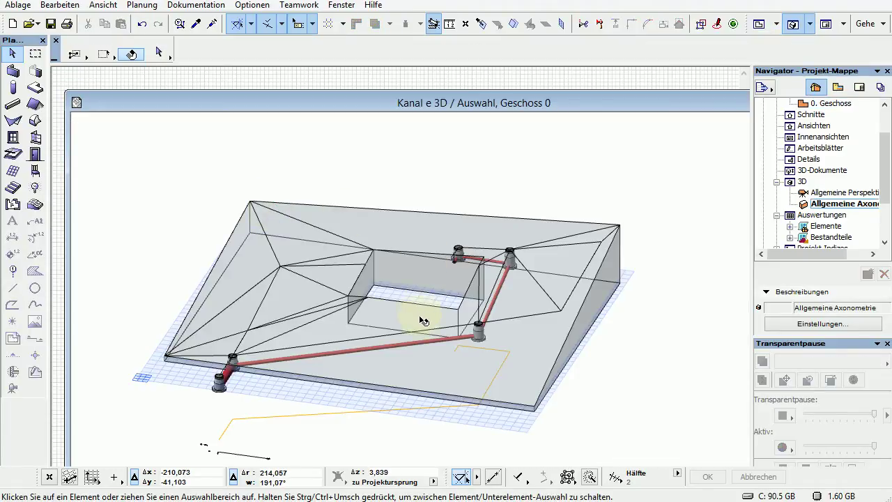
mouse_move(423, 320)
mouse_down()
mouse_move(342, 287)
mouse_move(273, 193)
mouse_move(199, 280)
mouse_move(426, 255)
mouse_move(460, 289)
mouse_move(251, 350)
mouse_move(255, 325)
mouse_move(367, 305)
mouse_move(377, 316)
mouse_move(390, 279)
mouse_move(481, 255)
mouse_up()
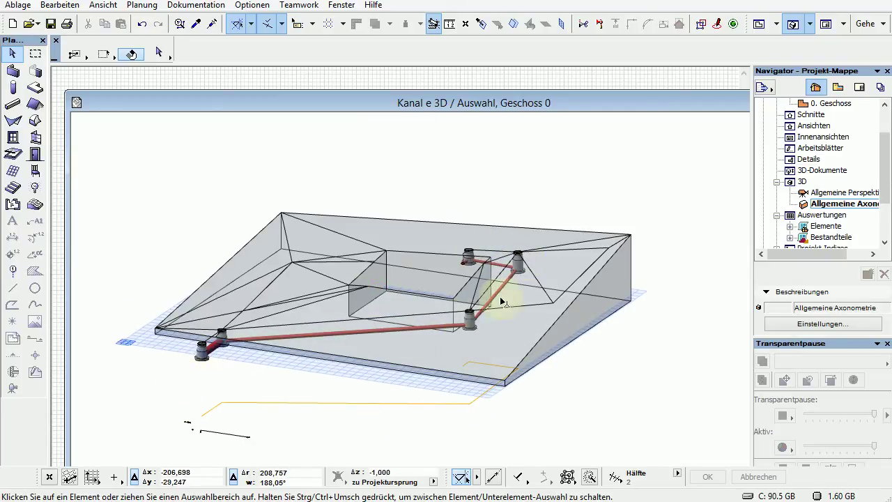
click(570, 280)
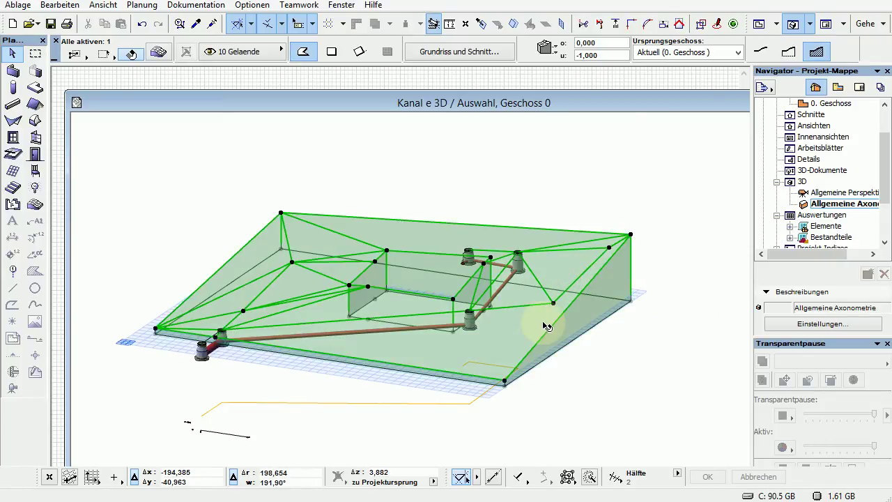
key(F2)
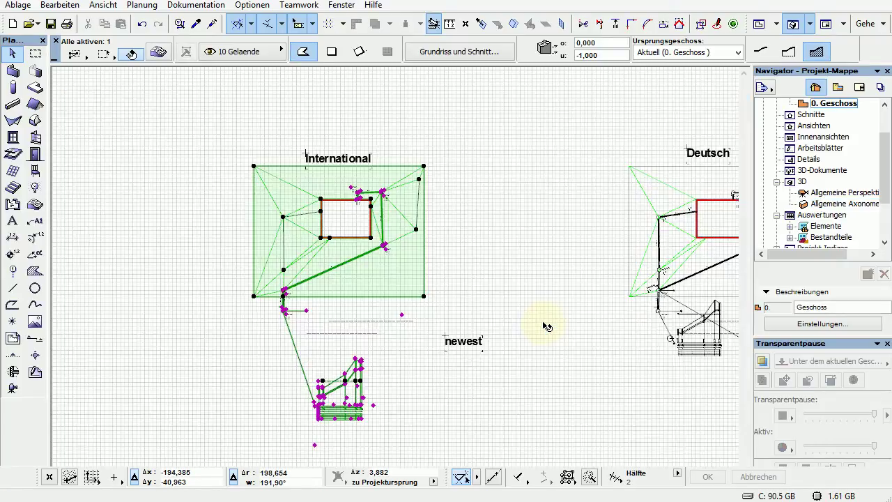
Copy the Kanal2_Int1 sewer so that the copy's AS shaft sits on the original's SW 1 shaft
click(411, 348)
scroll(321, 301, up, 3)
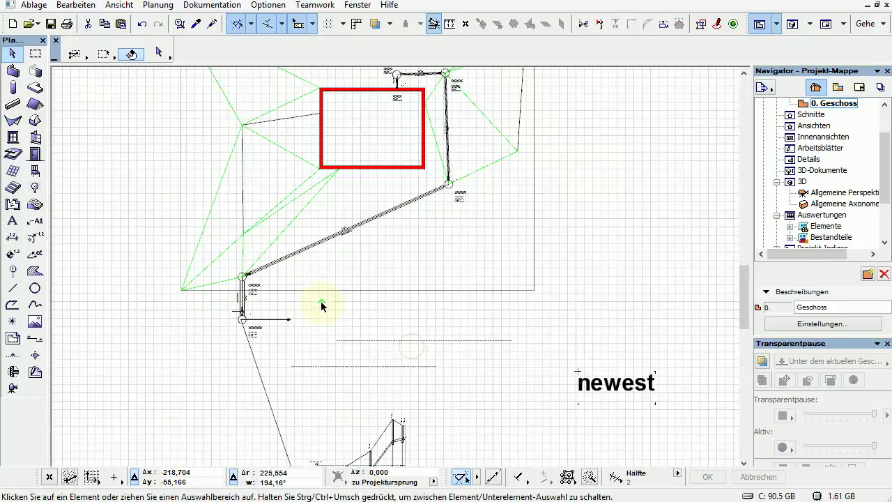
click(244, 322)
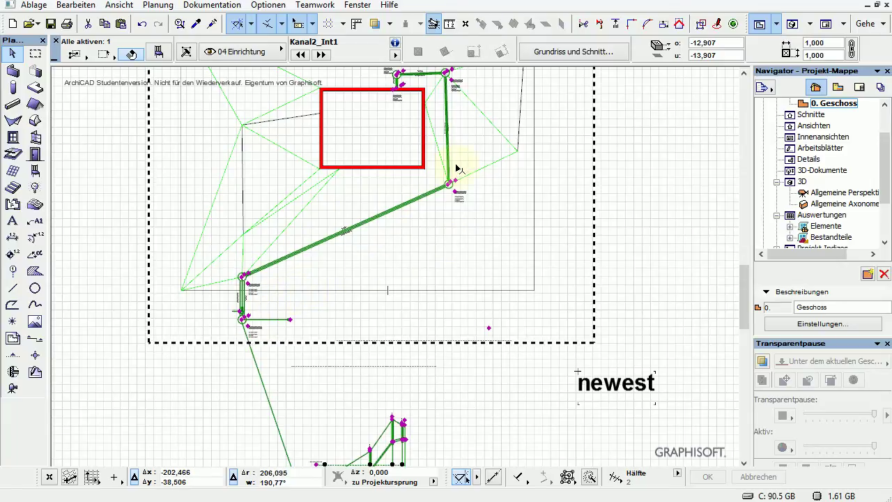
key(ctrl+shift+d)
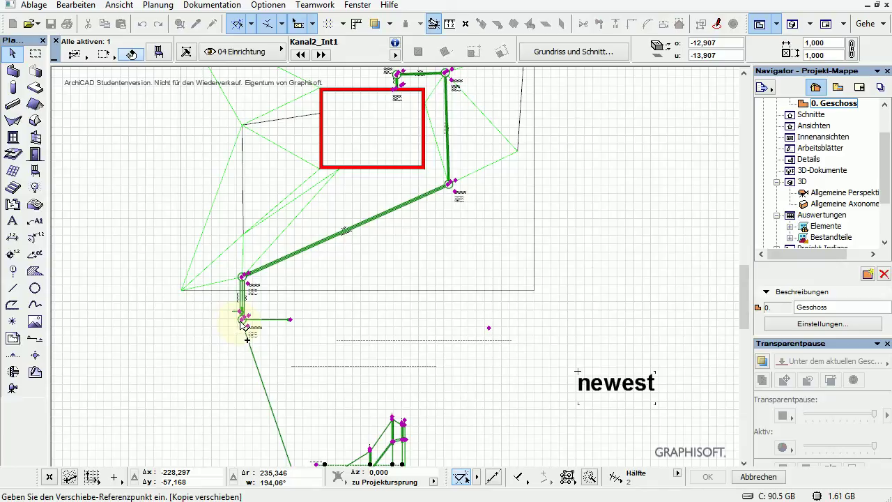
click(242, 324)
click(242, 279)
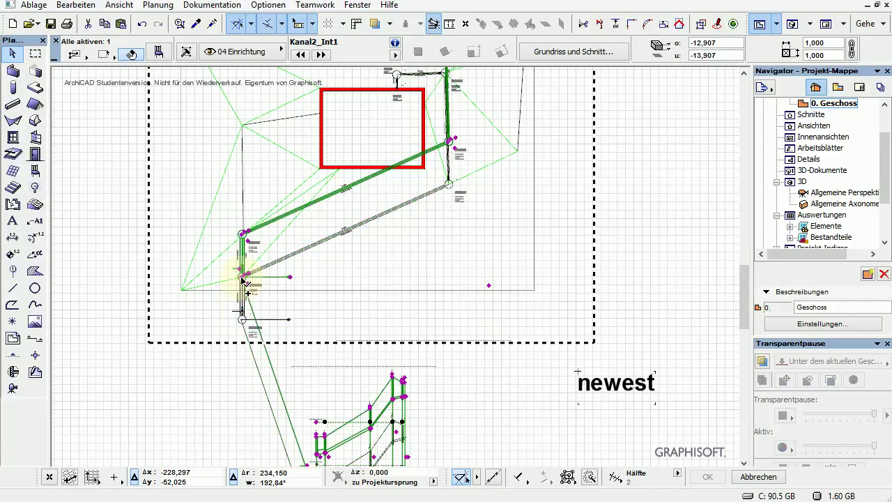
Move the copy's SW 1 shaft up to the inner mesh vertex and its SW 2 shaft onto the building's left wall
click(243, 235)
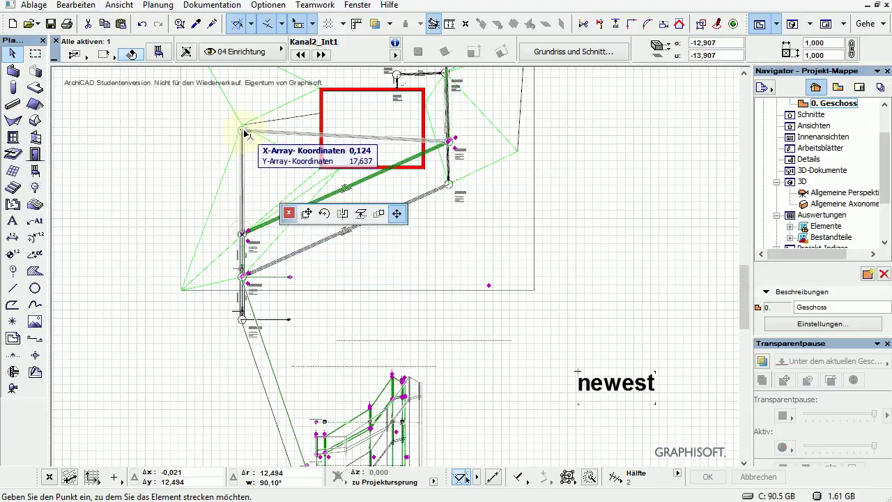
click(242, 124)
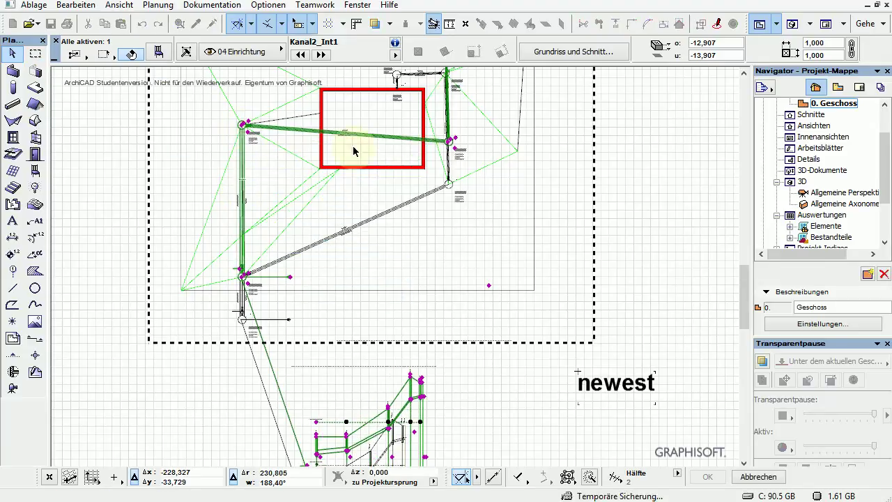
click(450, 142)
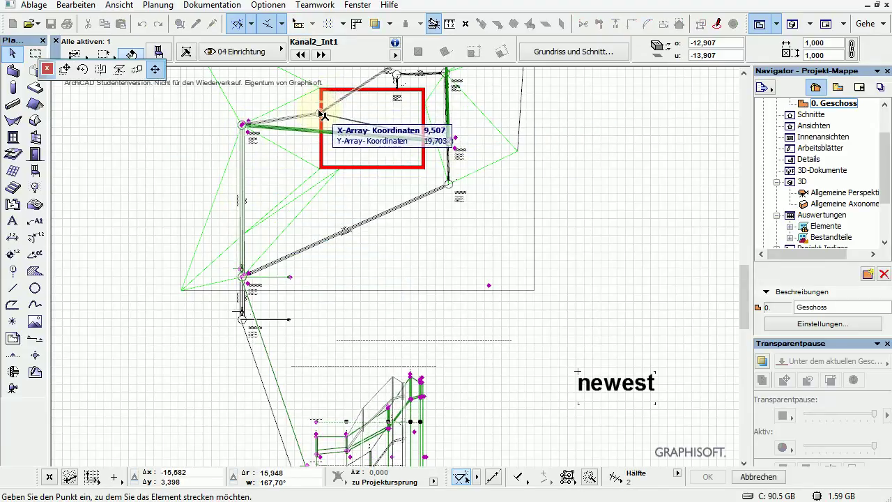
click(322, 113)
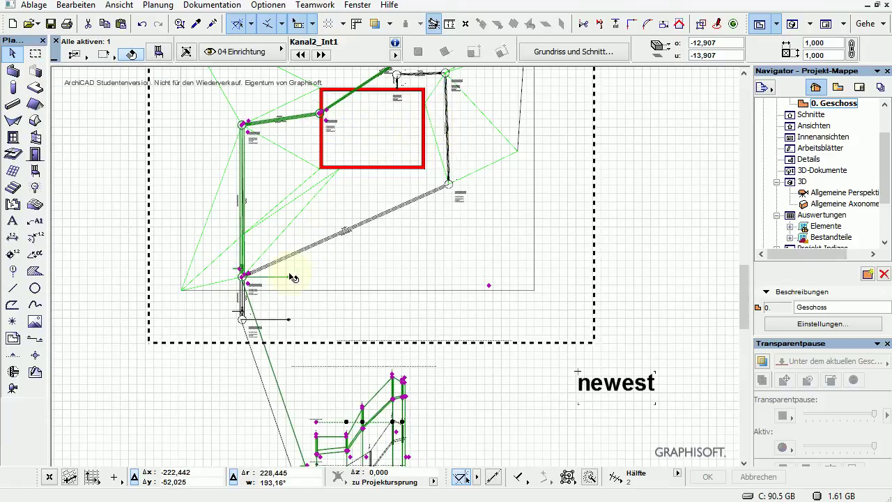
Reduce the number of shafts in the copied sewer so that it ends at SW 2 on the building wall
middle_drag(334, 286, 270, 349)
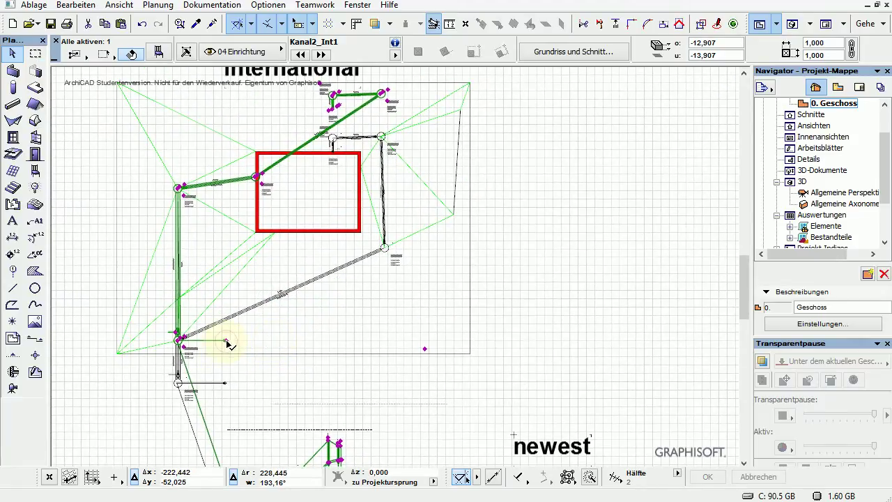
click(225, 341)
click(235, 339)
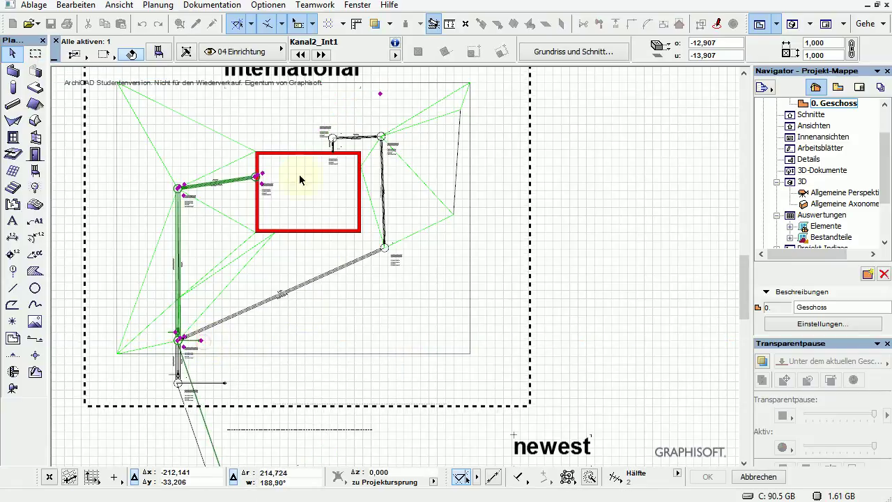
Check the inner shaft diameter point at SW 2 and switch off that shaft so only the pipe meets the building wall
scroll(285, 170, up, 4)
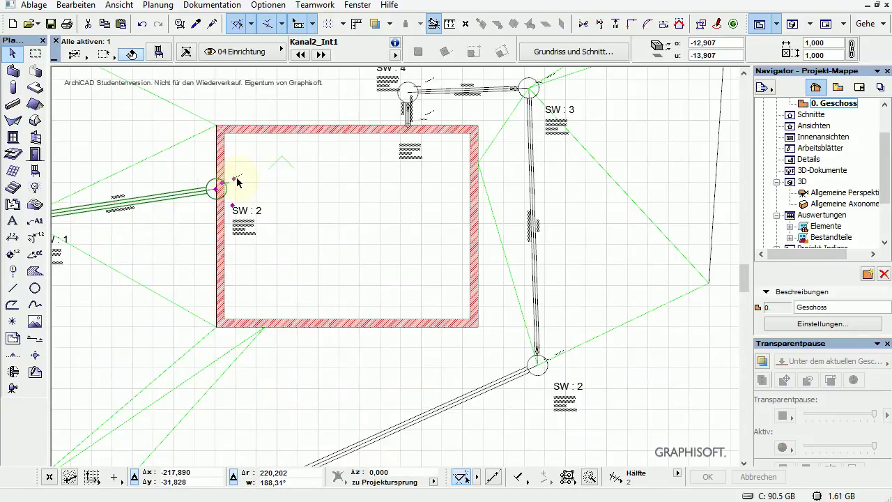
click(233, 181)
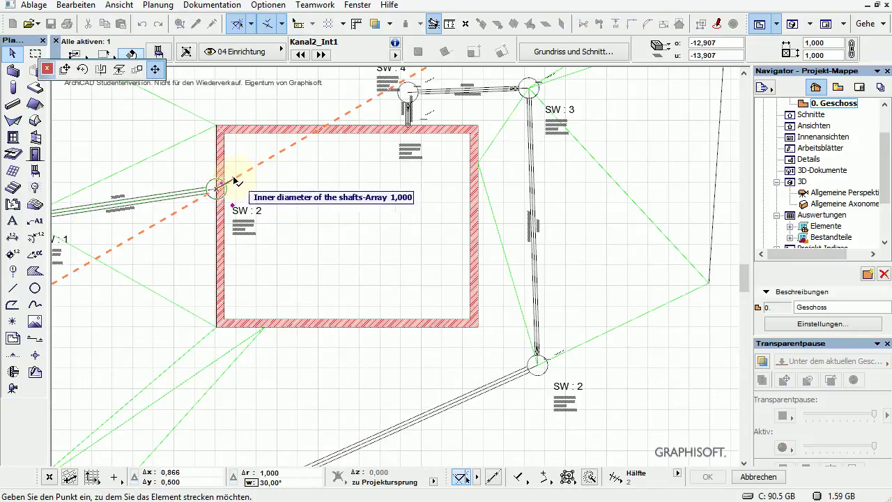
key(Escape)
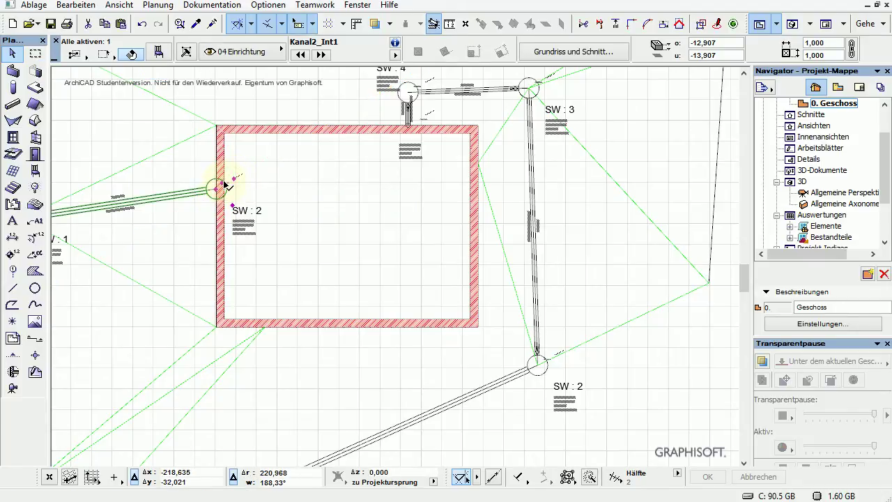
click(217, 186)
key(Escape)
Rotate the copied sewer's 2D texts to an angle of about 32°
middle_drag(133, 269, 384, 161)
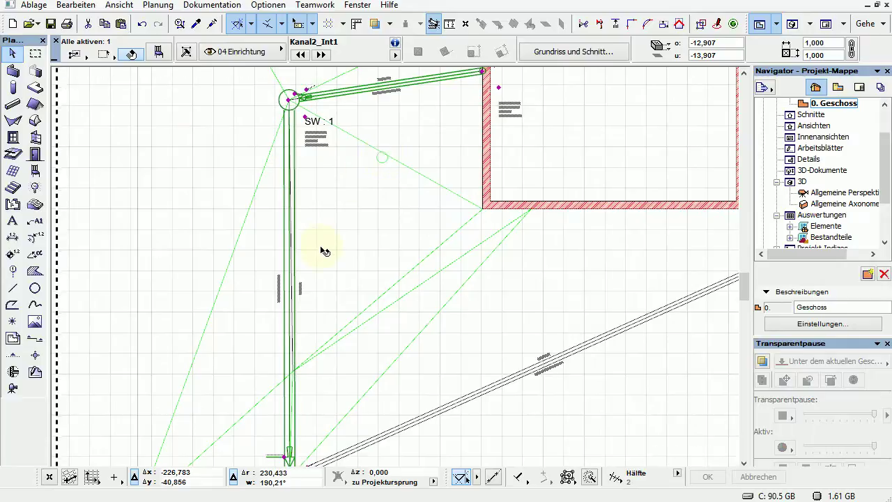
scroll(327, 328, down, 3)
scroll(342, 261, up, 2)
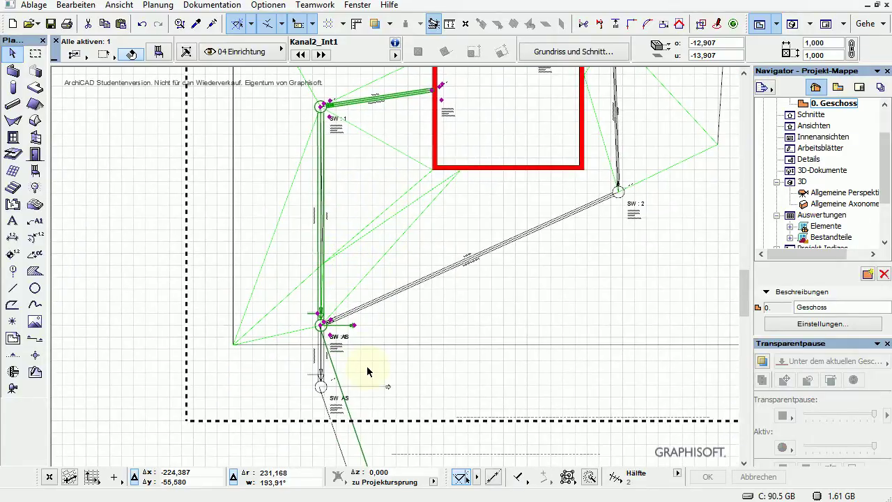
scroll(342, 326, up, 3)
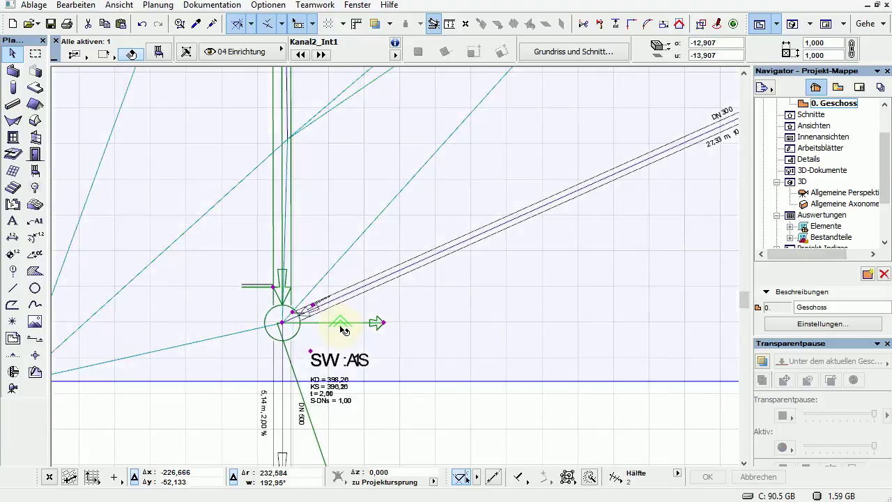
scroll(341, 328, down, 6)
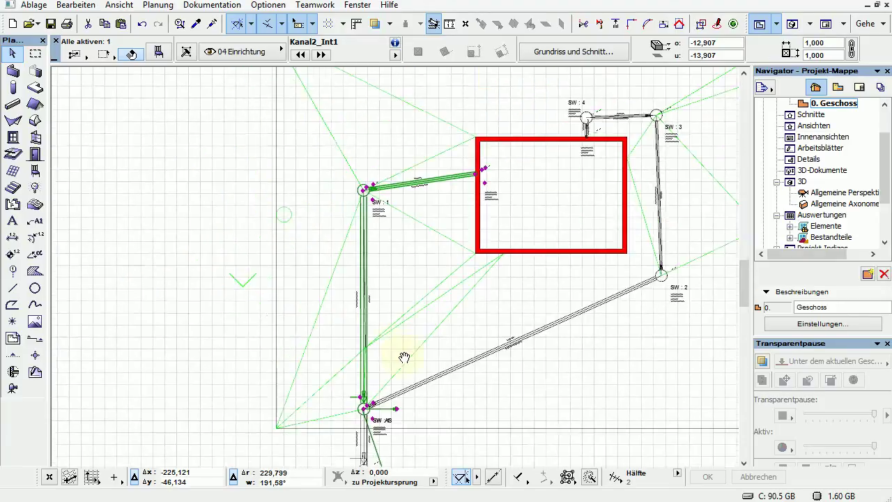
middle_drag(373, 392, 312, 355)
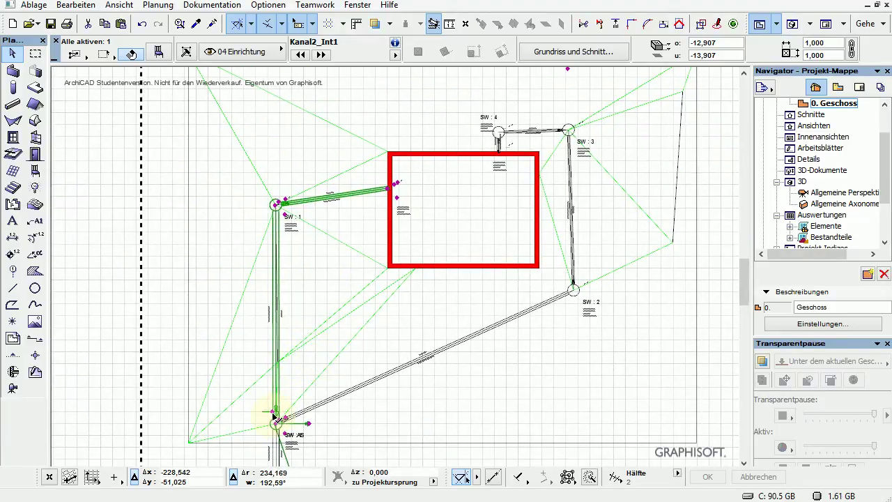
click(274, 416)
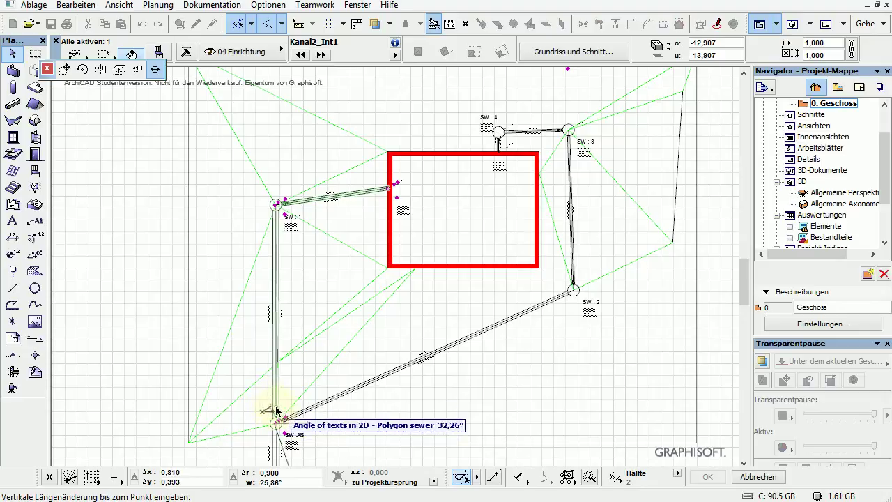
click(275, 411)
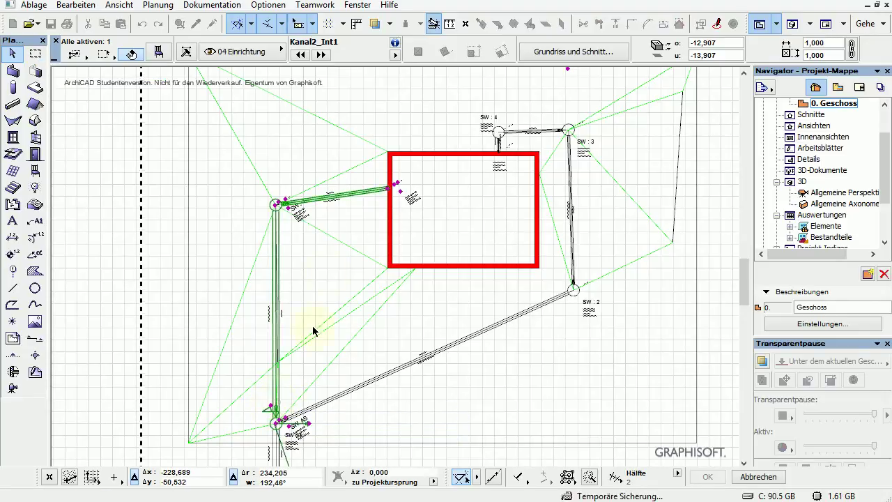
Move the copied sewer's text blocks at SW 1, the building end and the AS shaft clear of the pipes
click(288, 212)
click(286, 227)
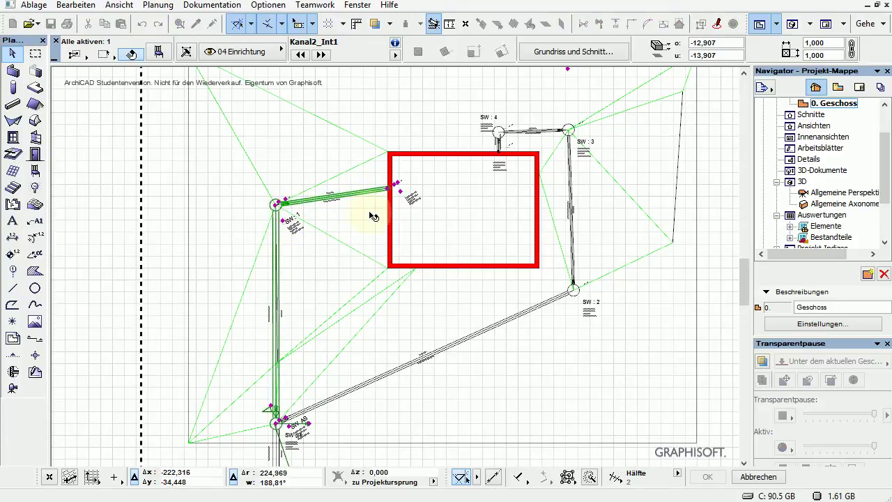
click(400, 195)
click(377, 293)
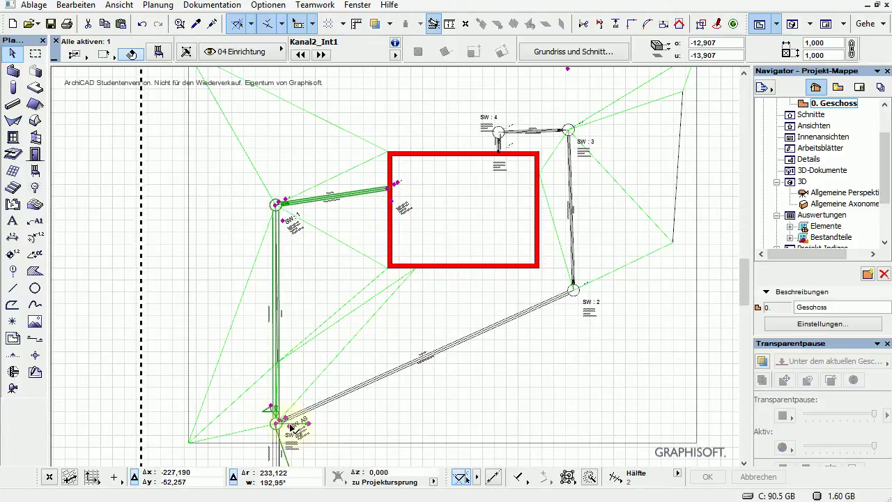
click(291, 427)
click(254, 400)
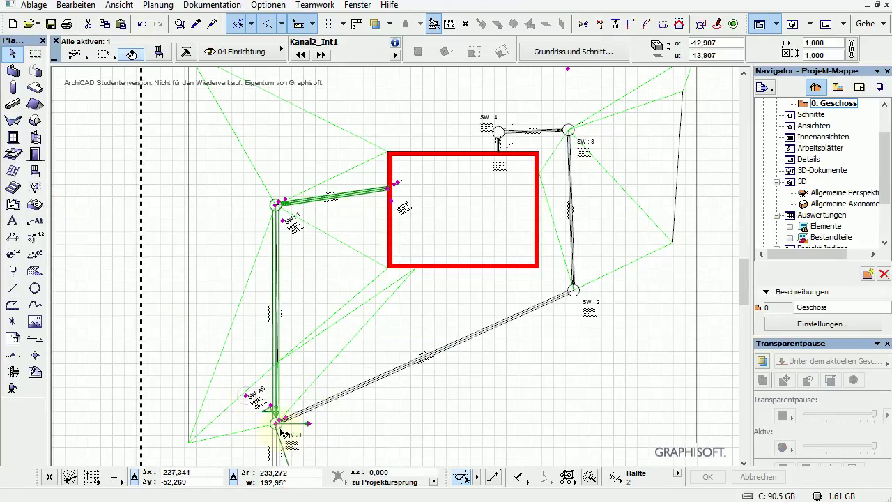
Set the copied sewer's 2D texts back to horizontal and move the AS and SW 1 labels to the left of their shafts
click(274, 409)
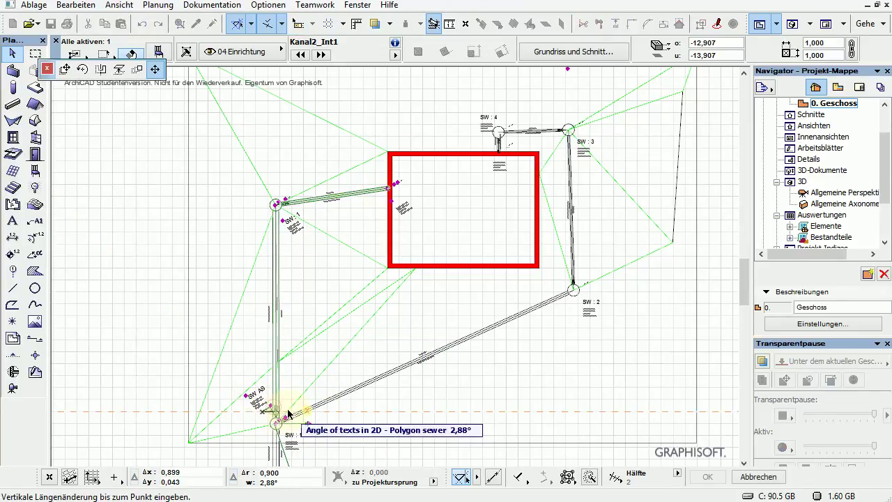
click(307, 411)
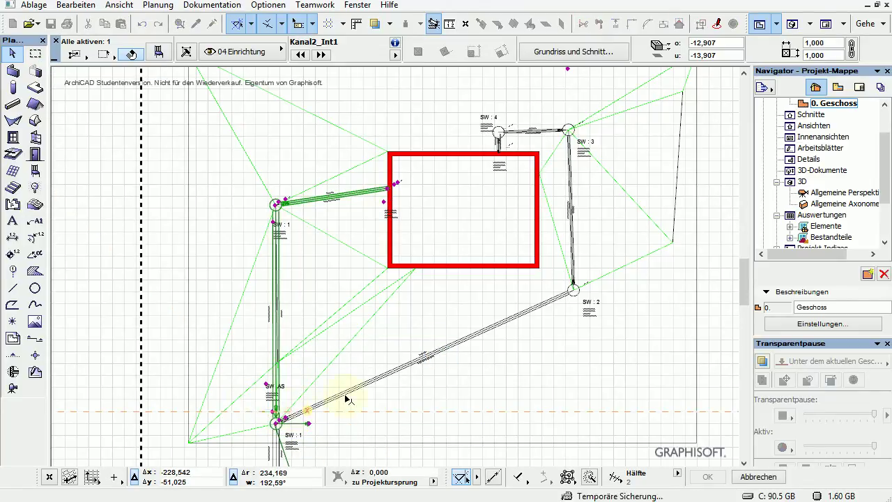
click(270, 383)
click(270, 390)
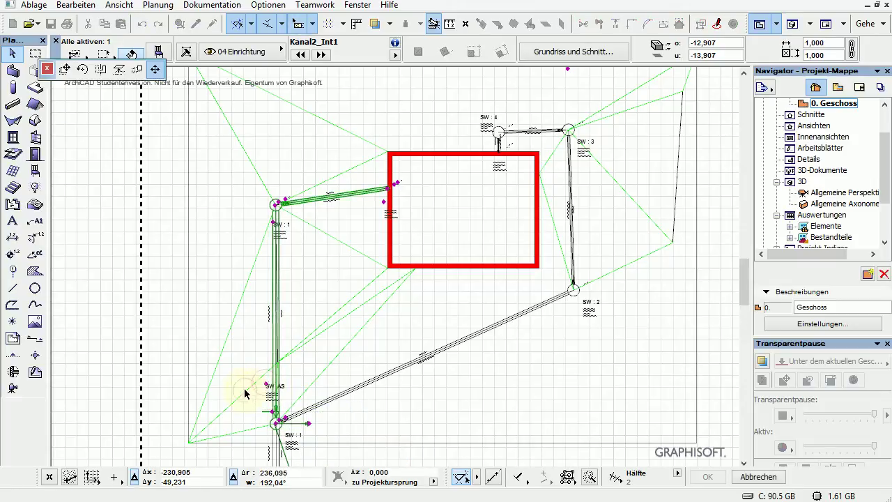
click(273, 223)
click(277, 224)
click(275, 223)
click(253, 207)
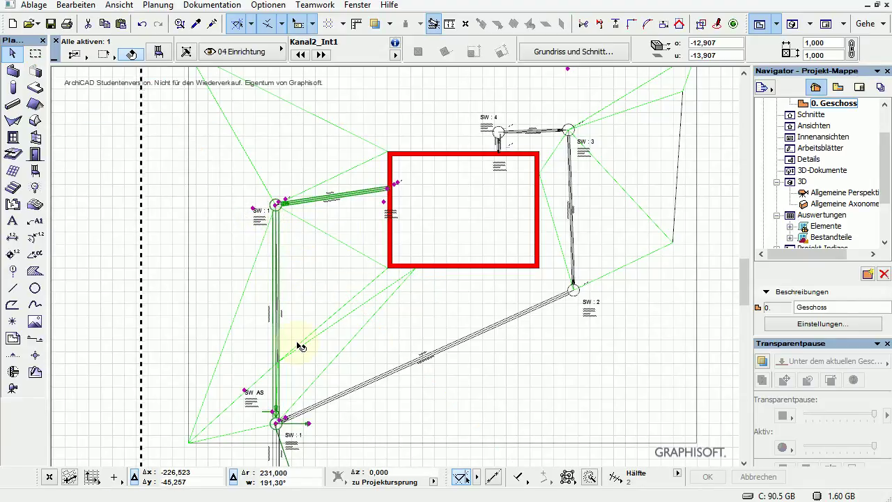
Examine the copied sewer's shaft labels and pipe annotations between AS, SW 1 and the building wall
scroll(300, 342, down, 1)
scroll(302, 335, up, 3)
scroll(255, 218, up, 2)
middle_drag(360, 119, 430, 257)
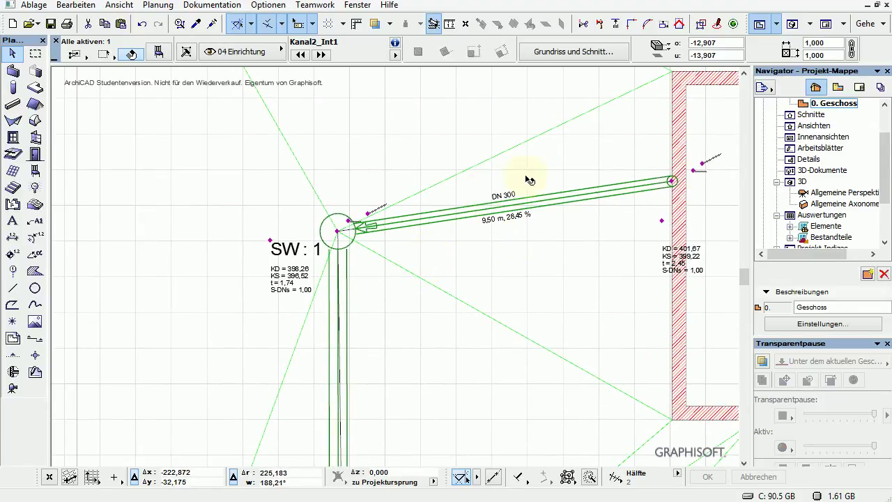
scroll(416, 291, down, 1)
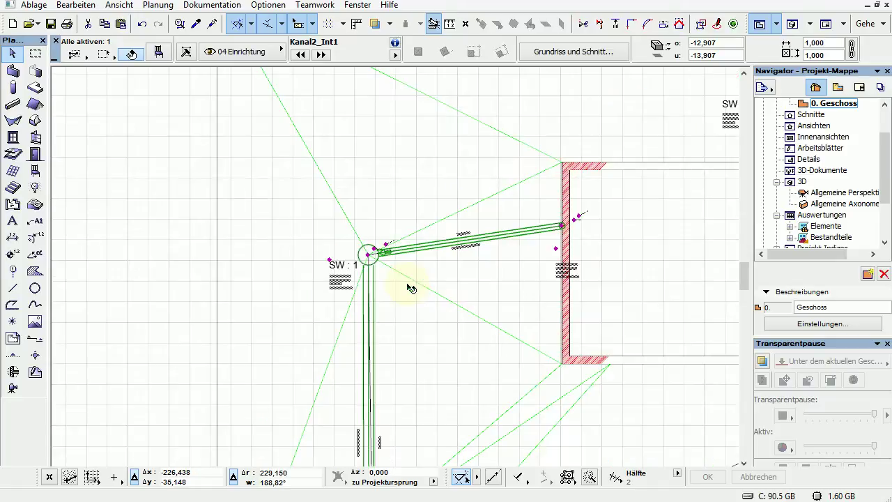
middle_drag(408, 239, 405, 113)
scroll(374, 341, up, 1)
scroll(374, 339, down, 1)
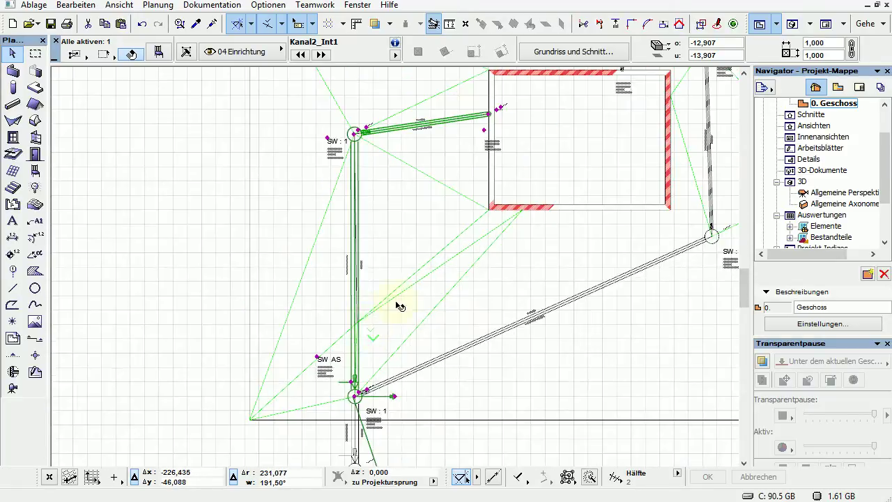
Move the copied sewer's longitudinal profile down until its rollout point matches that of the original profile
scroll(361, 357, down, 3)
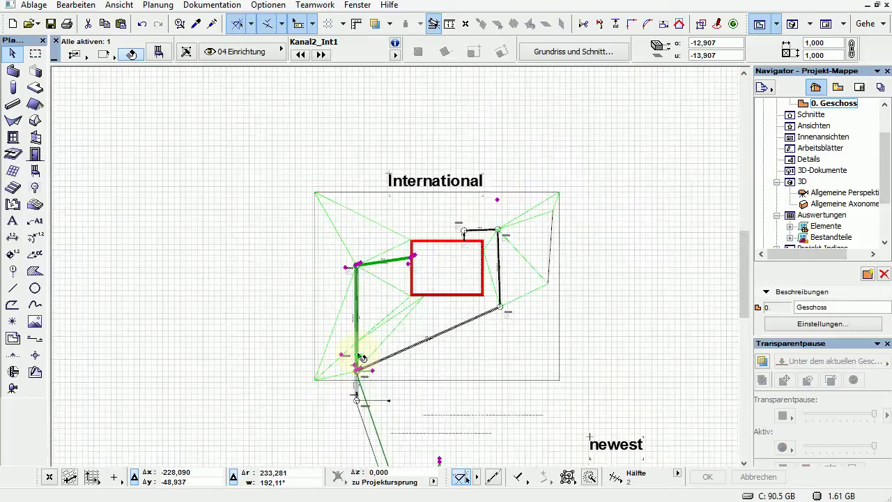
scroll(380, 369, up, 2)
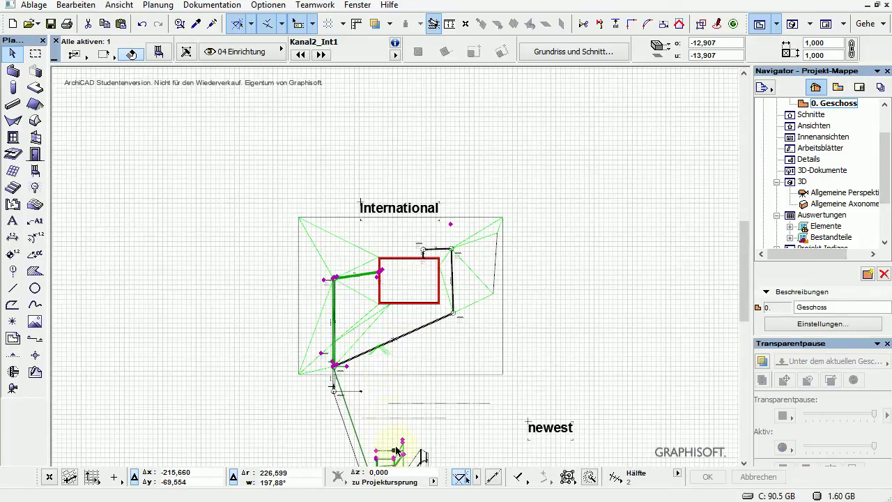
scroll(388, 418, down, 2)
scroll(379, 438, up, 5)
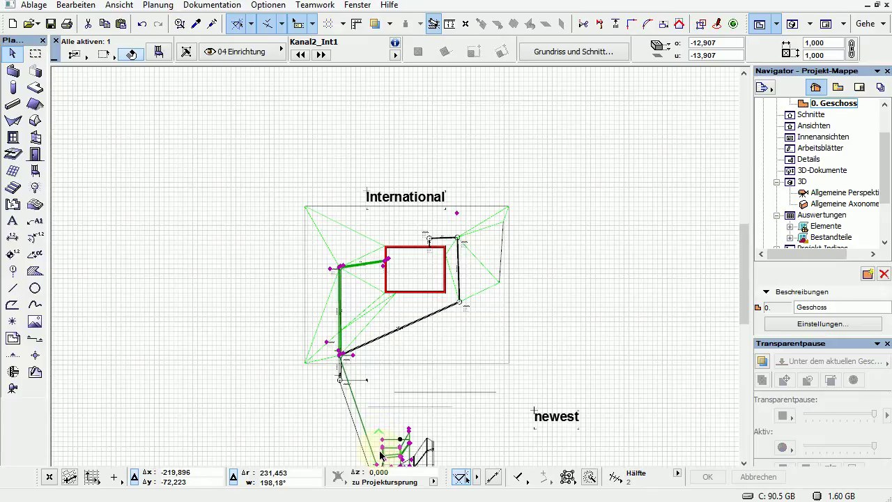
scroll(450, 332, up, 1)
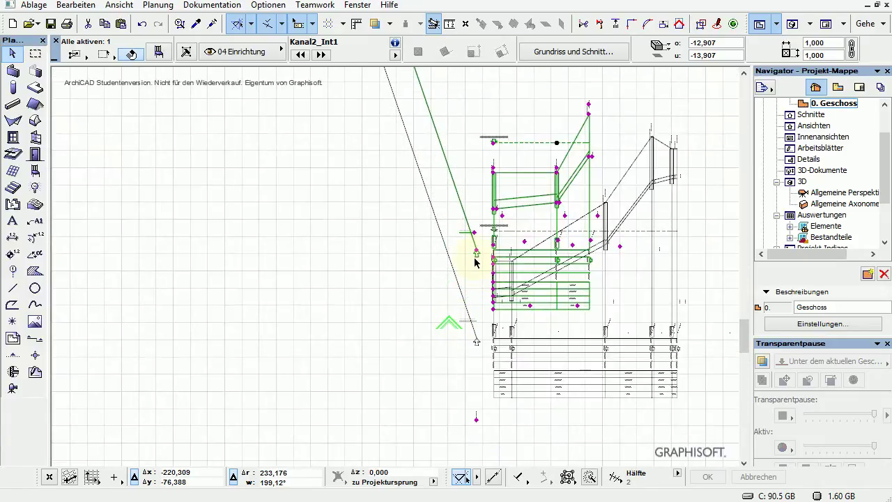
click(477, 252)
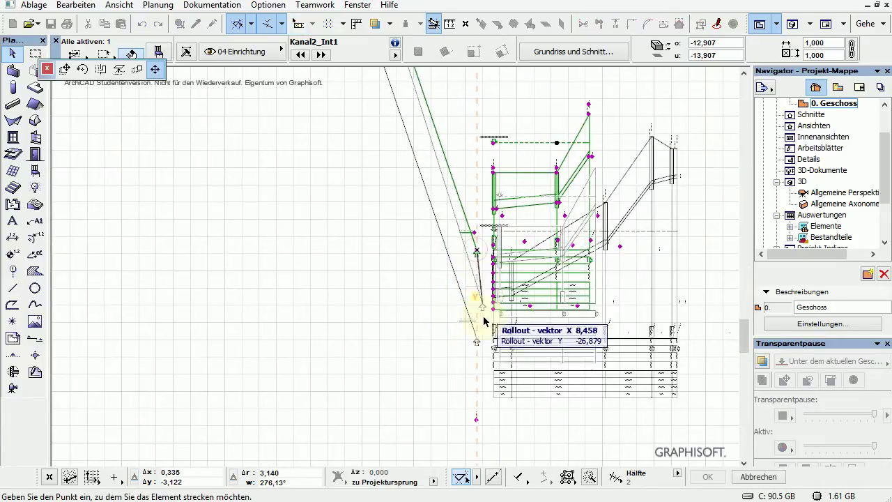
click(477, 343)
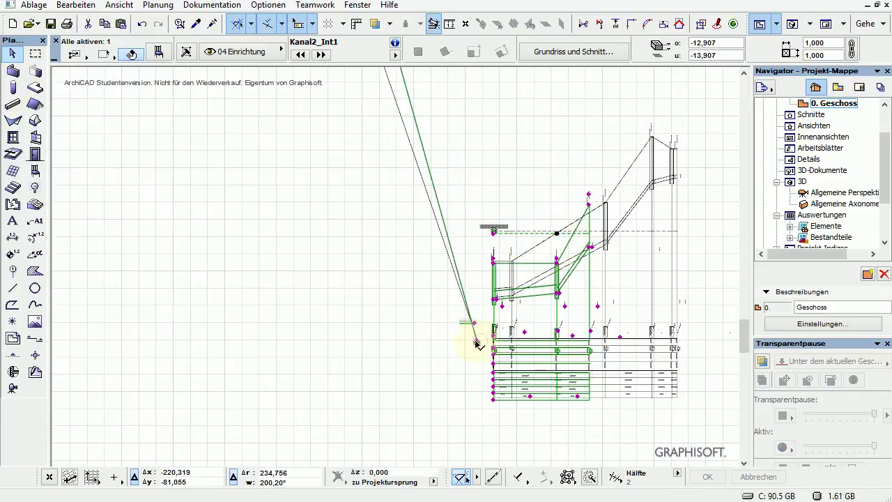
Move the copied longitudinal profile horizontally until it stands clear to the right of the original profile
click(477, 342)
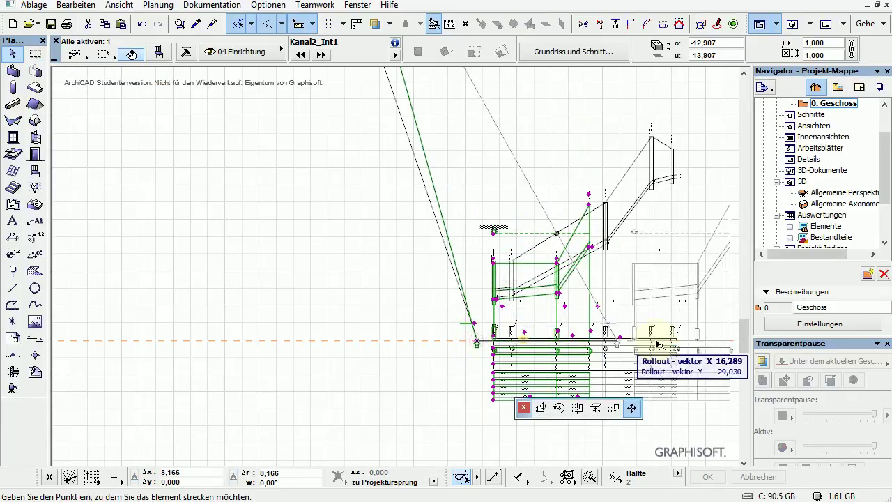
click(714, 346)
scroll(687, 295, down, 3)
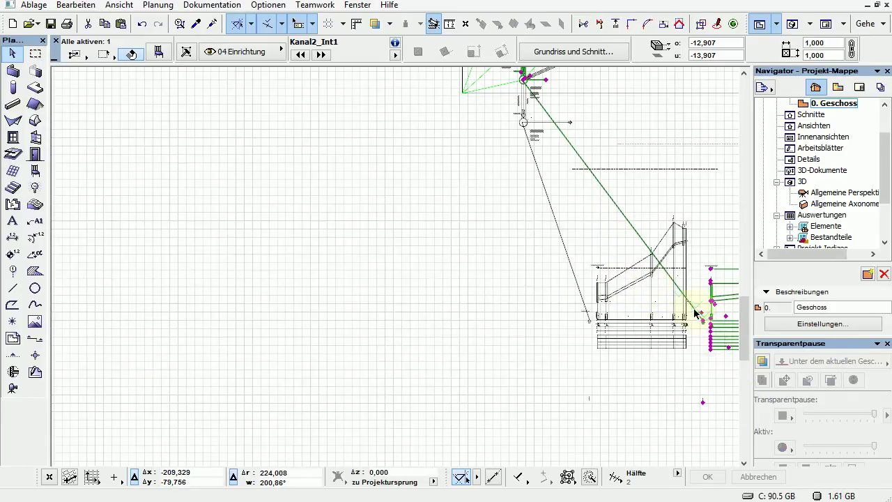
middle_drag(687, 364, 440, 302)
scroll(402, 303, up, 2)
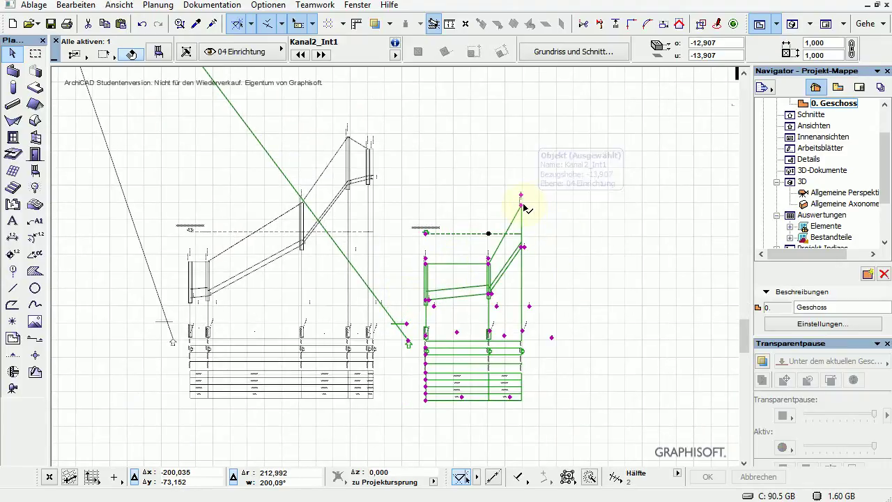
Match the copied profile's ground height at the AS shaft to the ground height at the original profile's second shaft
click(427, 266)
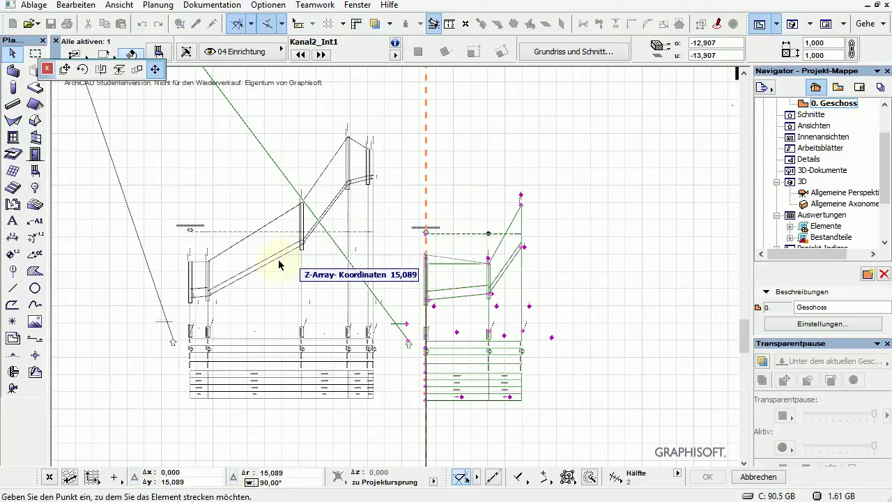
click(212, 267)
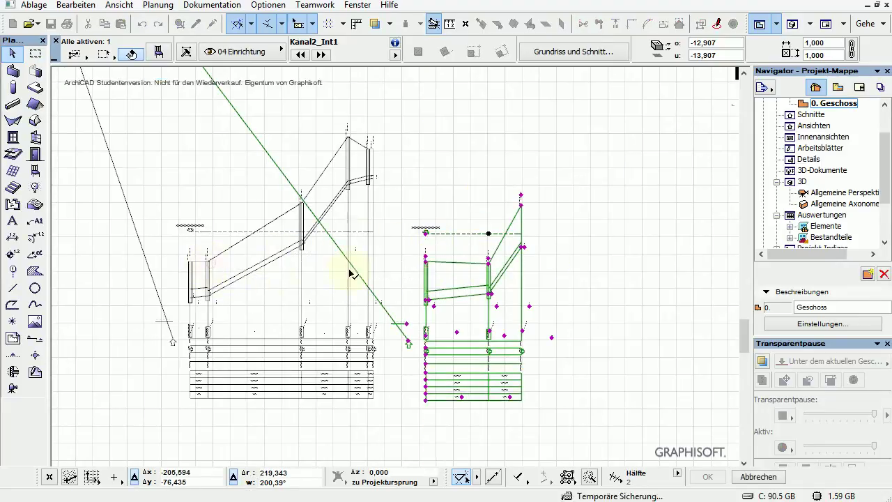
click(489, 266)
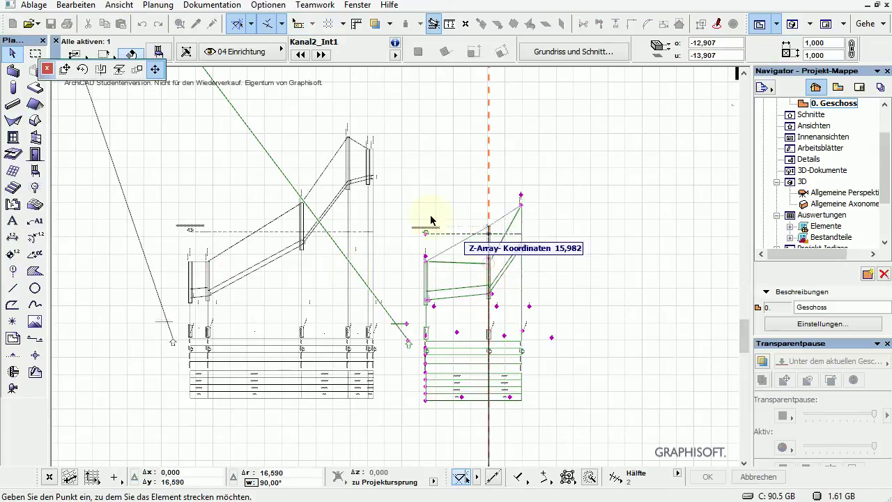
click(489, 282)
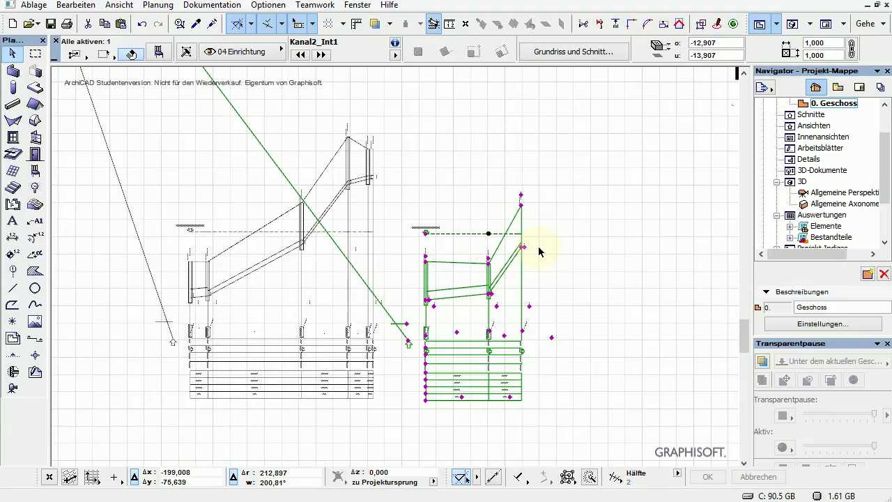
Add the terrain mesh to the selection and show it with the copied sewer in 3D, focused on the shafts
scroll(301, 265, down, 4)
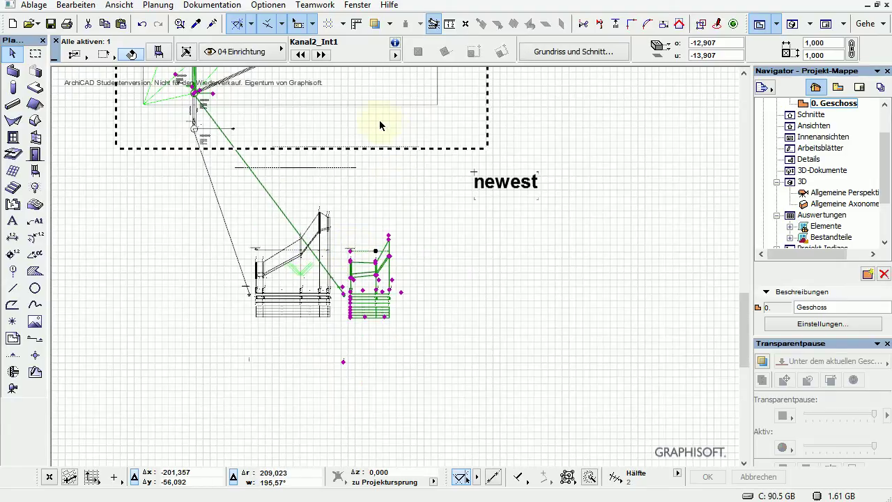
shift+click(437, 102)
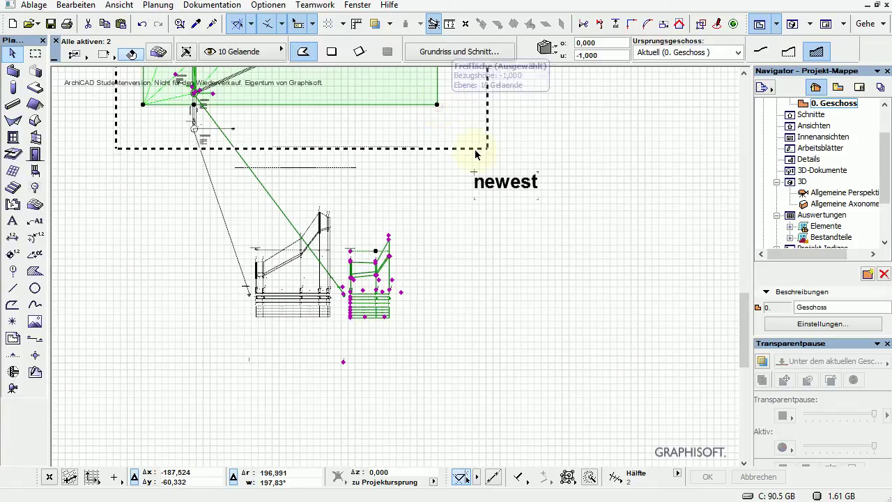
key(F5)
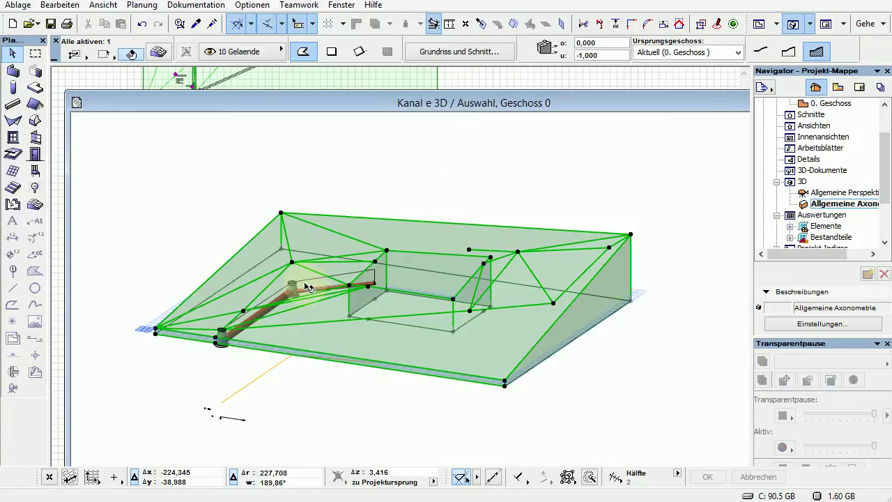
scroll(301, 289, up, 3)
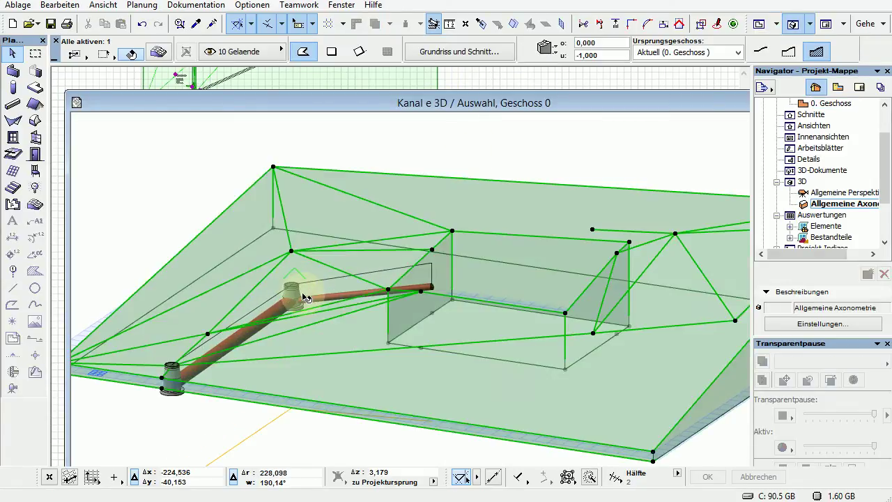
Raise the copied sewer's ground heights at SW 1 and the building end to the terrain mesh in 3D, and return to the floor plan
click(296, 288)
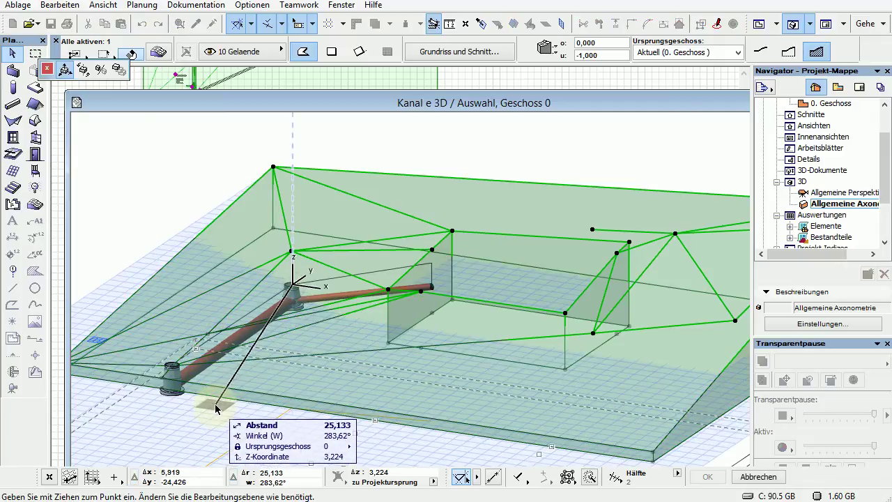
key(Escape)
click(35, 173)
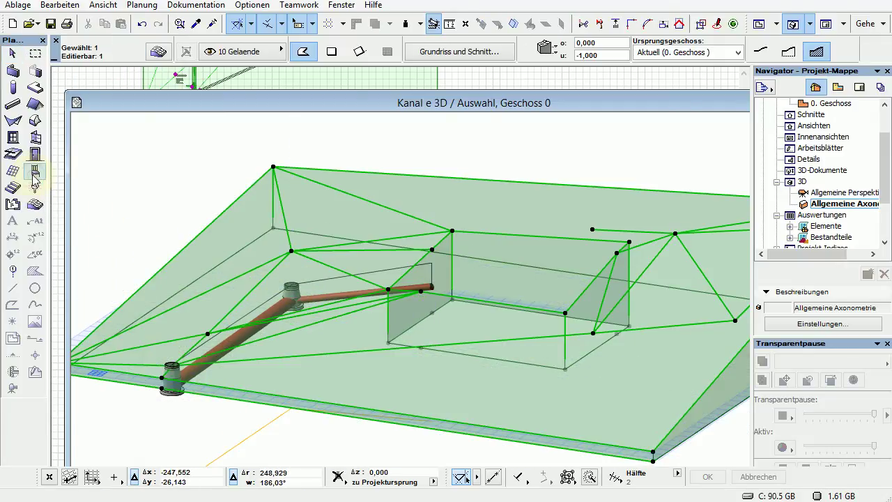
click(297, 286)
click(420, 257)
click(432, 265)
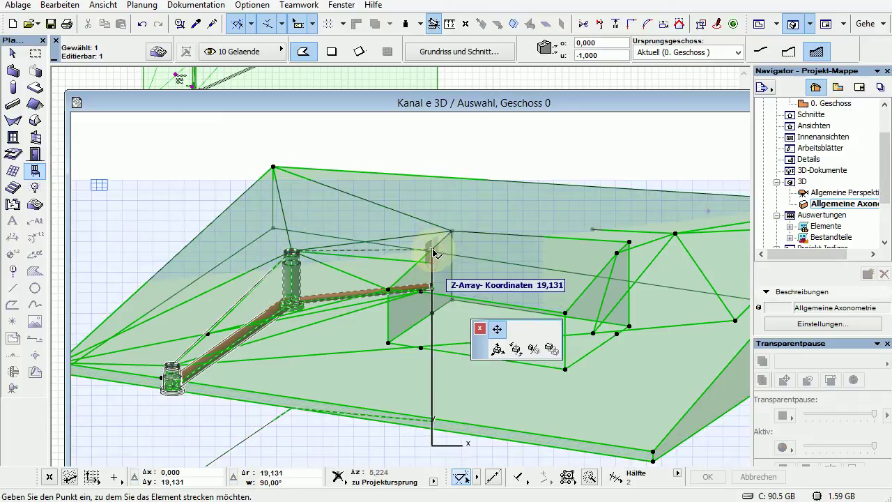
click(480, 322)
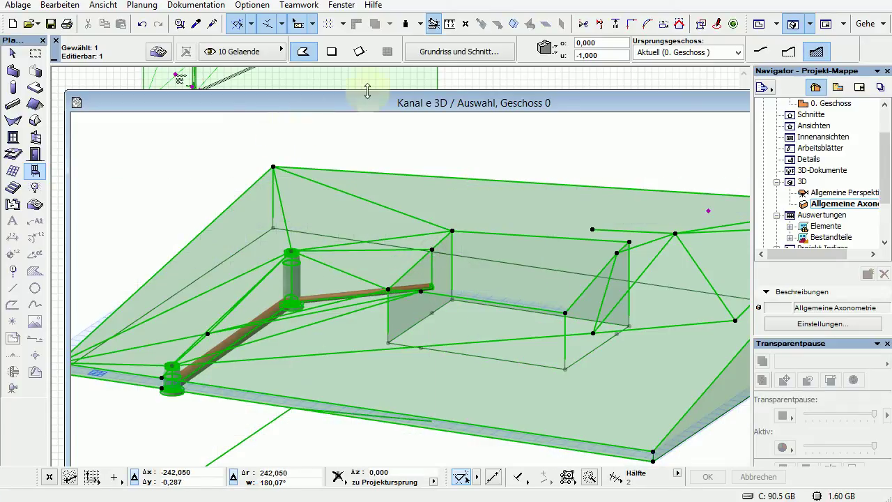
click(450, 87)
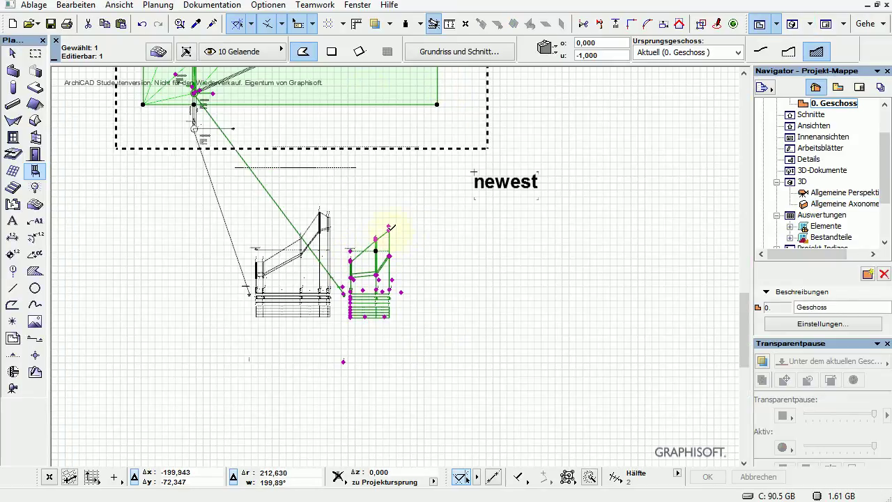
Try to shift the sewer-bottom height at SW 1 in the copied longitudinal profile
scroll(336, 293, up, 3)
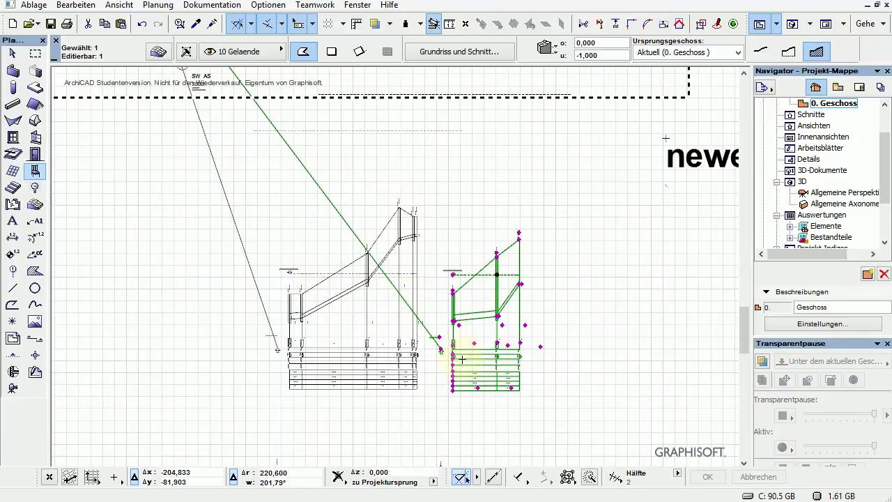
click(498, 318)
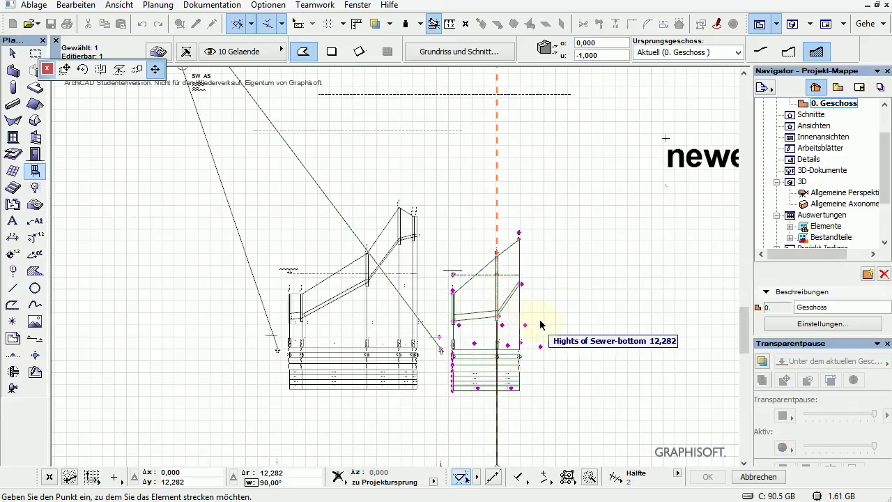
click(475, 348)
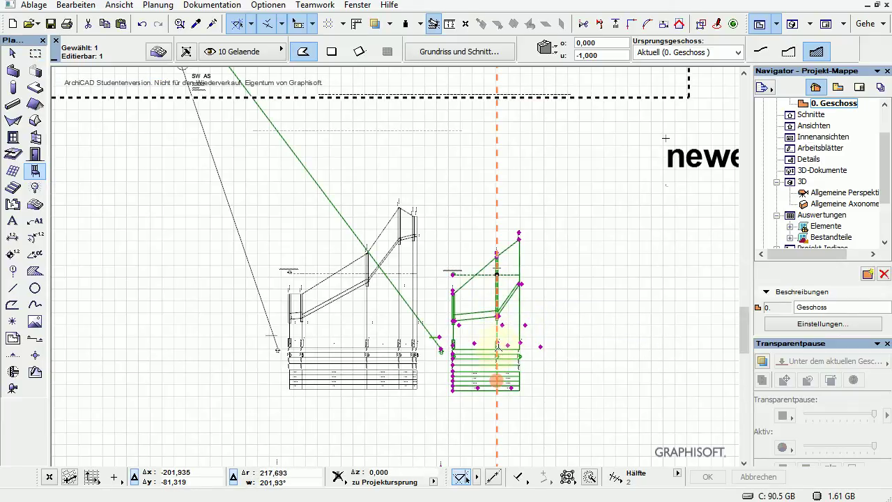
click(508, 369)
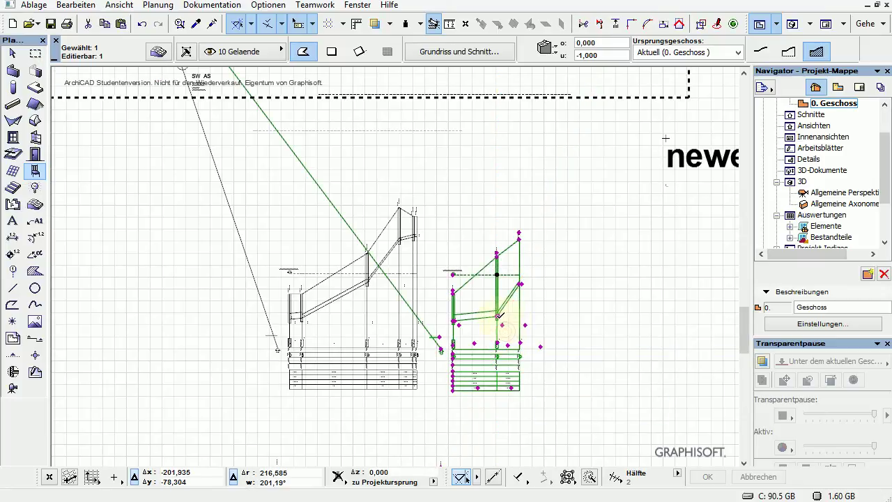
click(497, 345)
click(499, 352)
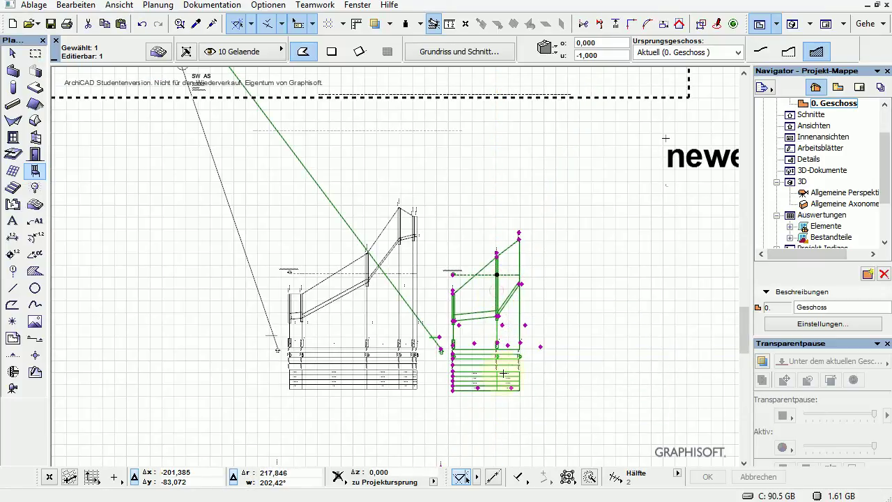
Switch SW 1 in the copied profile to continue the incoming pipe's gradient, and switch it back to free heights
scroll(500, 362, up, 5)
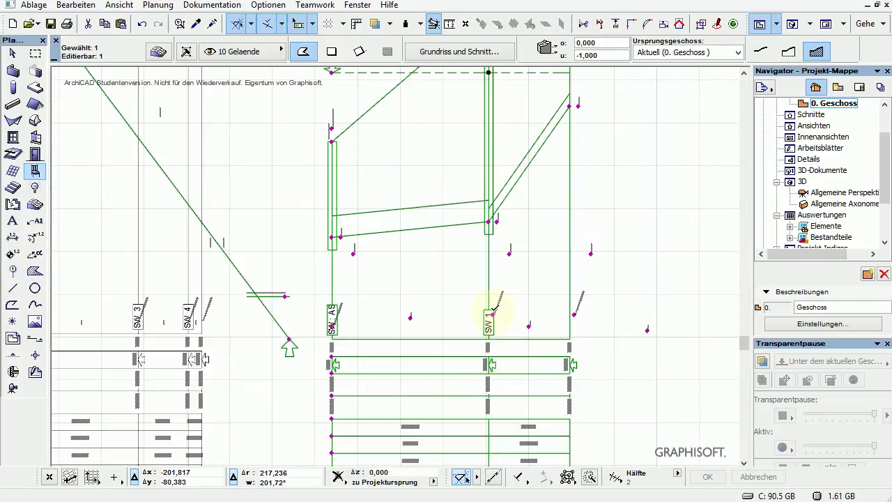
click(494, 315)
click(539, 224)
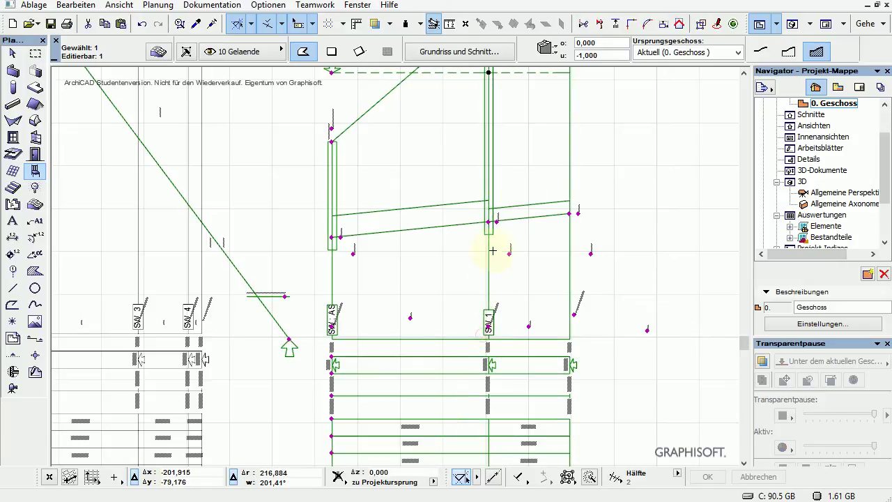
click(494, 222)
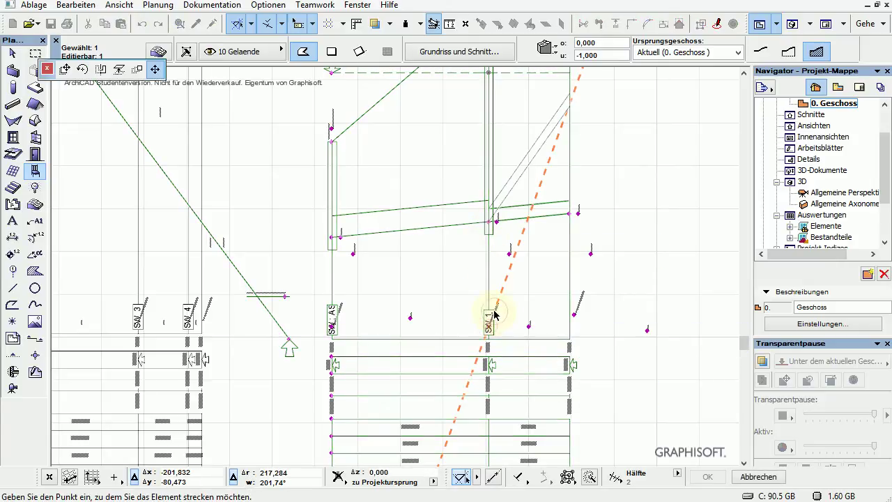
click(493, 223)
Reselect the copied sewer, release the gradient link at the AS shaft and raise the sewer bottom at SW 1
key(Escape)
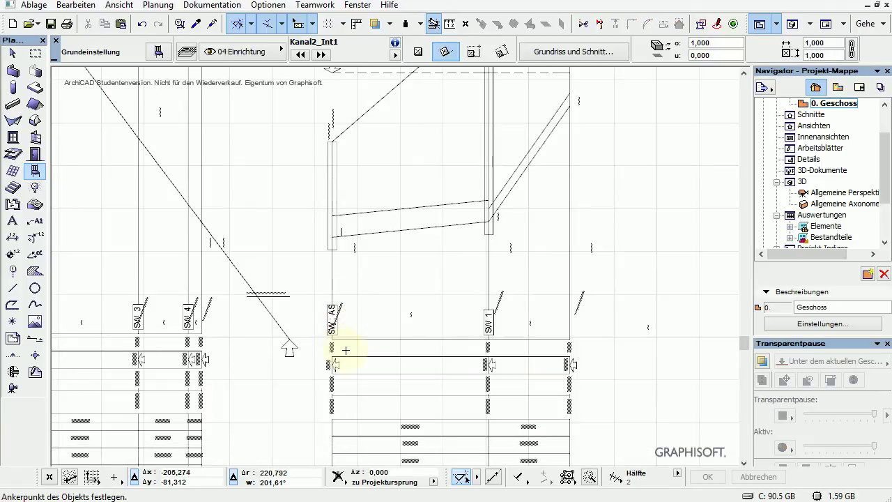
key(Escape)
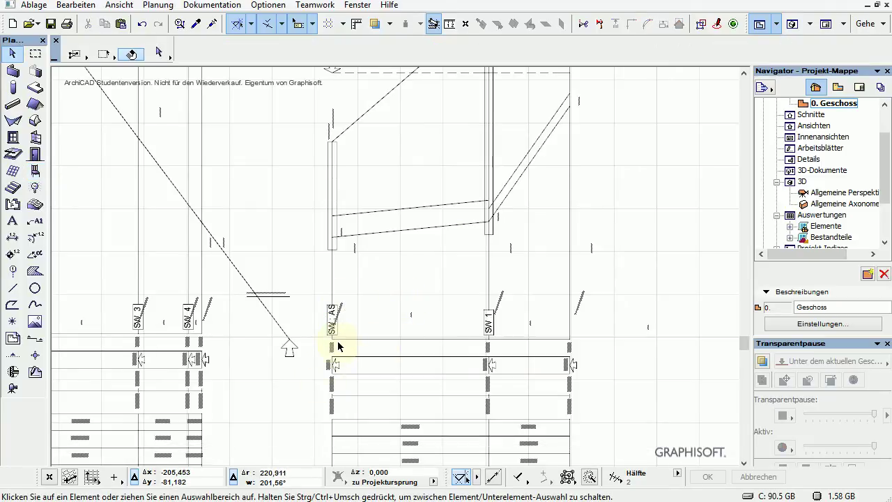
drag(596, 284, 272, 412)
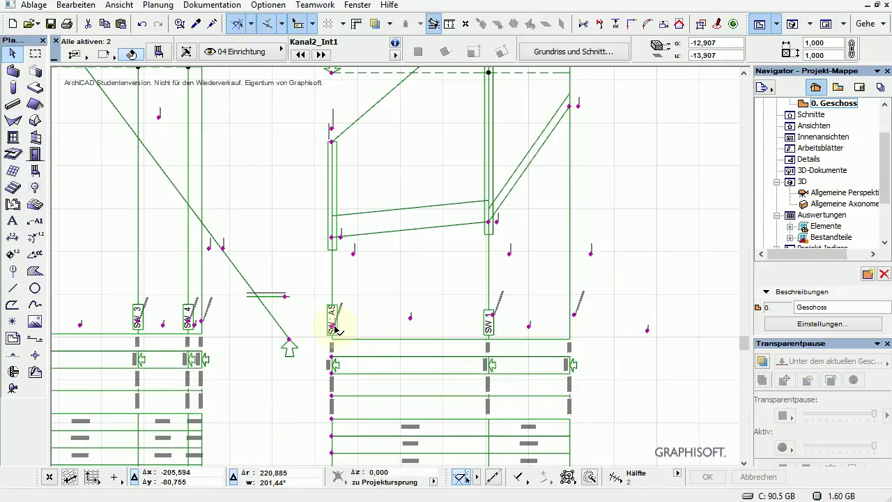
drag(335, 329, 335, 236)
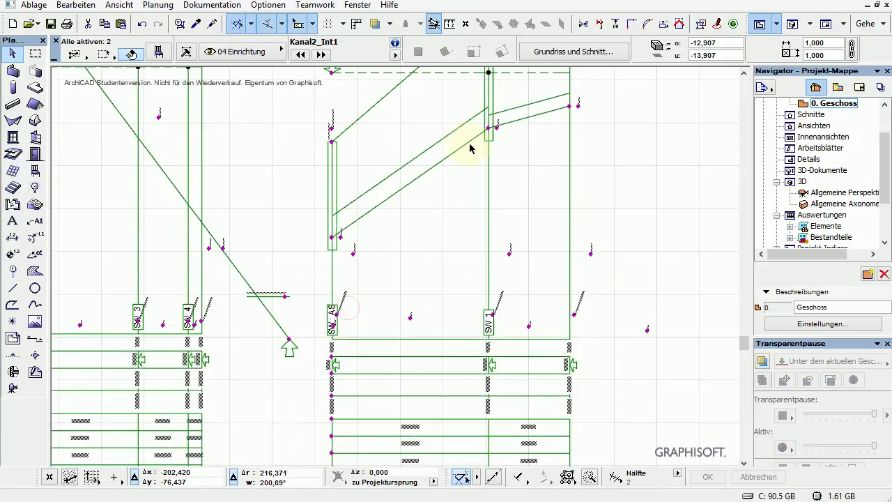
click(491, 131)
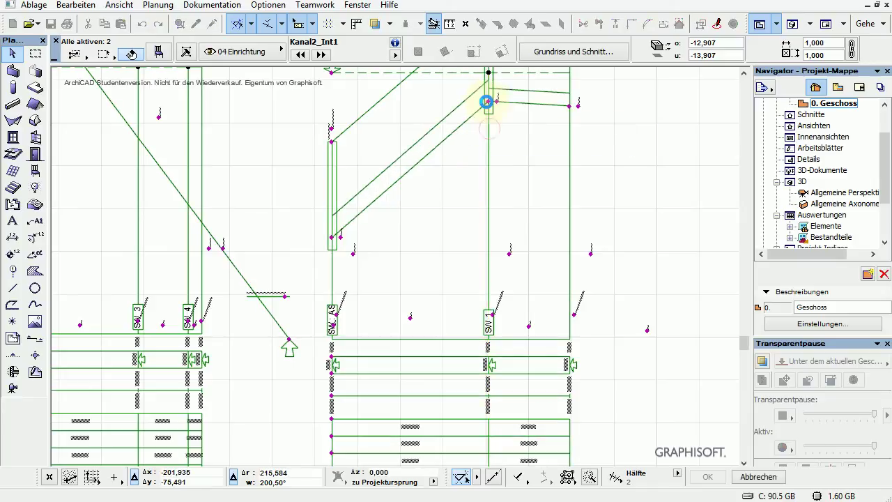
Raise the sewer bottom at the building end of the copied longitudinal profile above the SW 1 pipe level
click(488, 101)
middle_drag(587, 168, 593, 243)
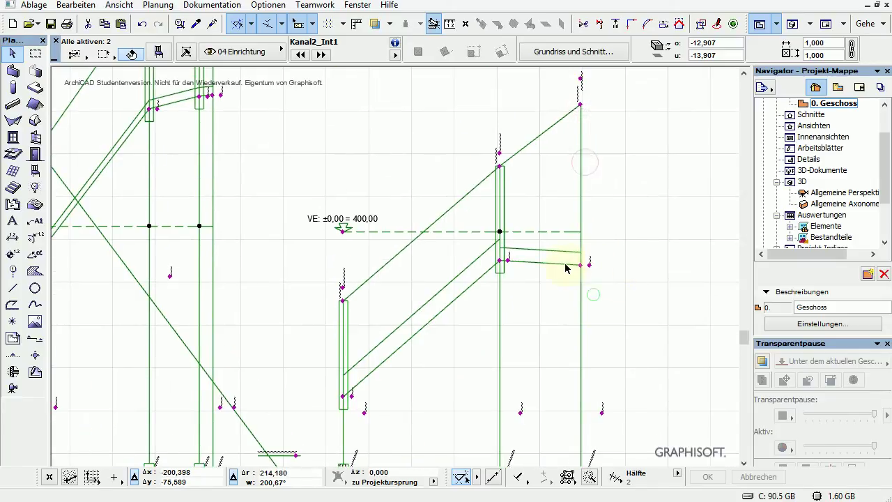
click(588, 266)
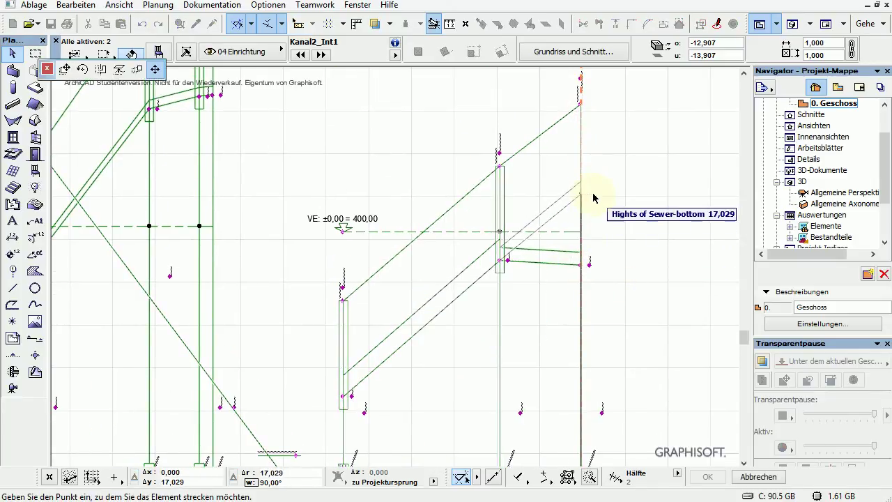
click(591, 136)
scroll(499, 306, down, 5)
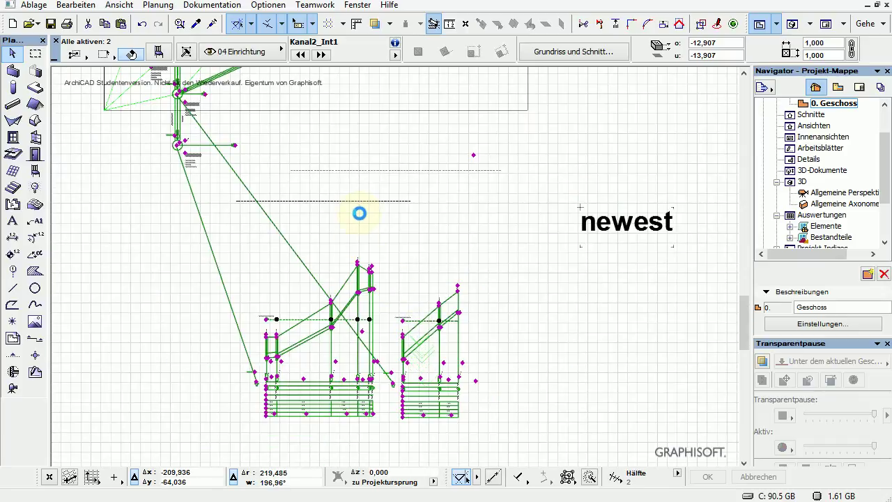
View the terrain mesh with both sewers in 3D, orbit around them, and return to the floor plan
key(Escape)
scroll(370, 199, down, 3)
drag(447, 178, 245, 106)
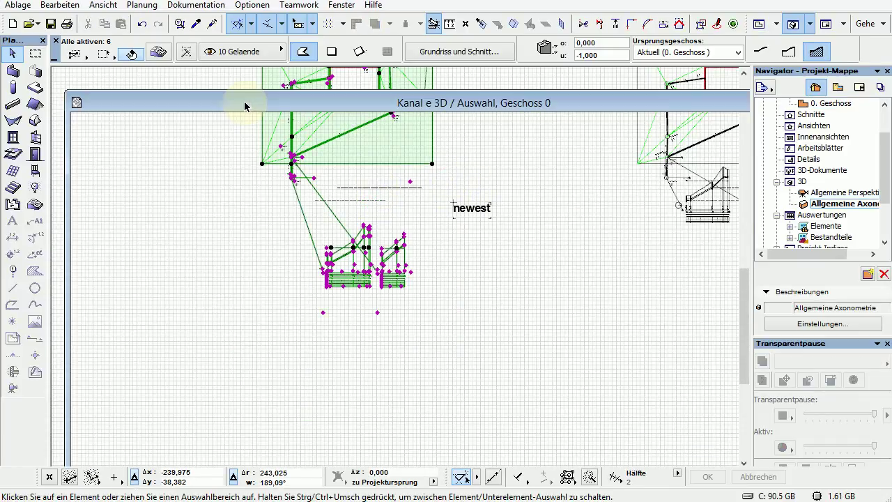
key(F5)
drag(148, 272, 425, 279)
scroll(421, 265, down, 3)
click(467, 87)
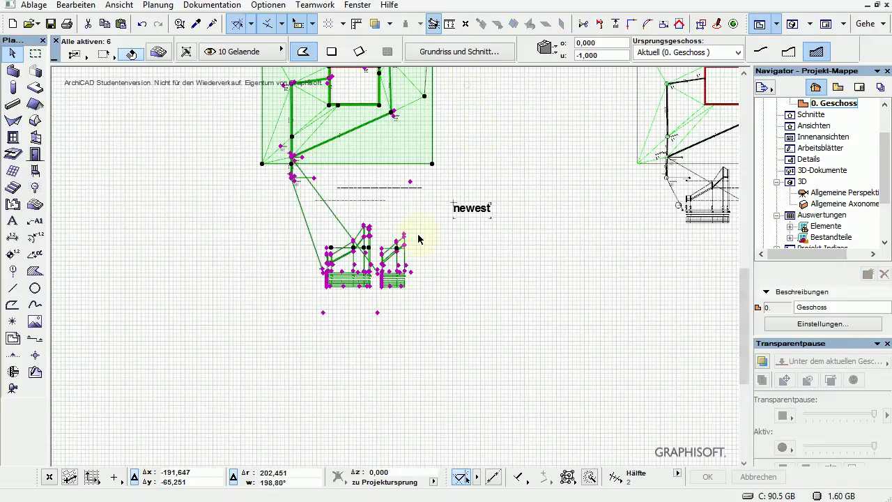
Compare the AS sewer-bottom height in the copied profile with SW 1 in the main profile along a horizontal trial line
scroll(380, 247, up, 5)
scroll(348, 279, up, 4)
middle_drag(285, 309, 395, 300)
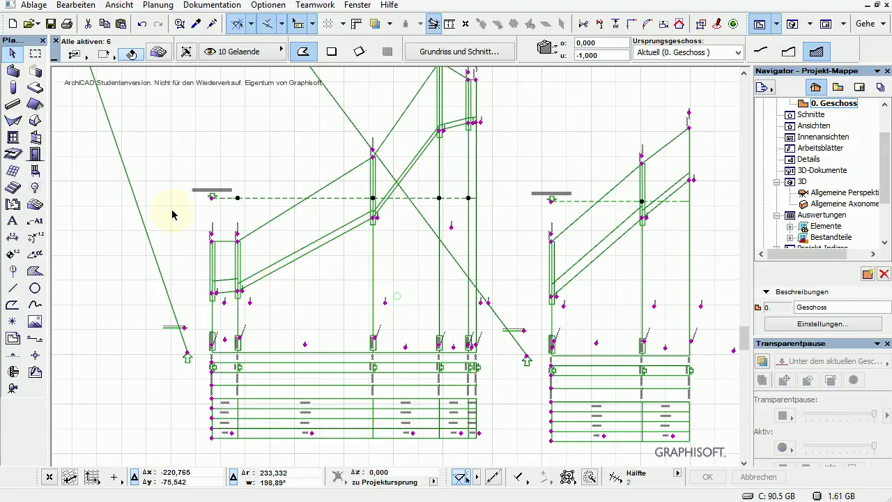
click(12, 288)
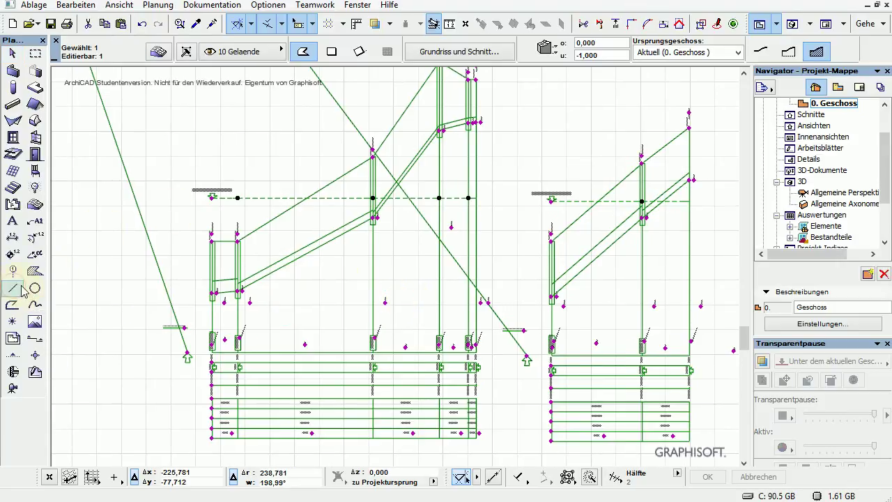
key(Escape)
click(553, 297)
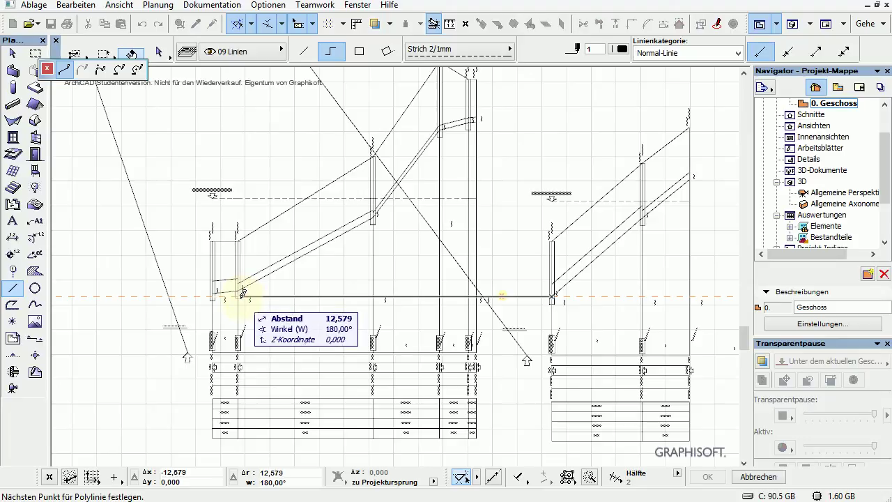
key(Escape)
Reselect the copied sewer and raise its sewer bottom at the AS shaft to the level of SW 1 in the main profile
shift+click(554, 294)
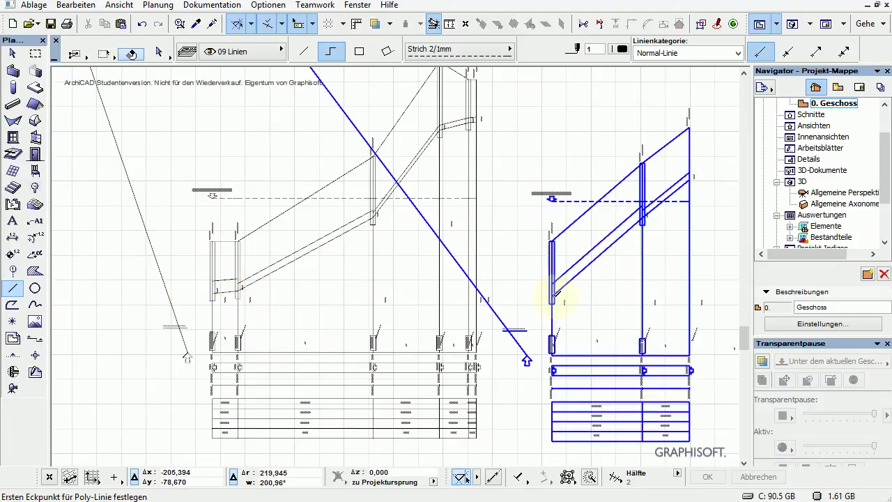
click(551, 234)
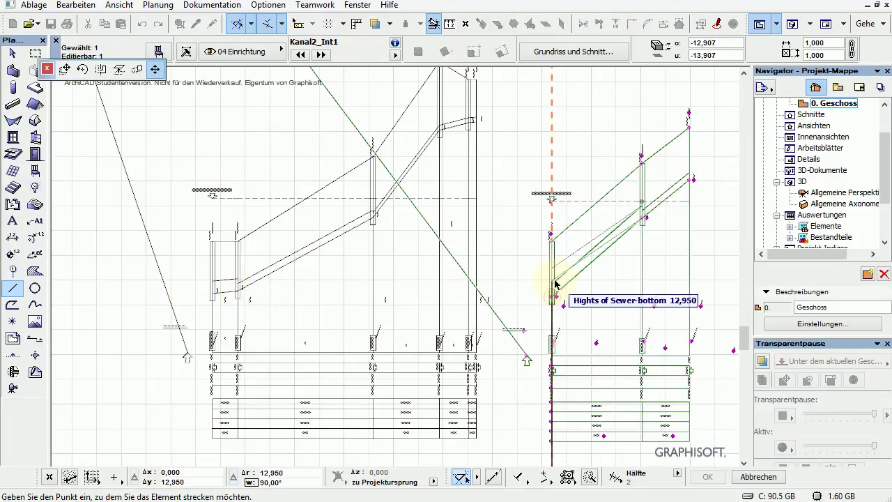
key(Escape)
key(Escape)
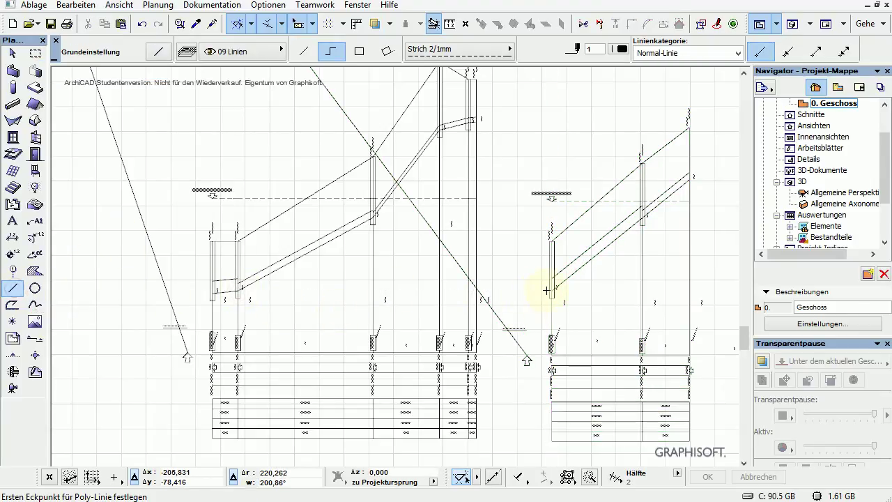
Draw a dashed horizontal reference line from the copied profile's AS sewer bottom to the SW 1 sewer bottom in the main profile
click(552, 289)
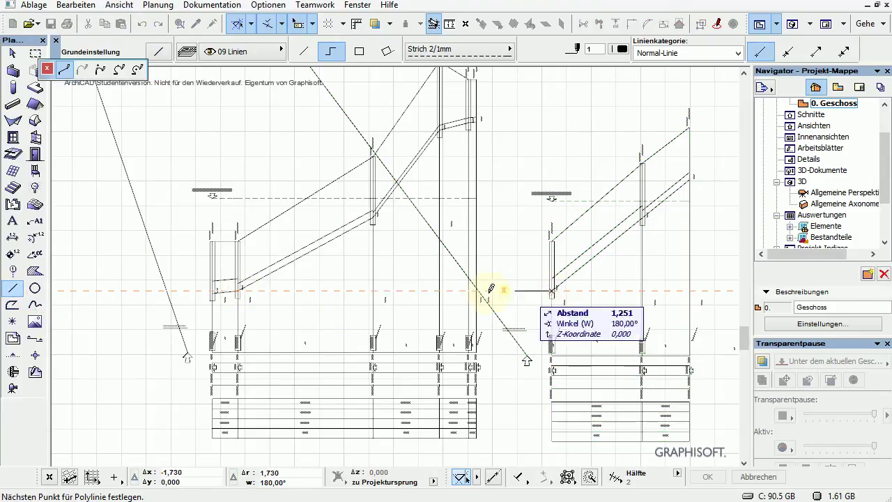
click(240, 287)
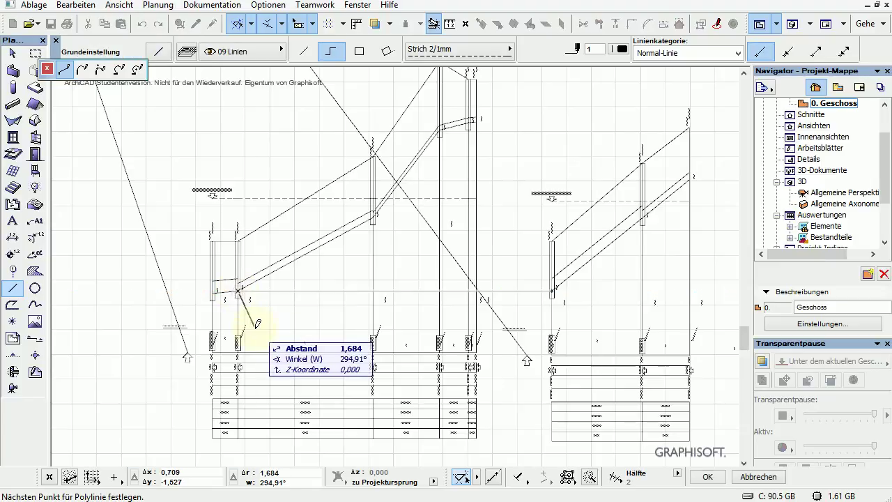
click(240, 287)
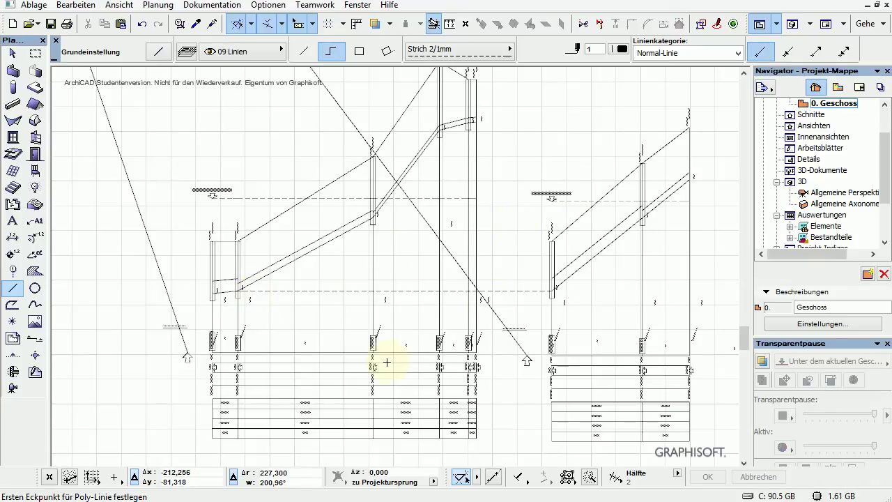
Examine the main profile's table of heights, lengths, gradients and pipe types, and the Absturz and Gefällen labels at SW 1
scroll(386, 361, up, 2)
scroll(338, 388, up, 3)
mouse_move(484, 290)
middle_down()
mouse_move(583, 223)
mouse_move(472, 271)
middle_up()
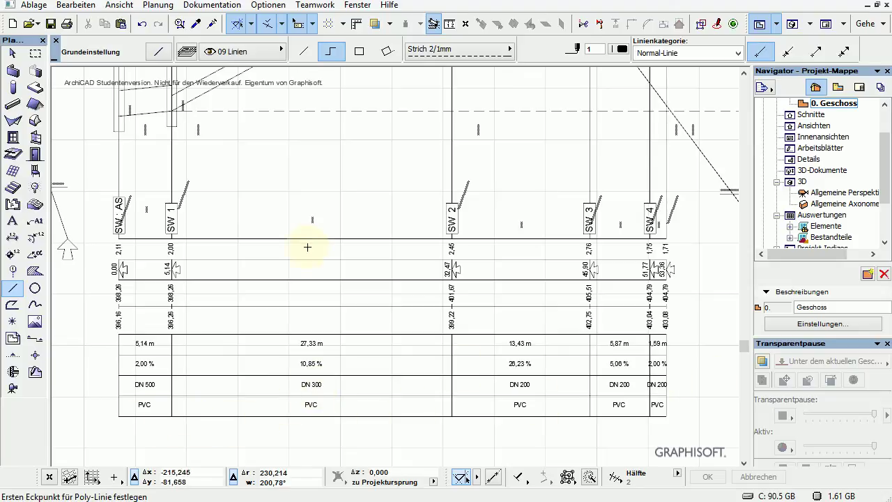
scroll(295, 242, down, 3)
scroll(309, 219, up, 5)
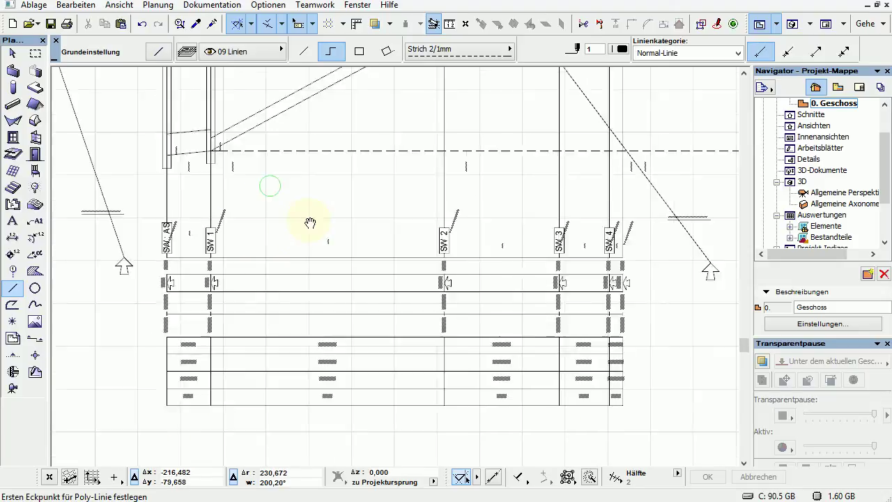
middle_drag(308, 219, 470, 376)
scroll(412, 339, up, 5)
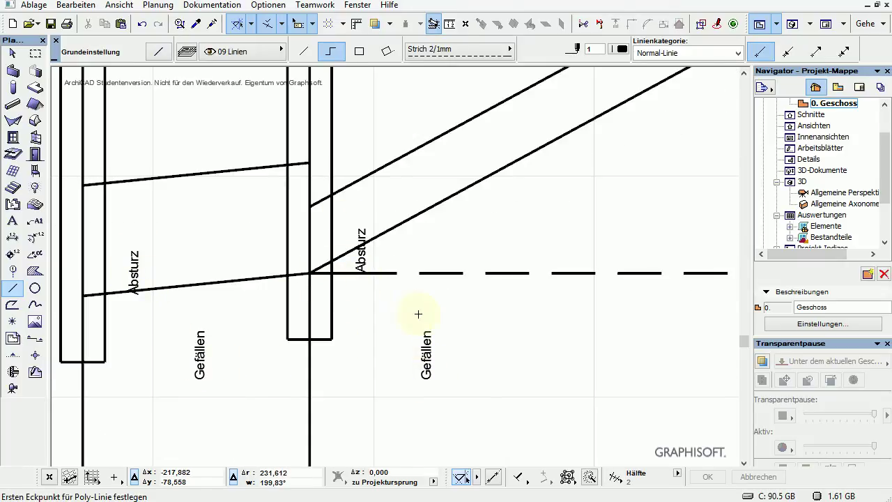
scroll(481, 363, down, 4)
middle_drag(542, 370, 370, 289)
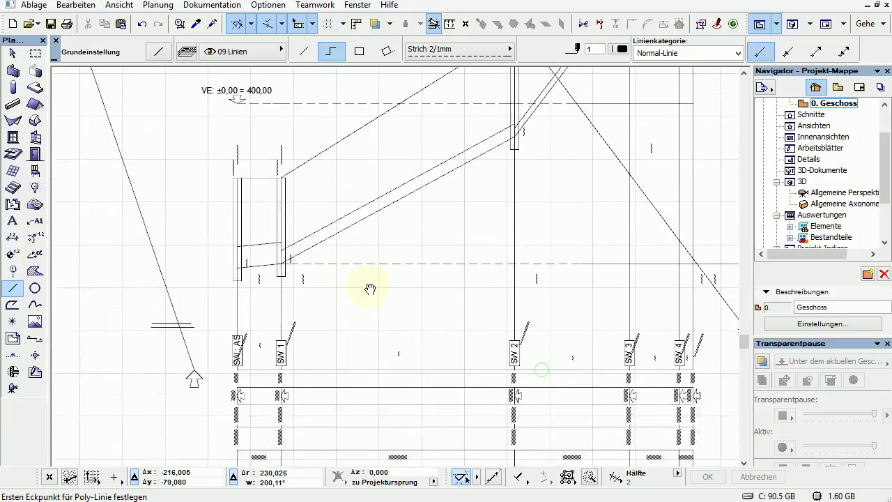
Review both longitudinal profiles together with the whole sewer layout around the building in the floor plan
scroll(355, 284, down, 5)
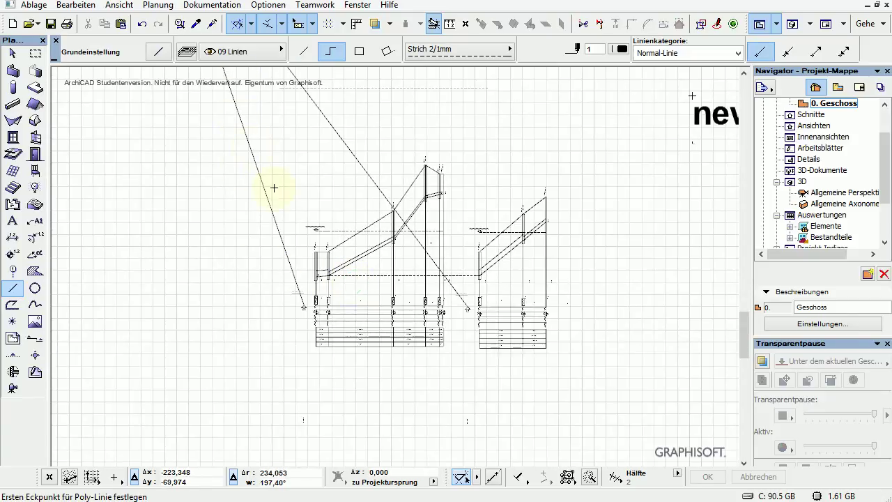
middle_drag(472, 255, 486, 374)
scroll(486, 374, down, 4)
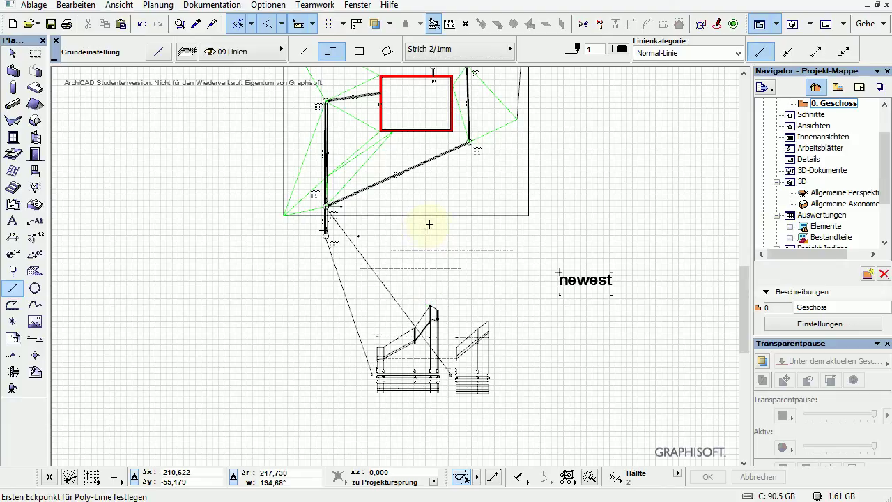
middle_drag(454, 215, 459, 311)
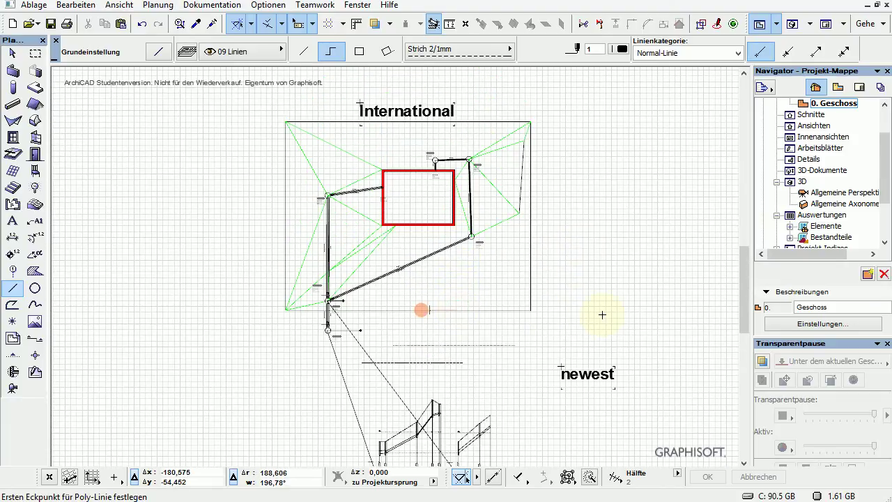